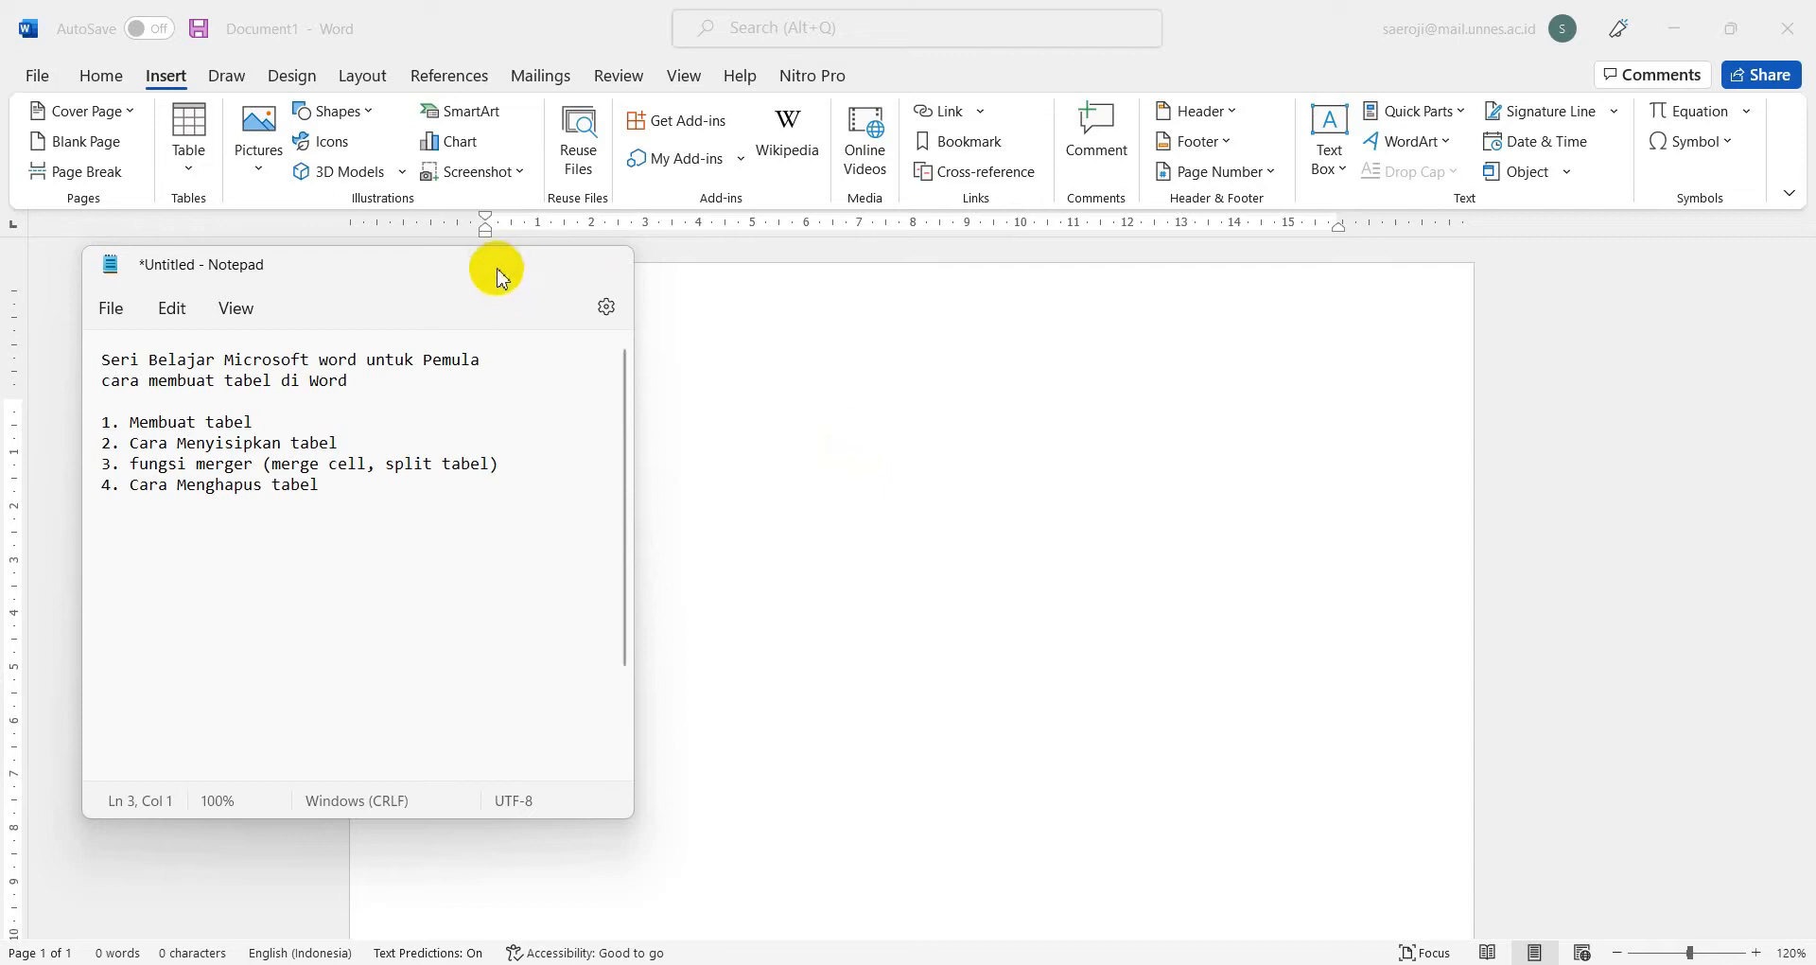
# Step: Insert a table with 6 columns and 8 rows into the blank document
pyautogui.click(495, 267)
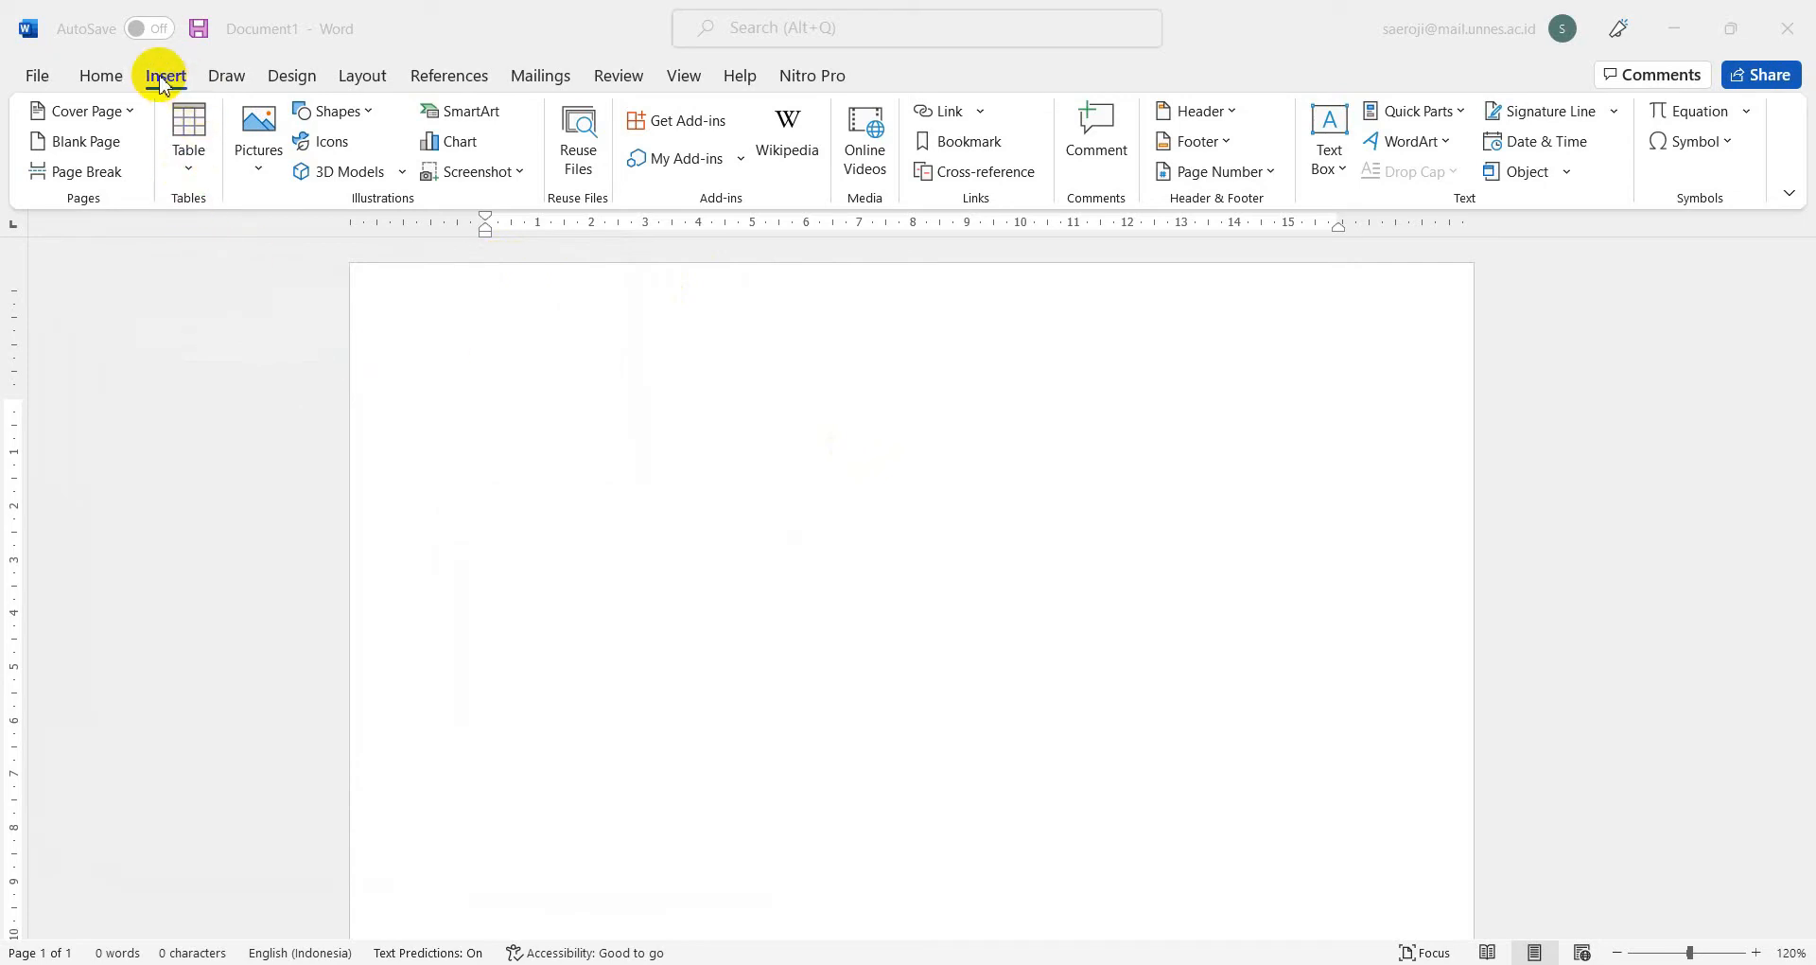
pyautogui.click(196, 168)
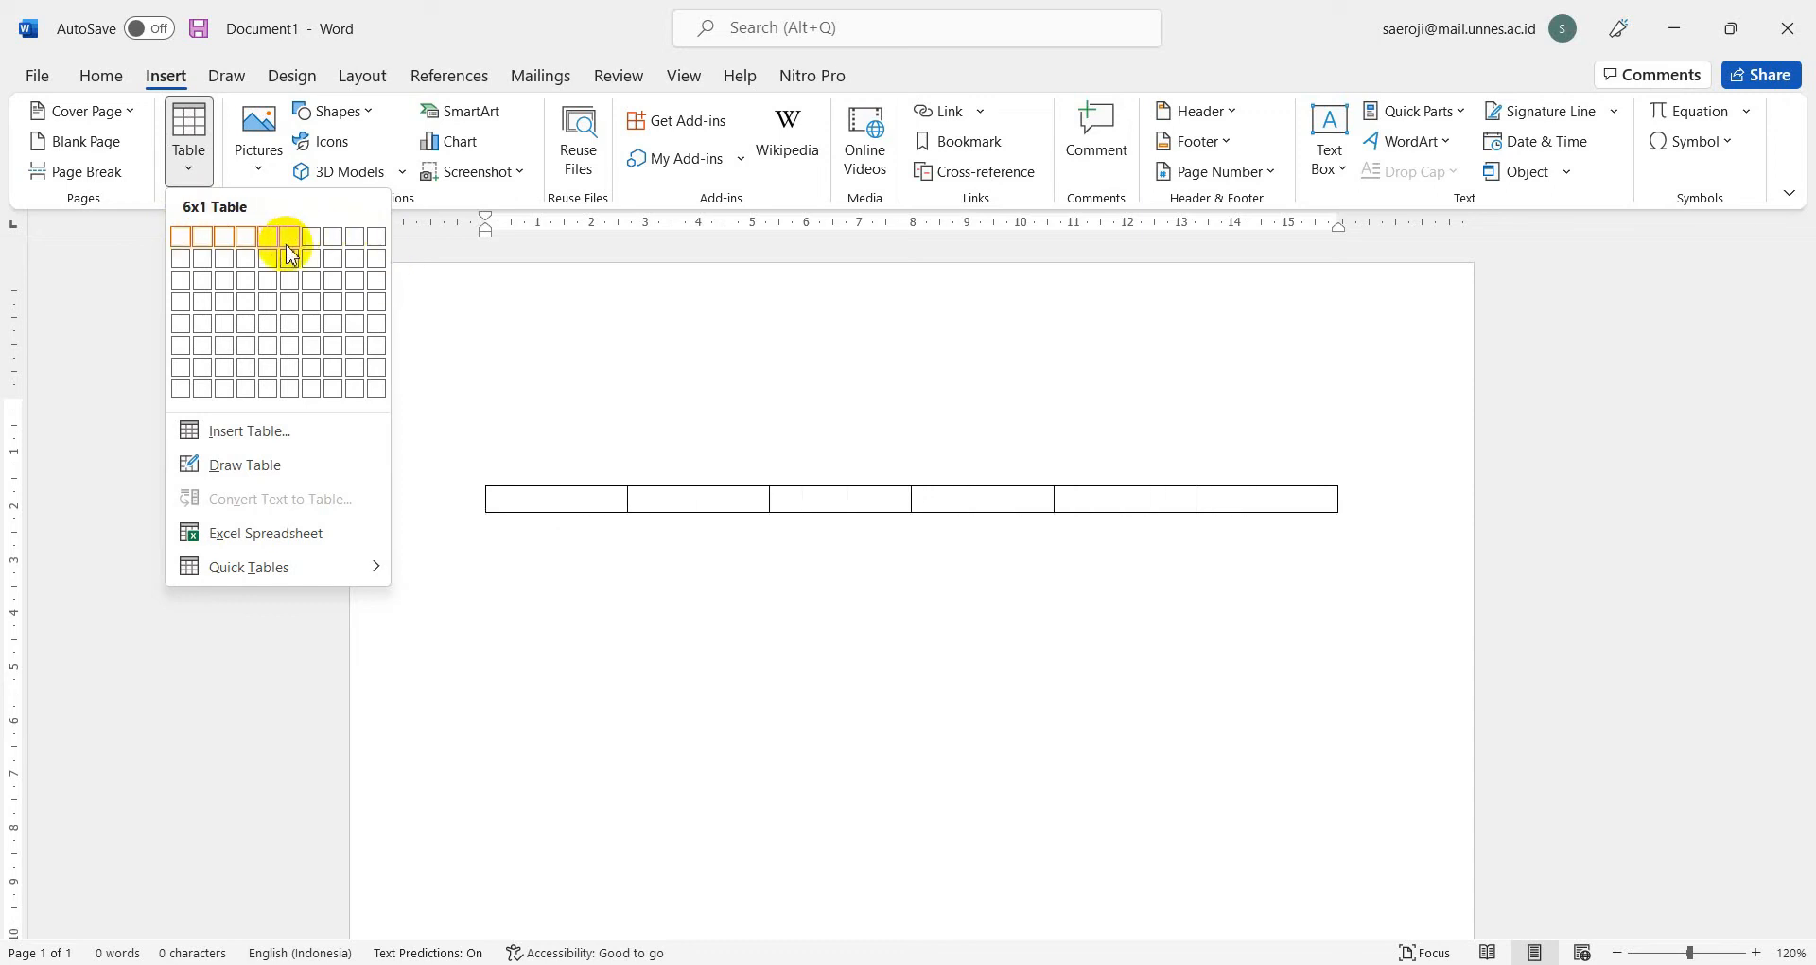
pyautogui.click(293, 388)
pyautogui.click(641, 431)
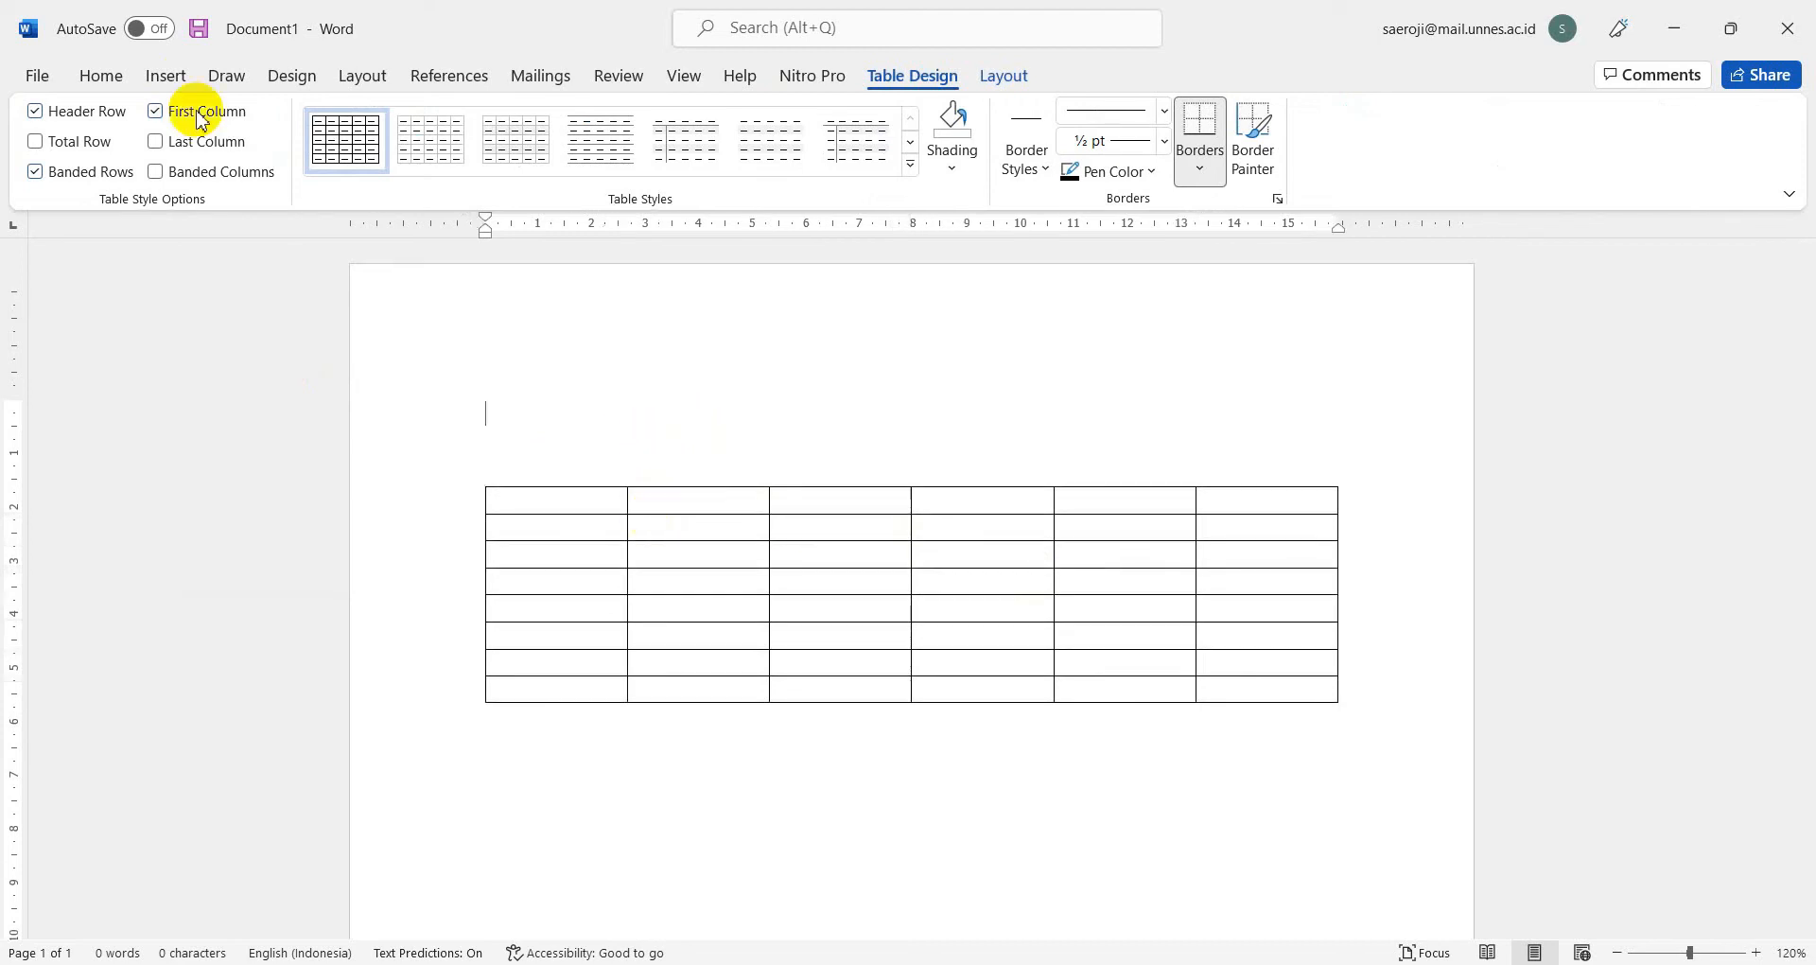
pyautogui.click(743, 427)
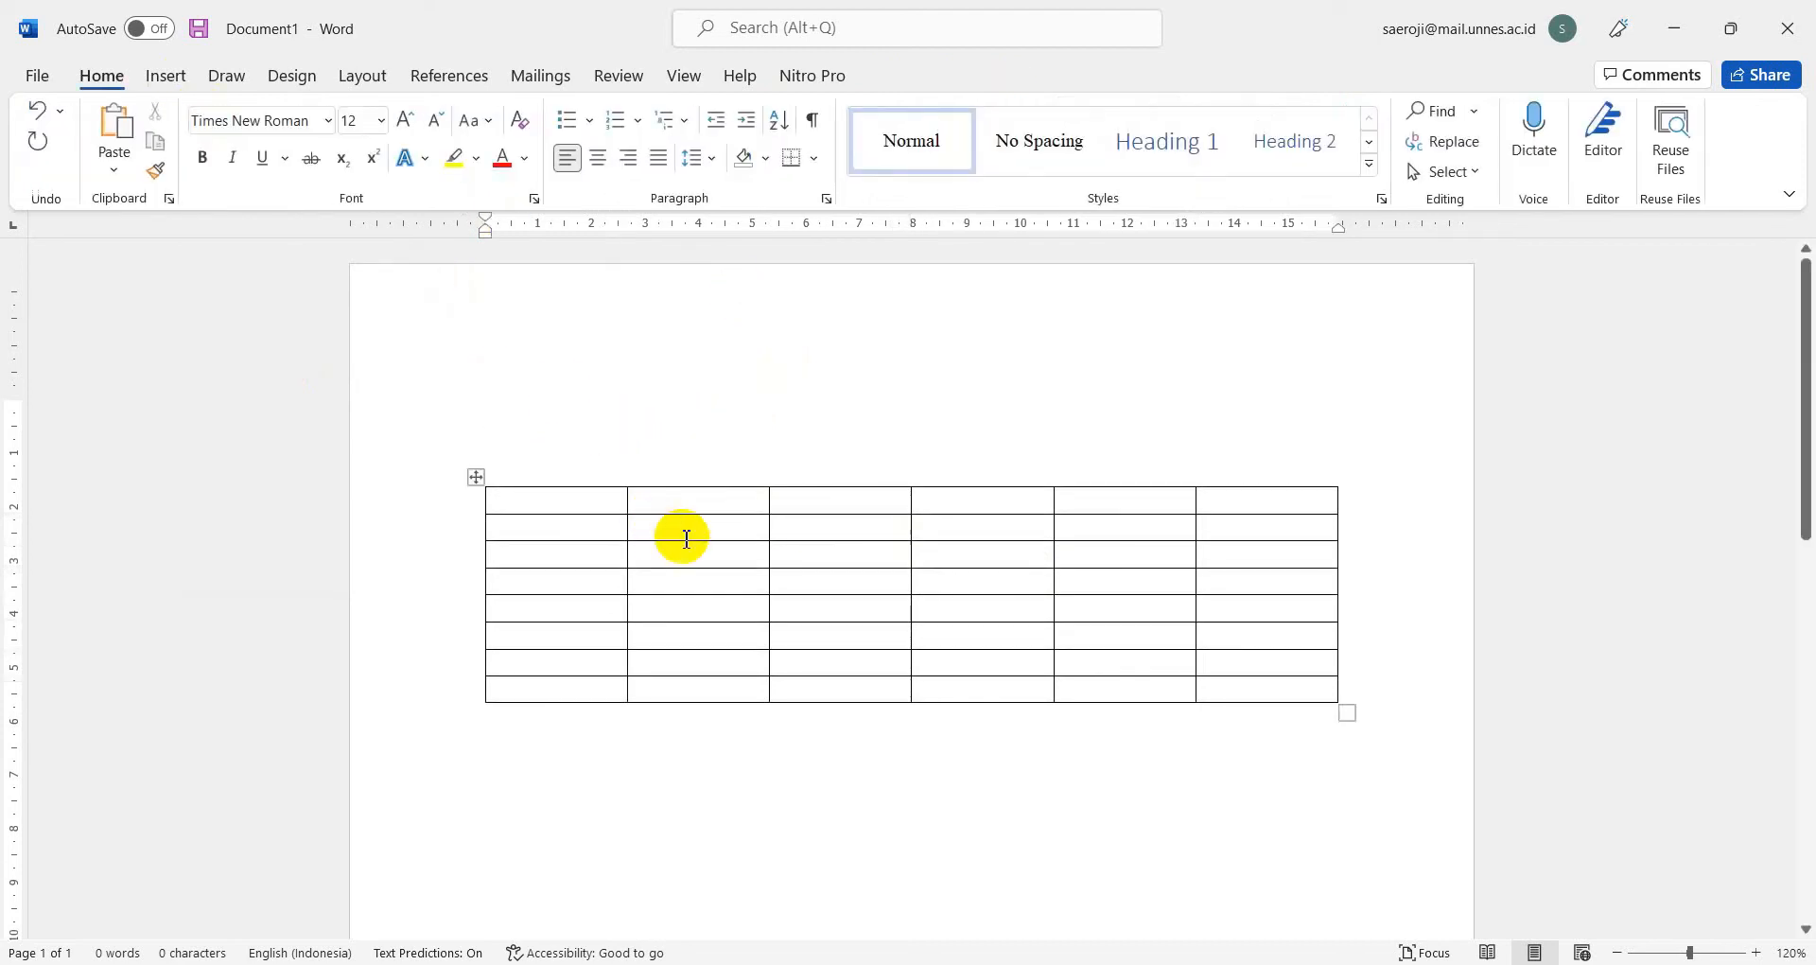
# Step: Insert a second table below the first one through the Insert Table dialog, with 6 columns and 8 rows
pyautogui.click(166, 78)
pyautogui.click(186, 165)
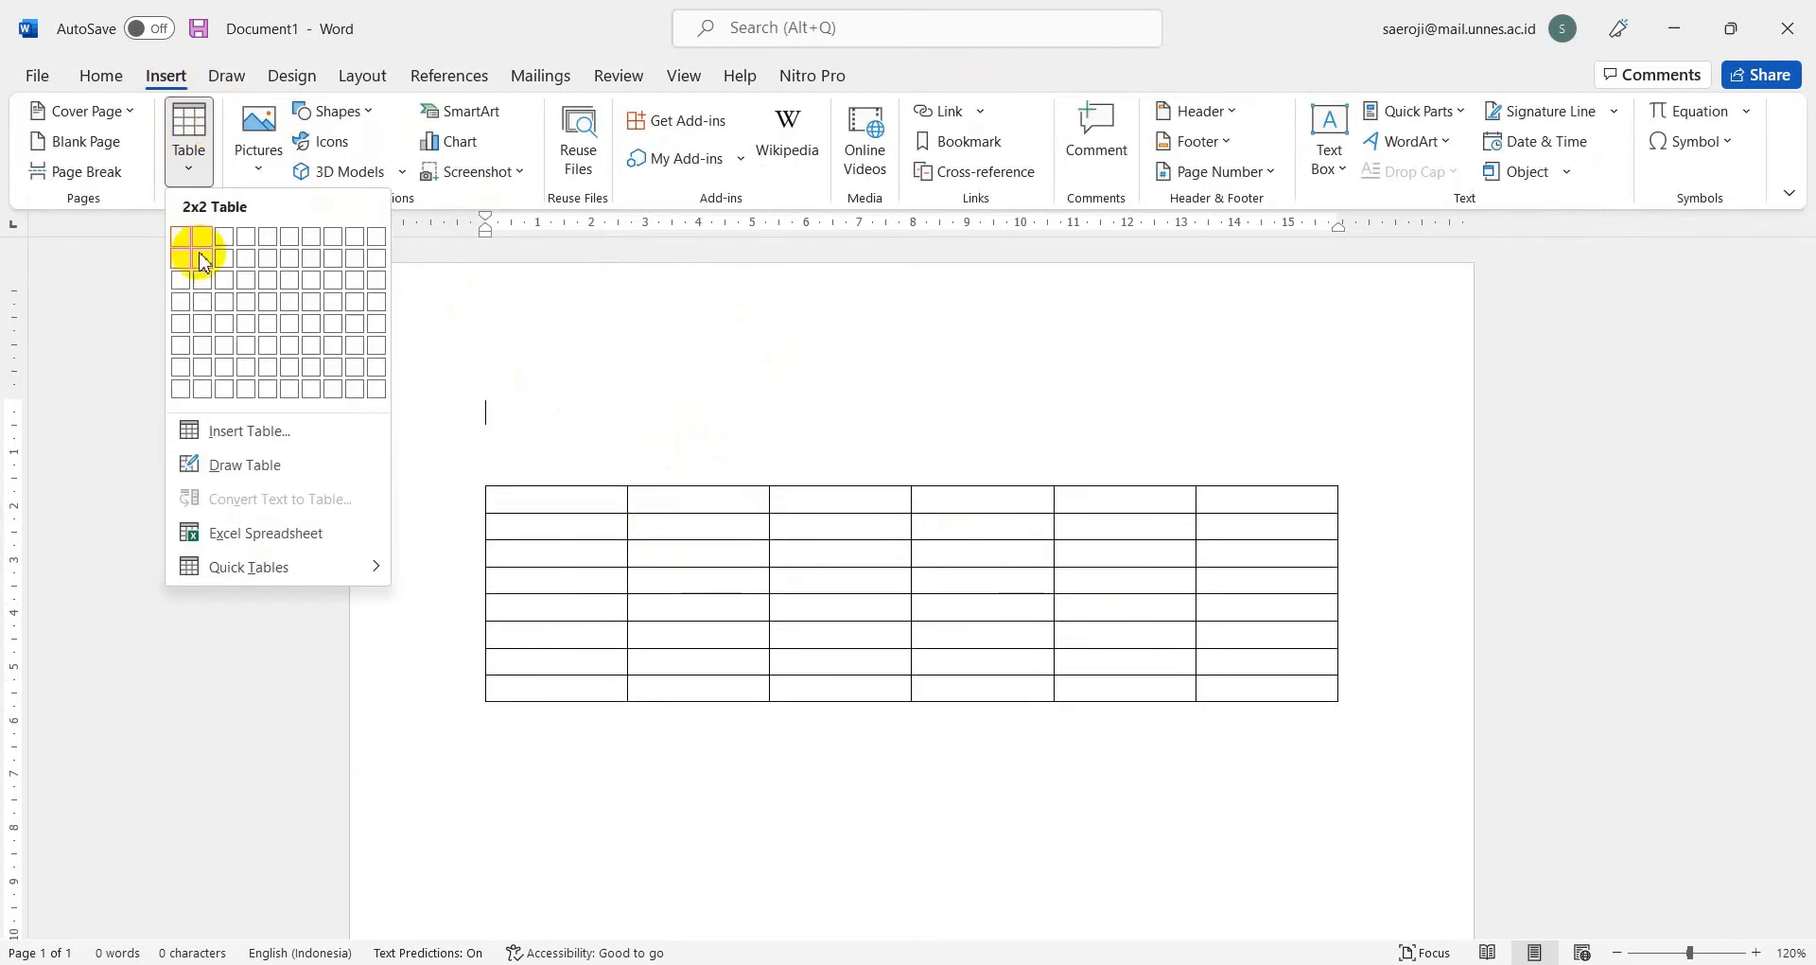
pyautogui.click(573, 745)
pyautogui.click(574, 746)
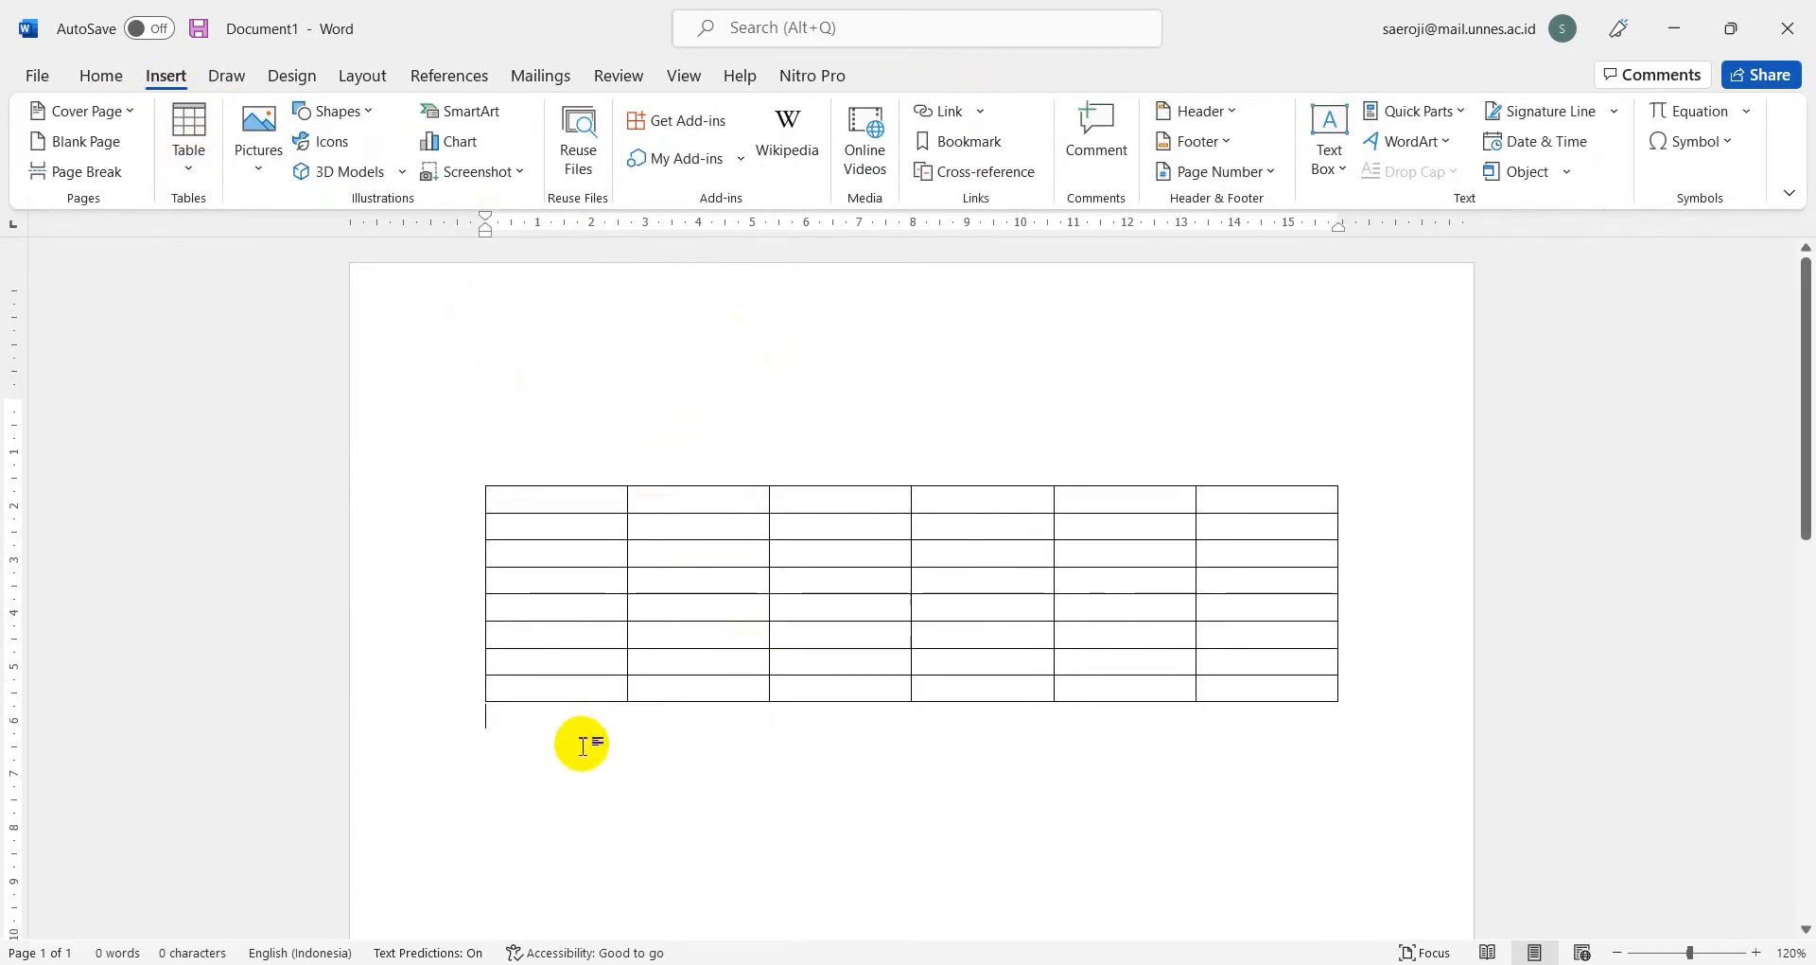
pyautogui.click(189, 163)
pyautogui.click(243, 460)
pyautogui.click(199, 162)
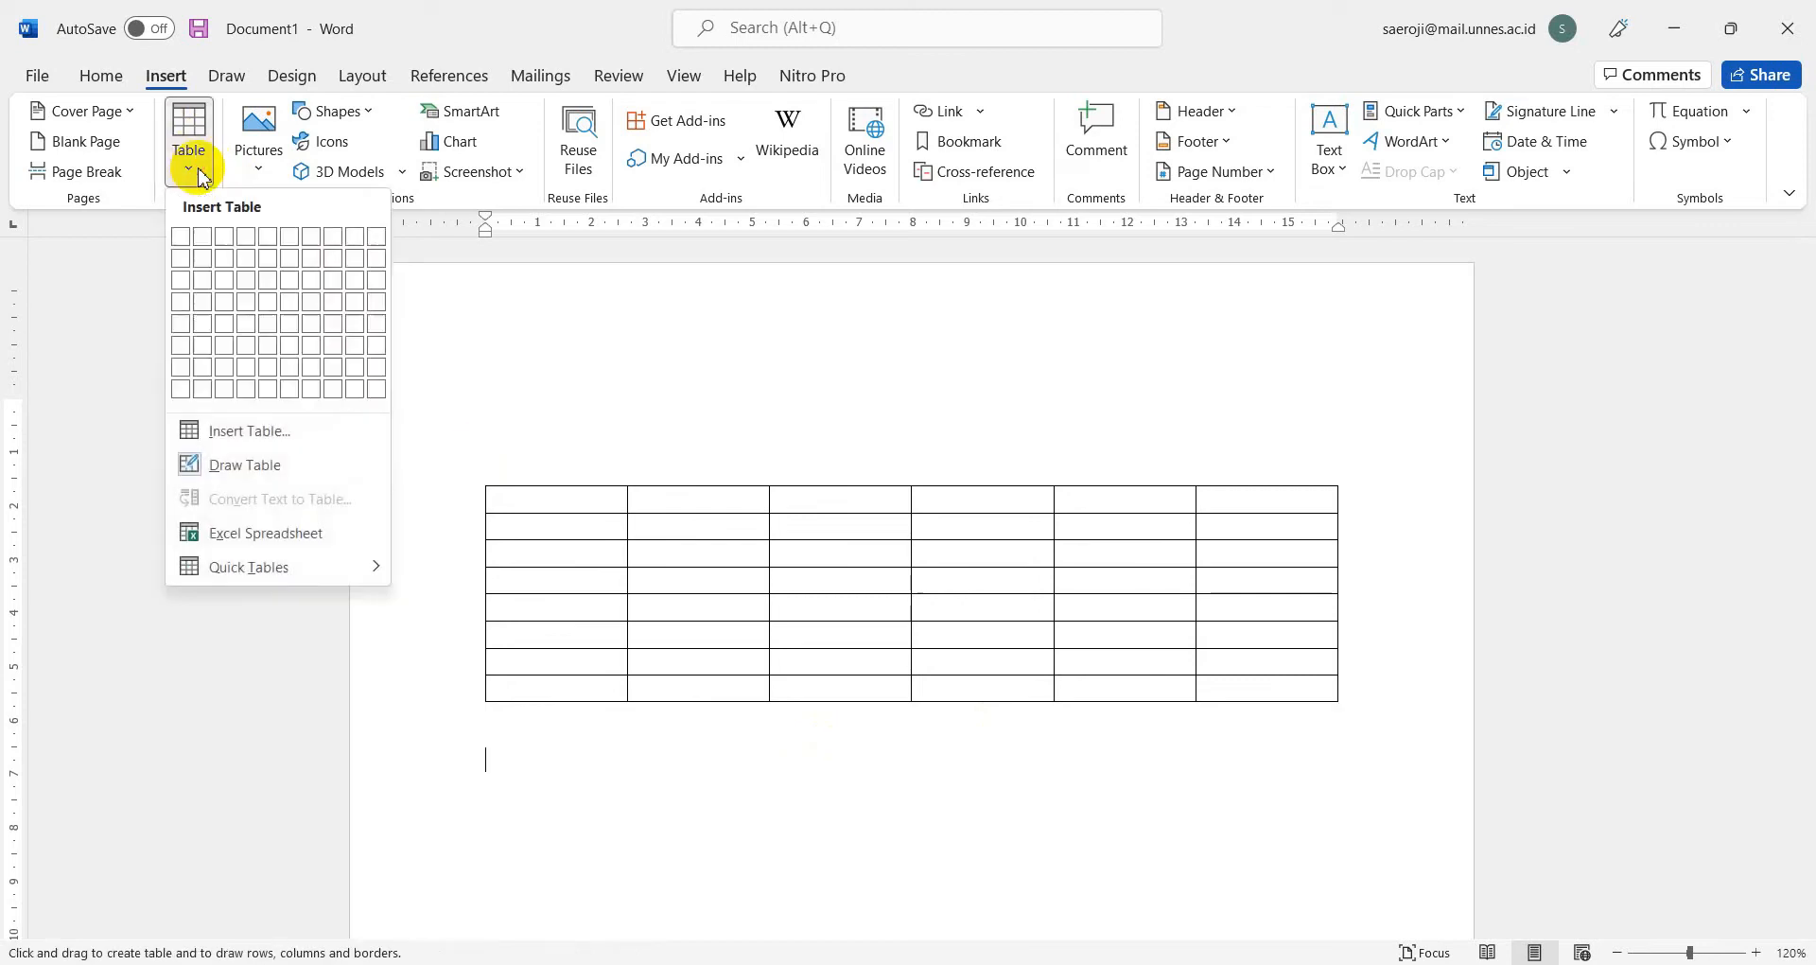
pyautogui.click(221, 431)
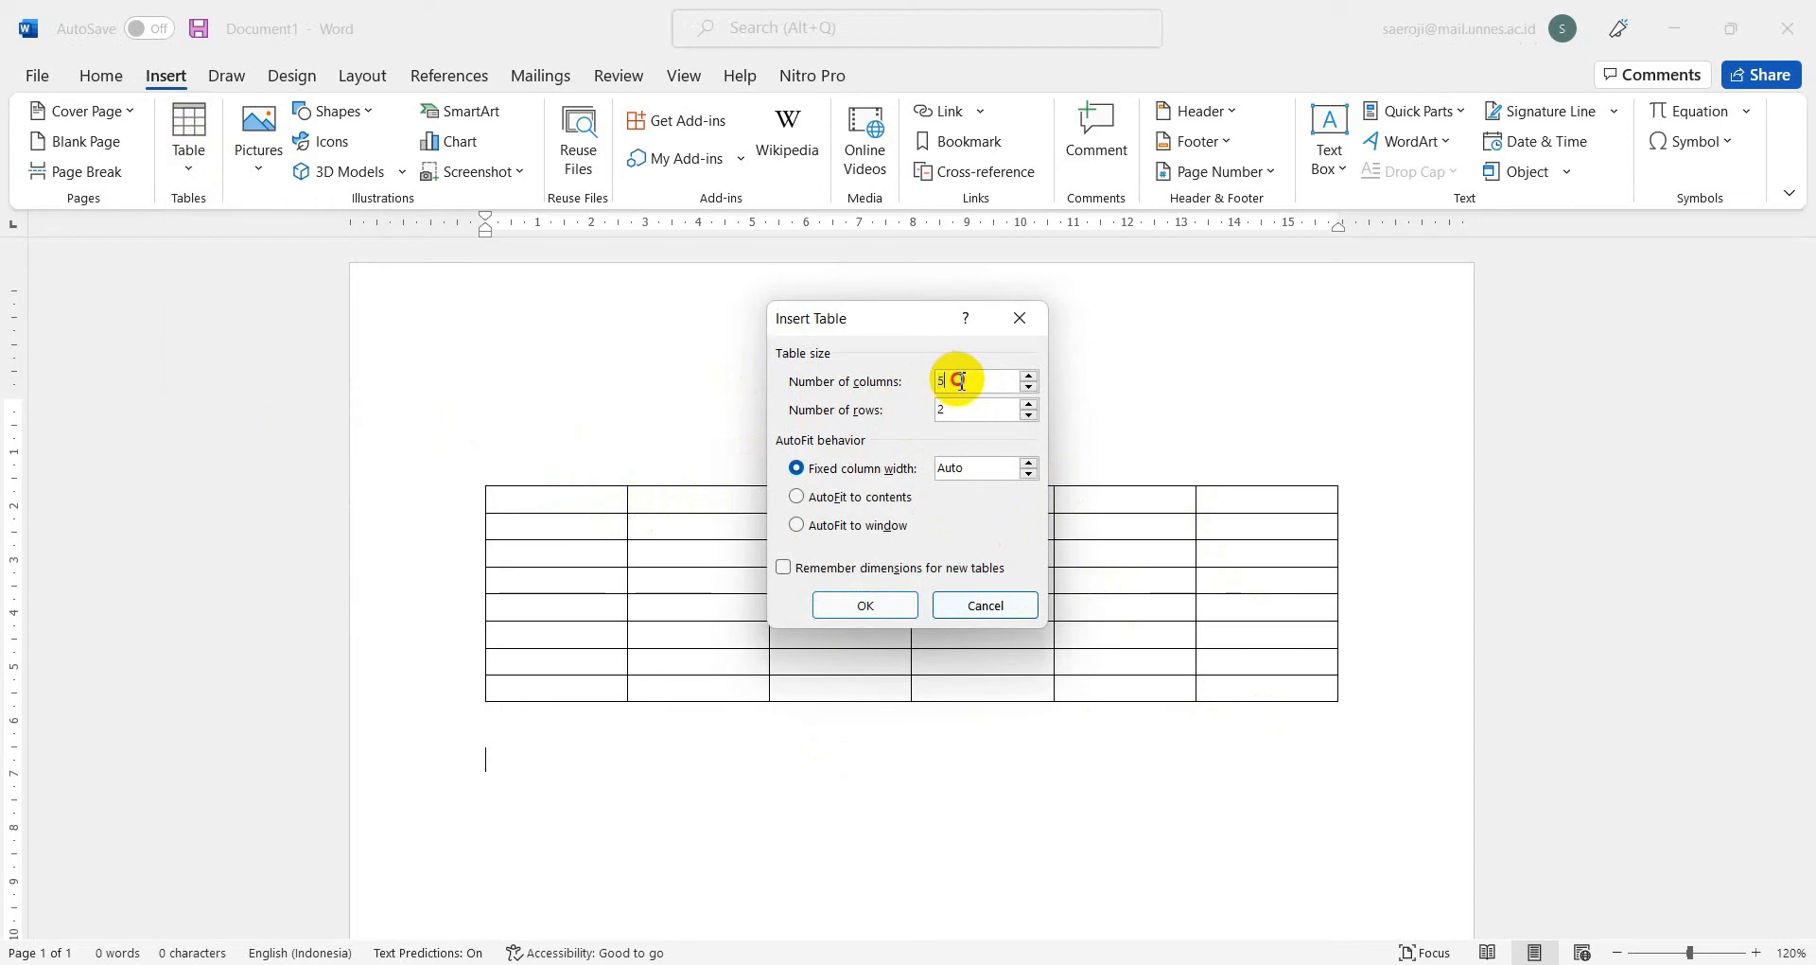
pyautogui.moveTo(961, 385); pyautogui.dragTo(933, 379)
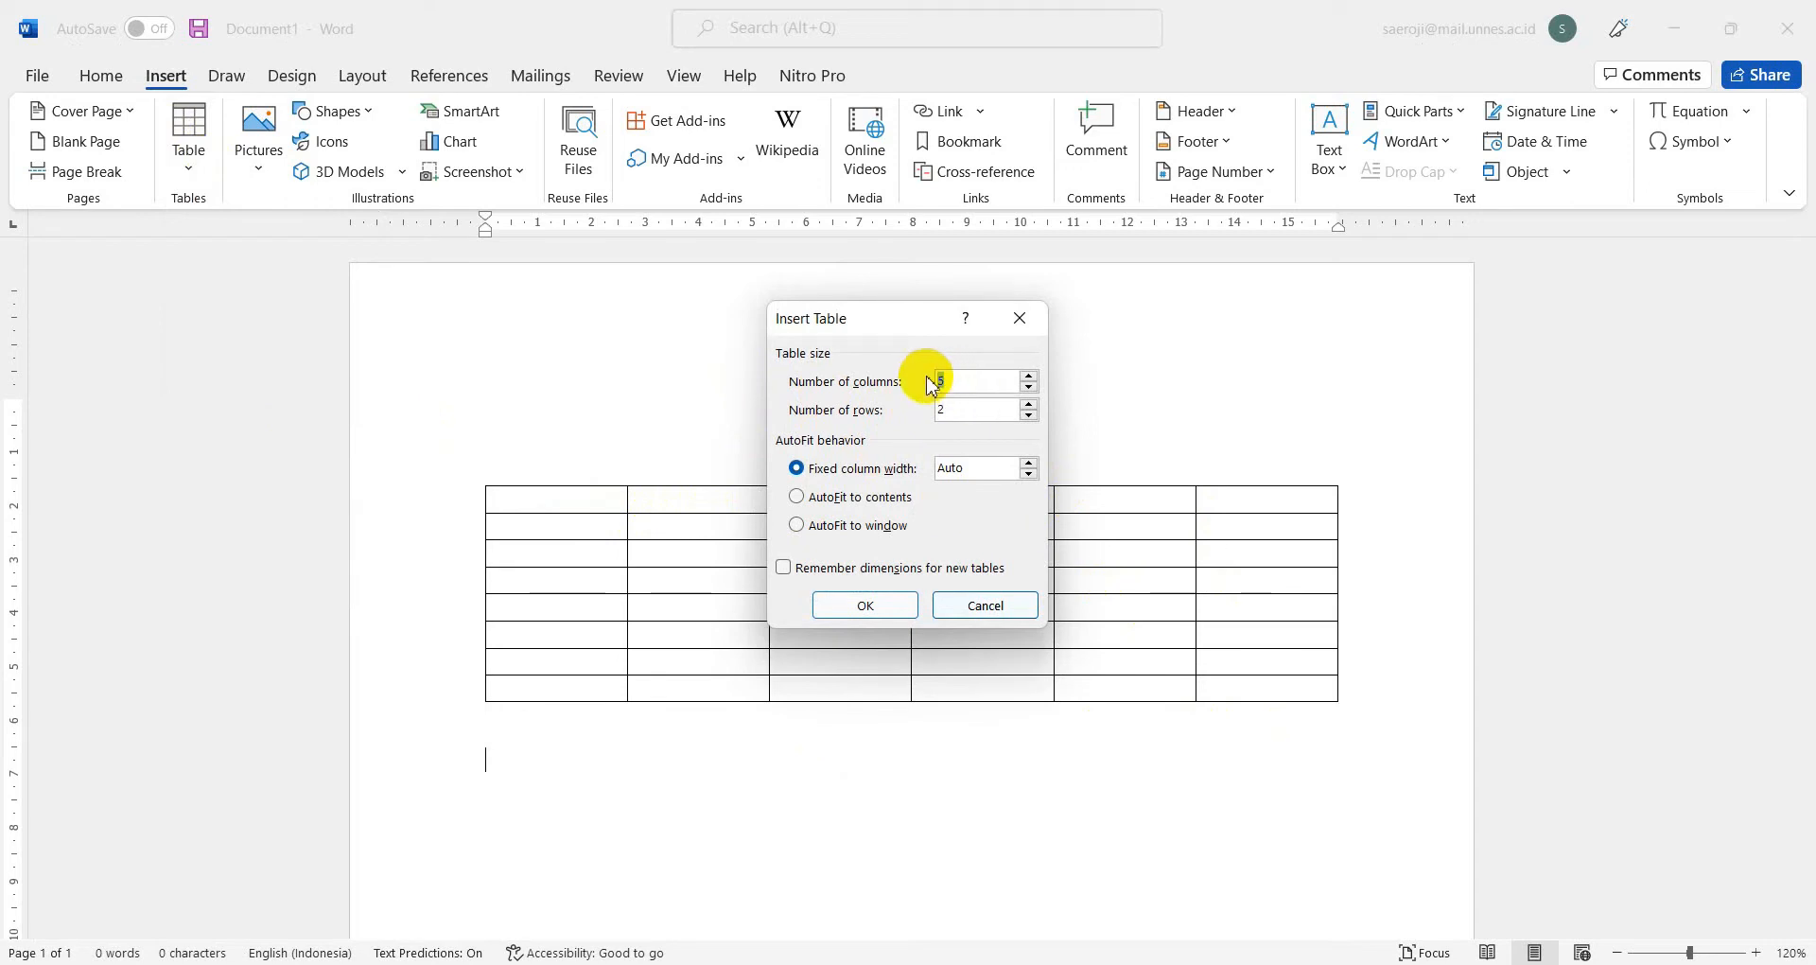
pyautogui.write('6')
pyautogui.moveTo(964, 410); pyautogui.dragTo(864, 411)
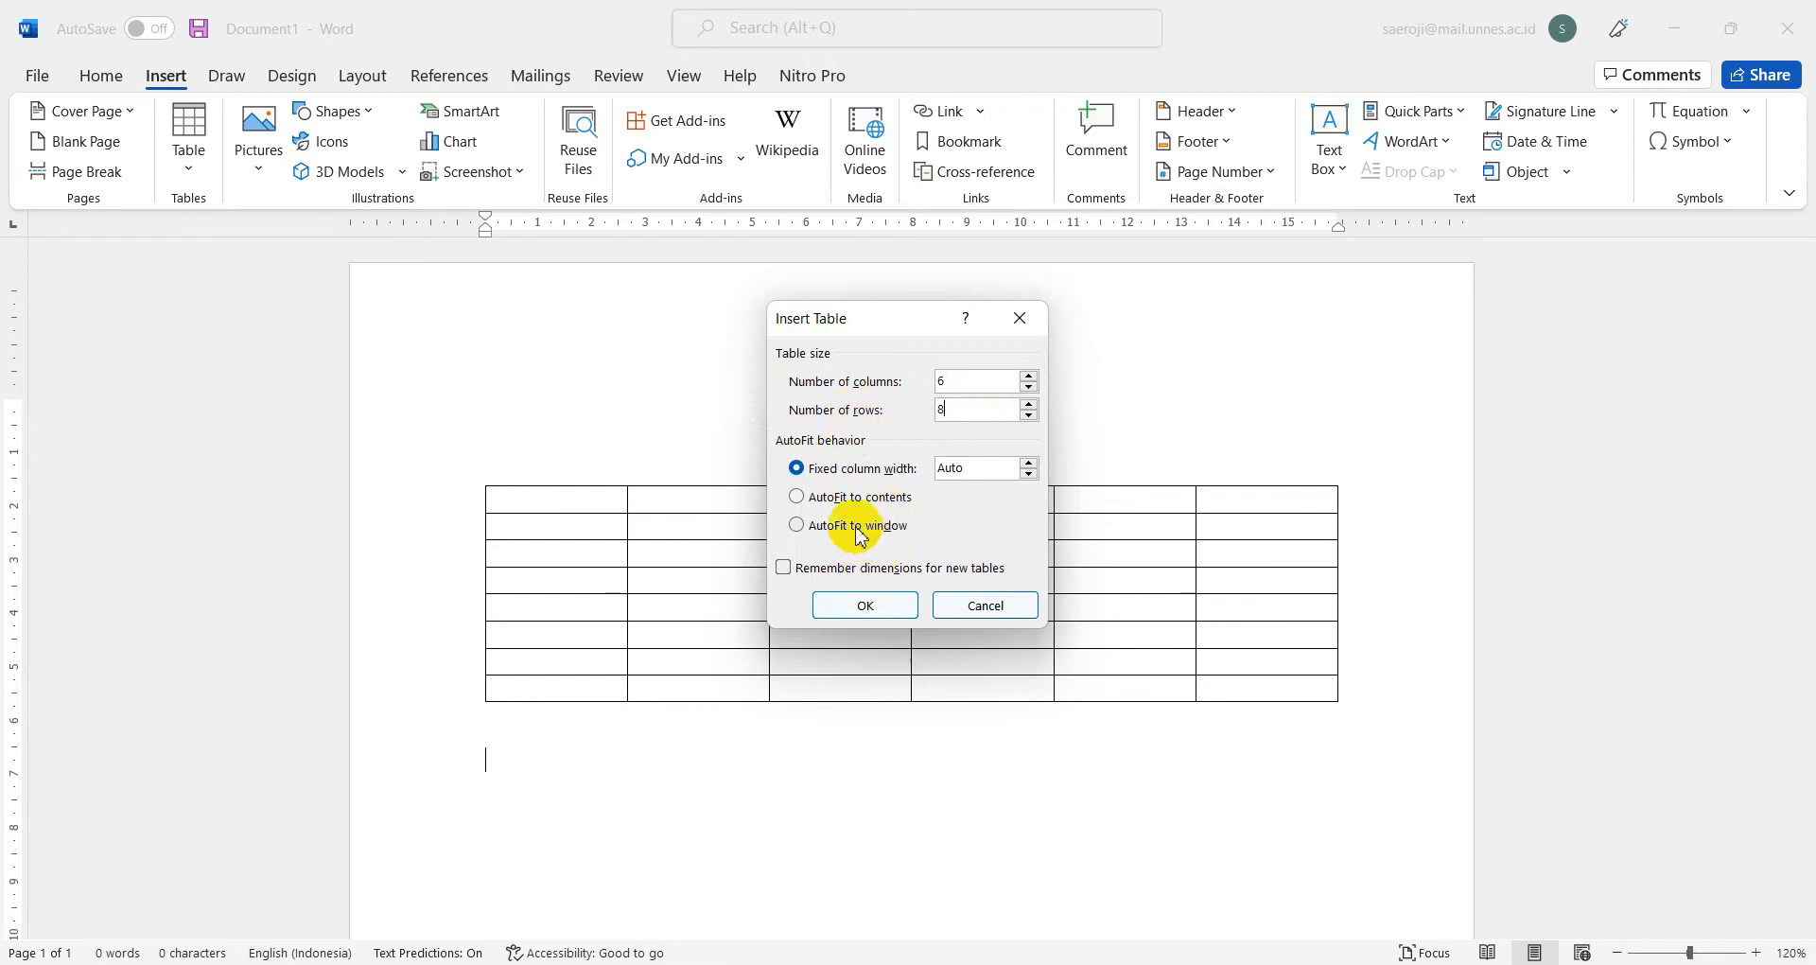
pyautogui.click(875, 607)
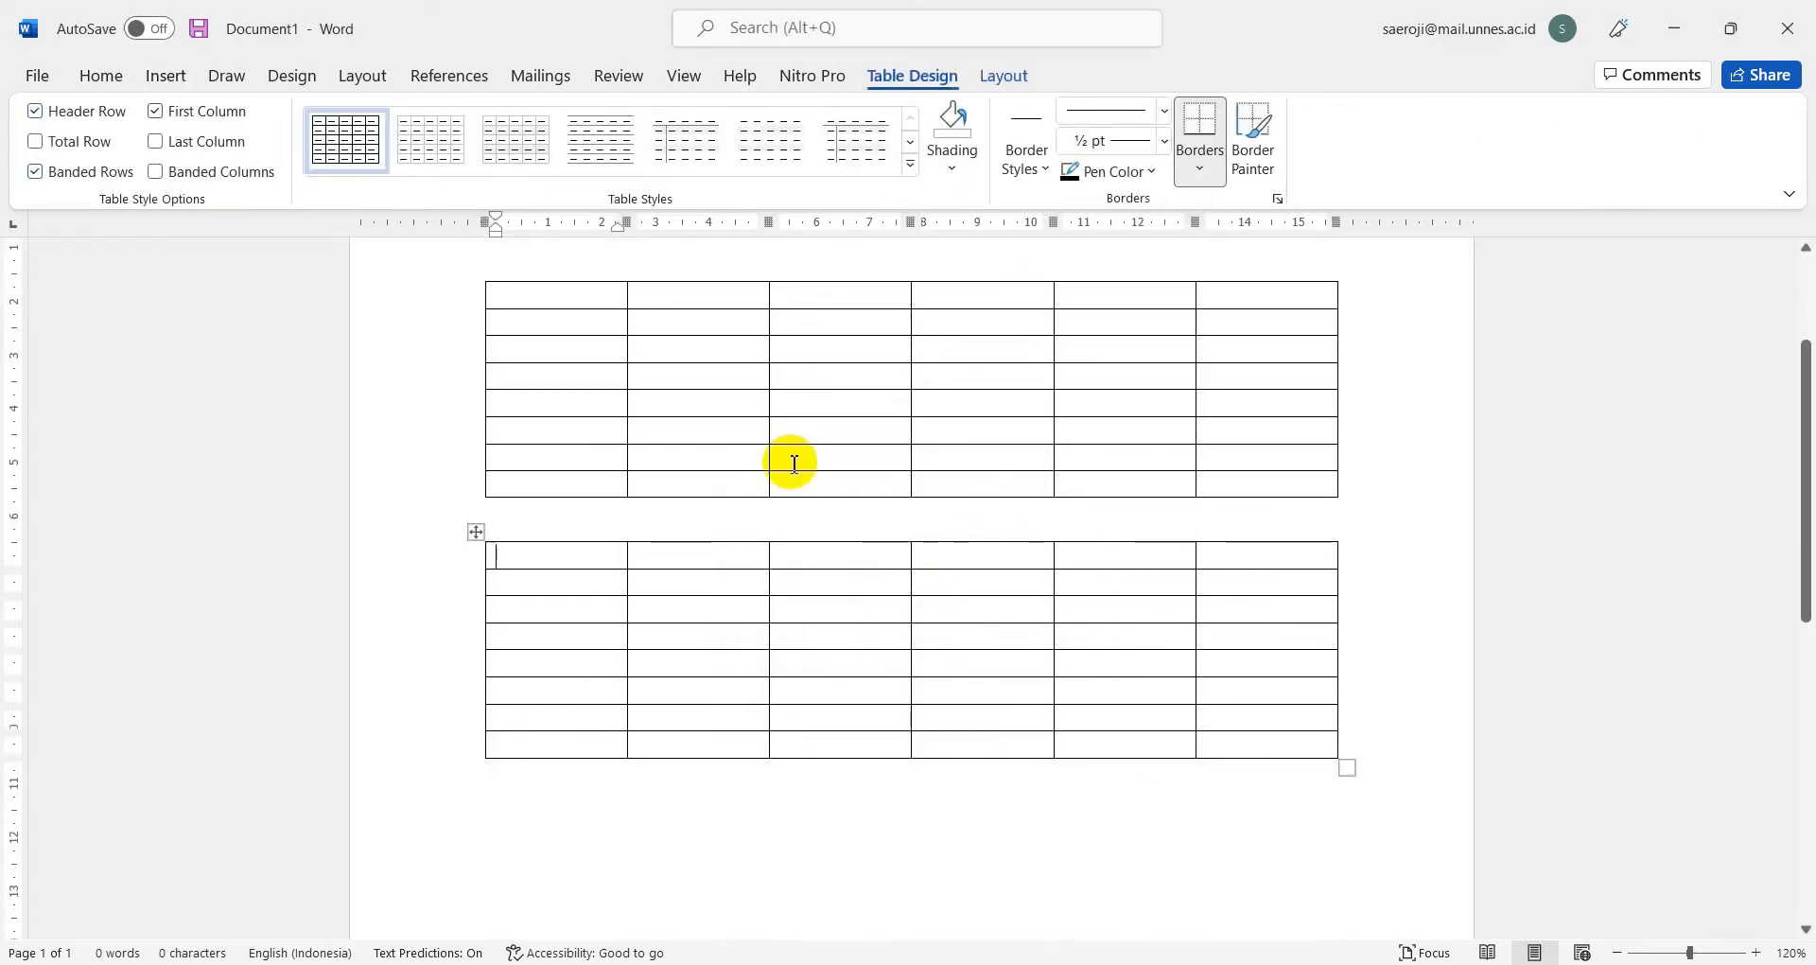
# Step: Switch to Notepad, highlight the outline item "Cara Menyisipkan tabel", and return to Word
pyautogui.hotkey('alt', 'Tab')
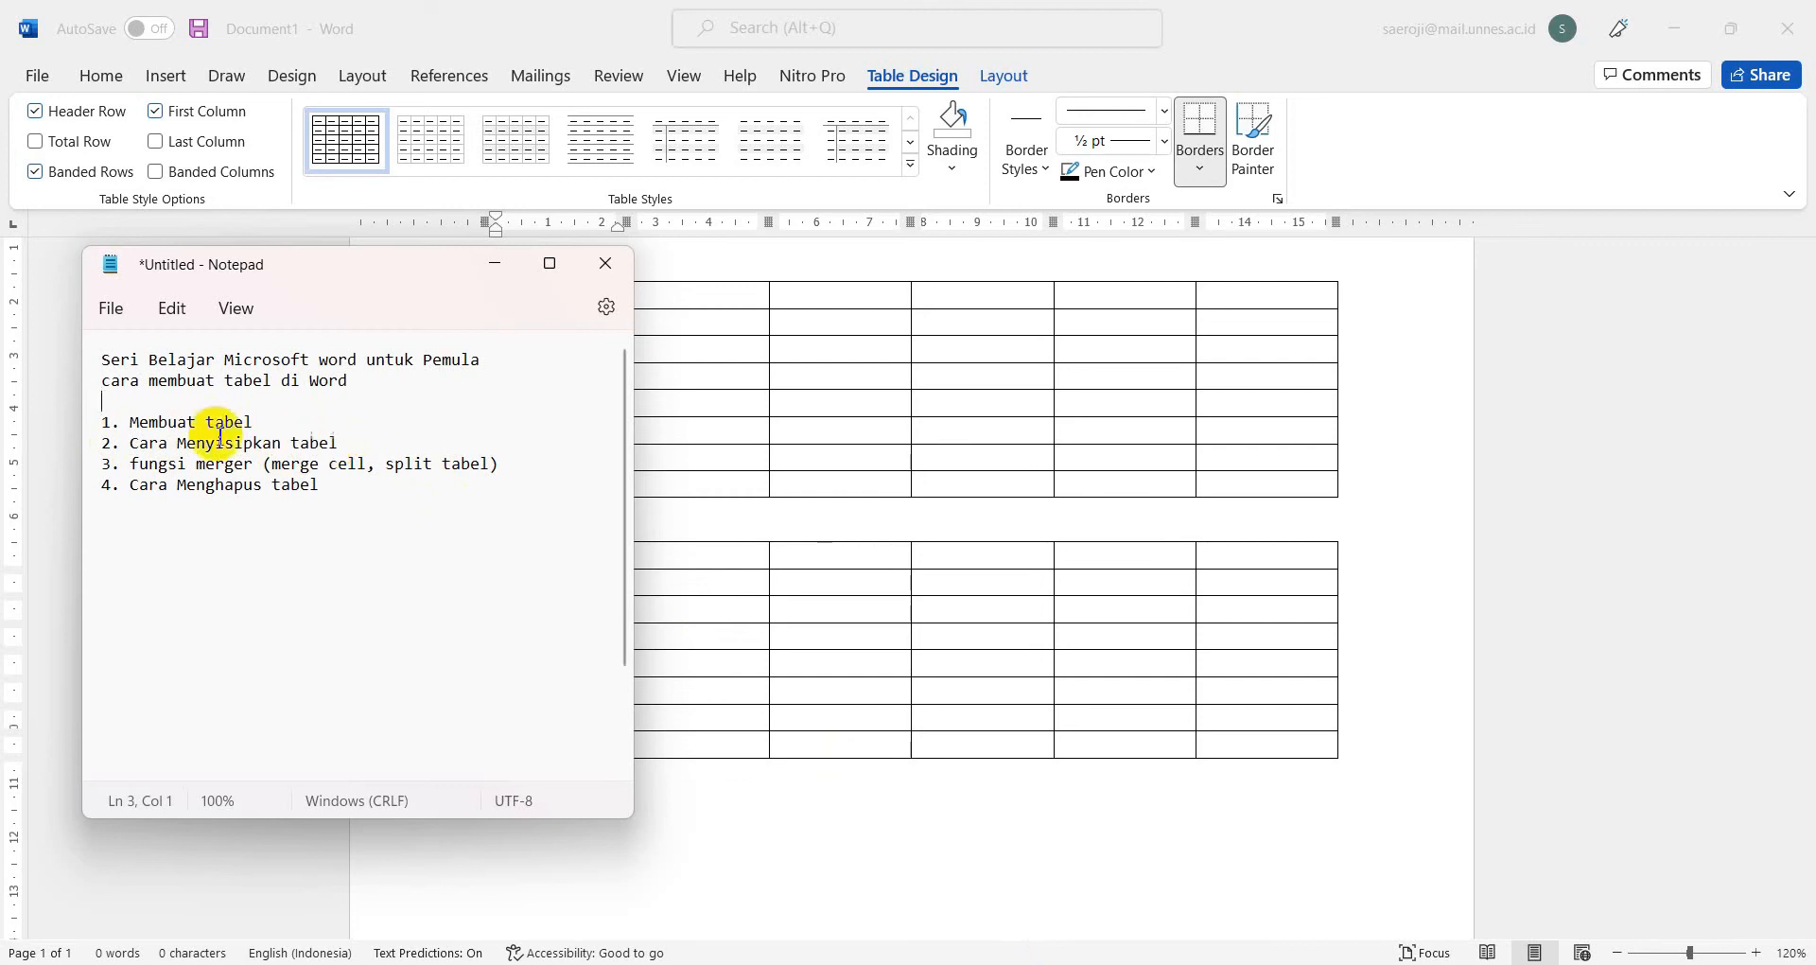
pyautogui.moveTo(132, 445); pyautogui.dragTo(340, 444)
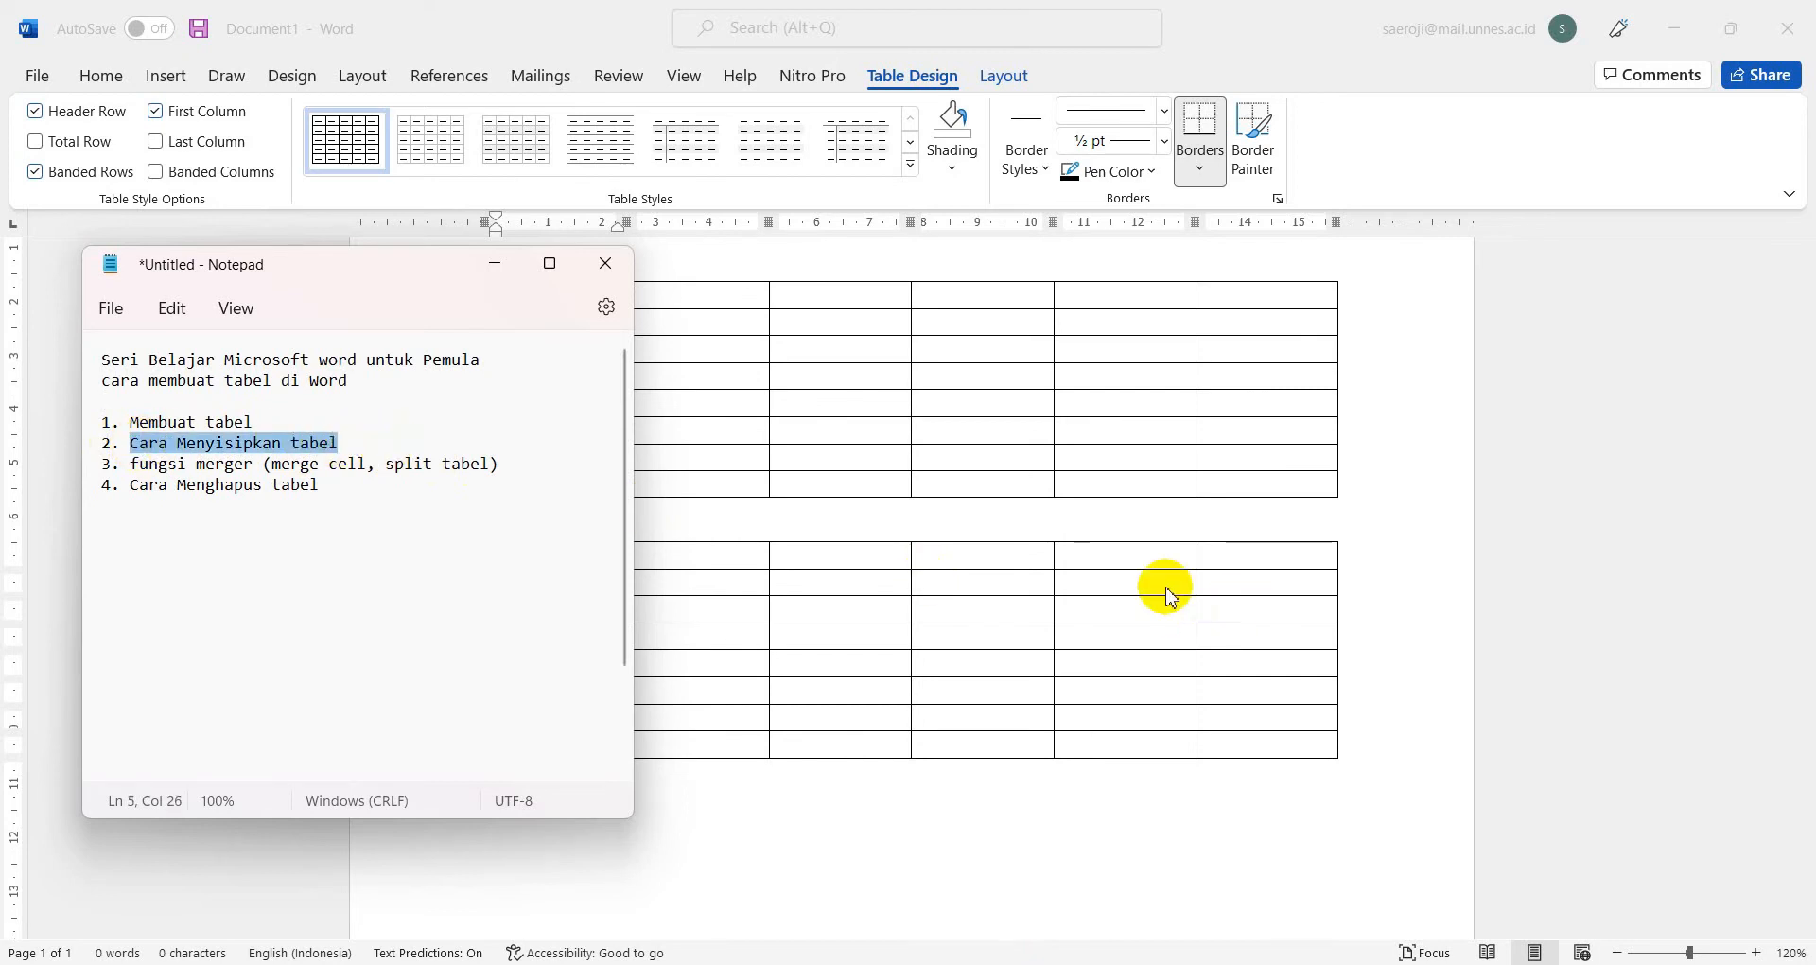
pyautogui.click(1050, 443)
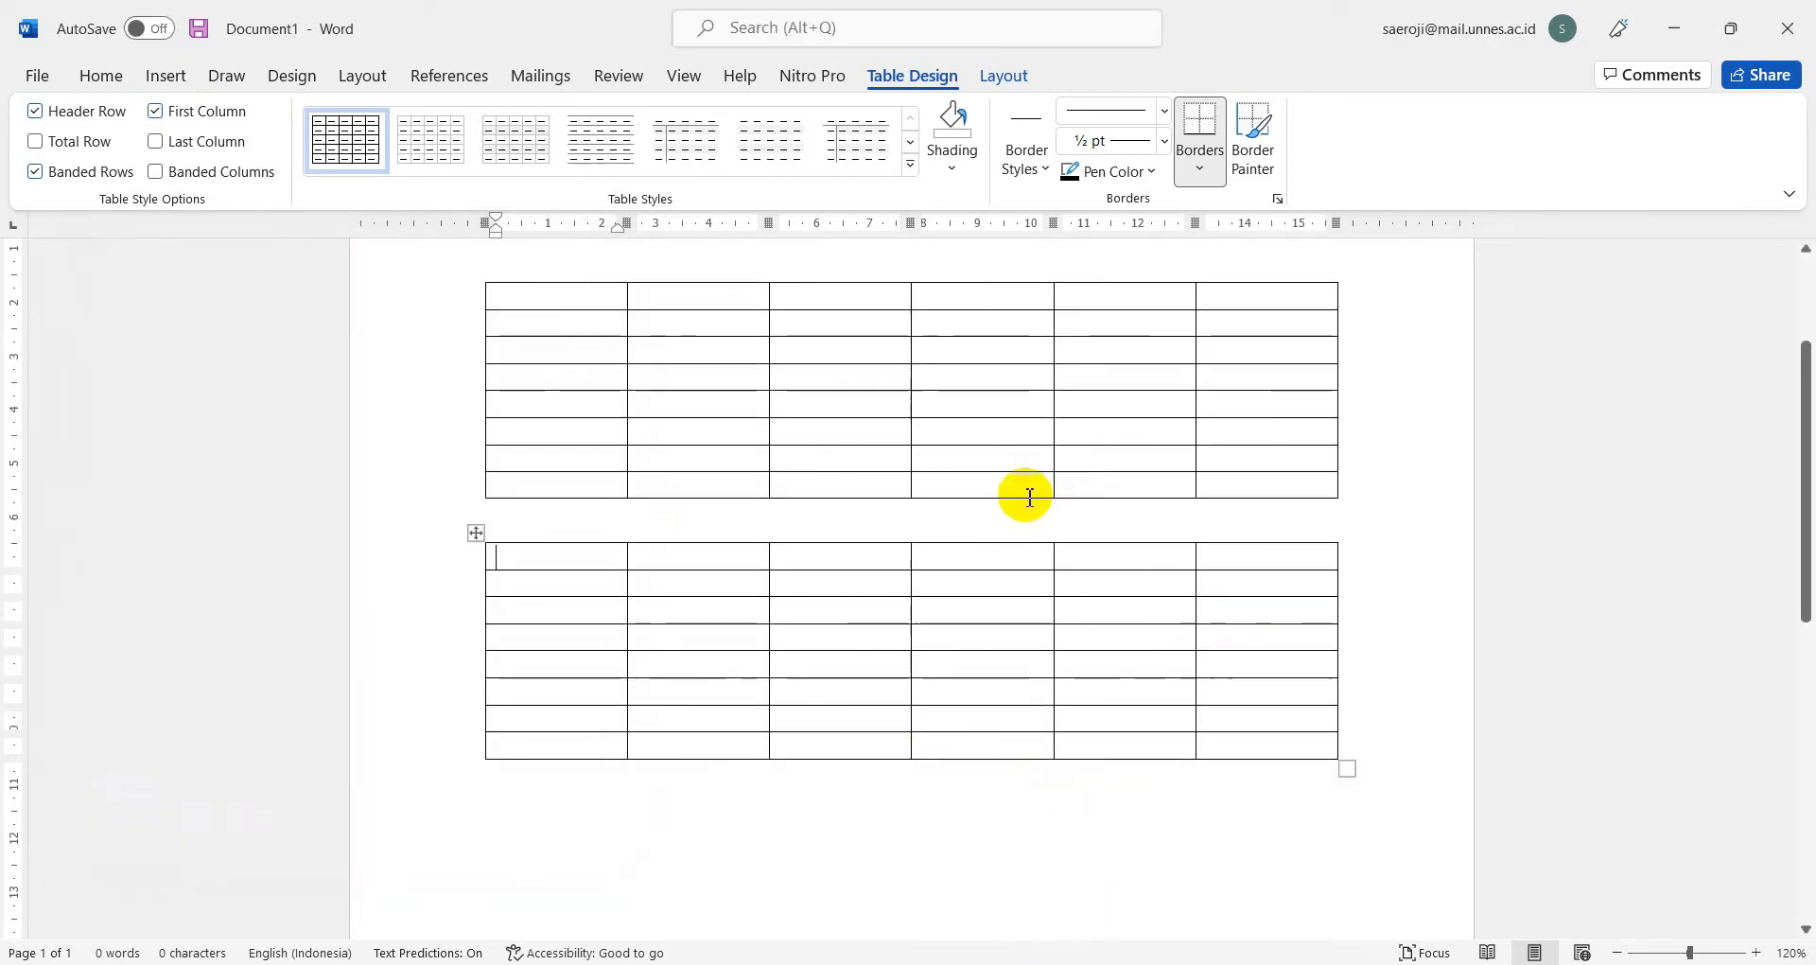
# Step: Place the cursor in the last cell of the upper table and show its table layout tools
pyautogui.click(733, 360)
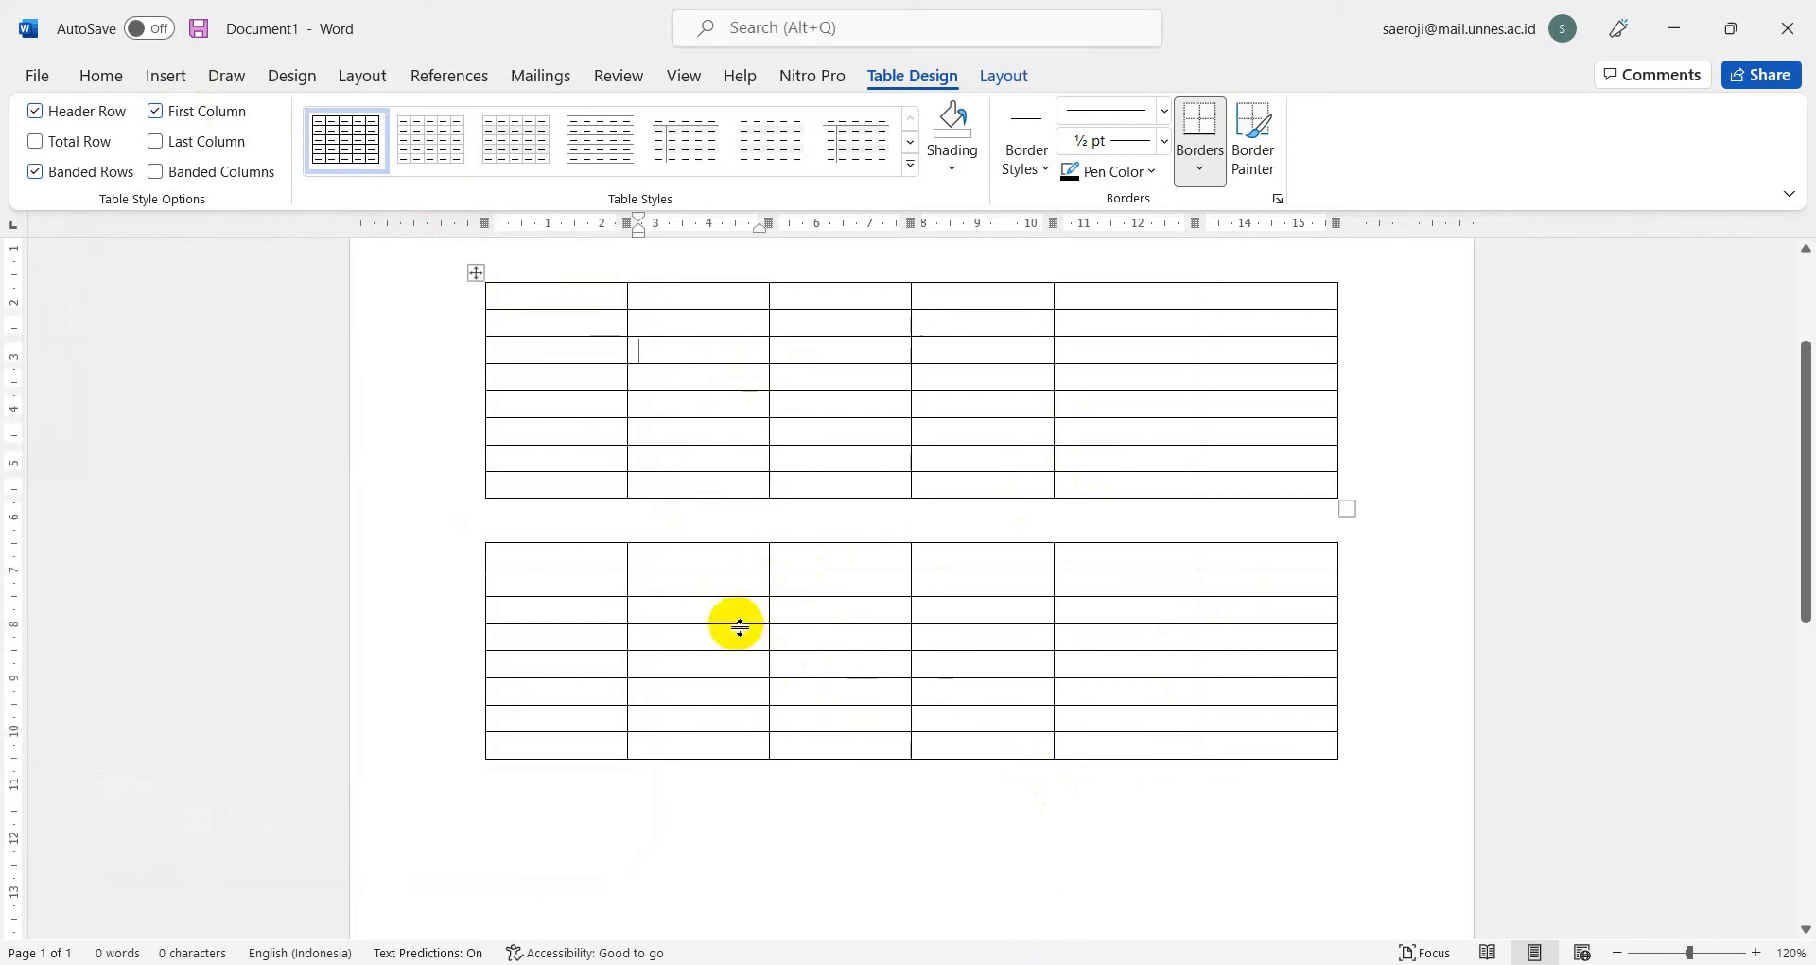
pyautogui.click(689, 377)
pyautogui.click(1317, 484)
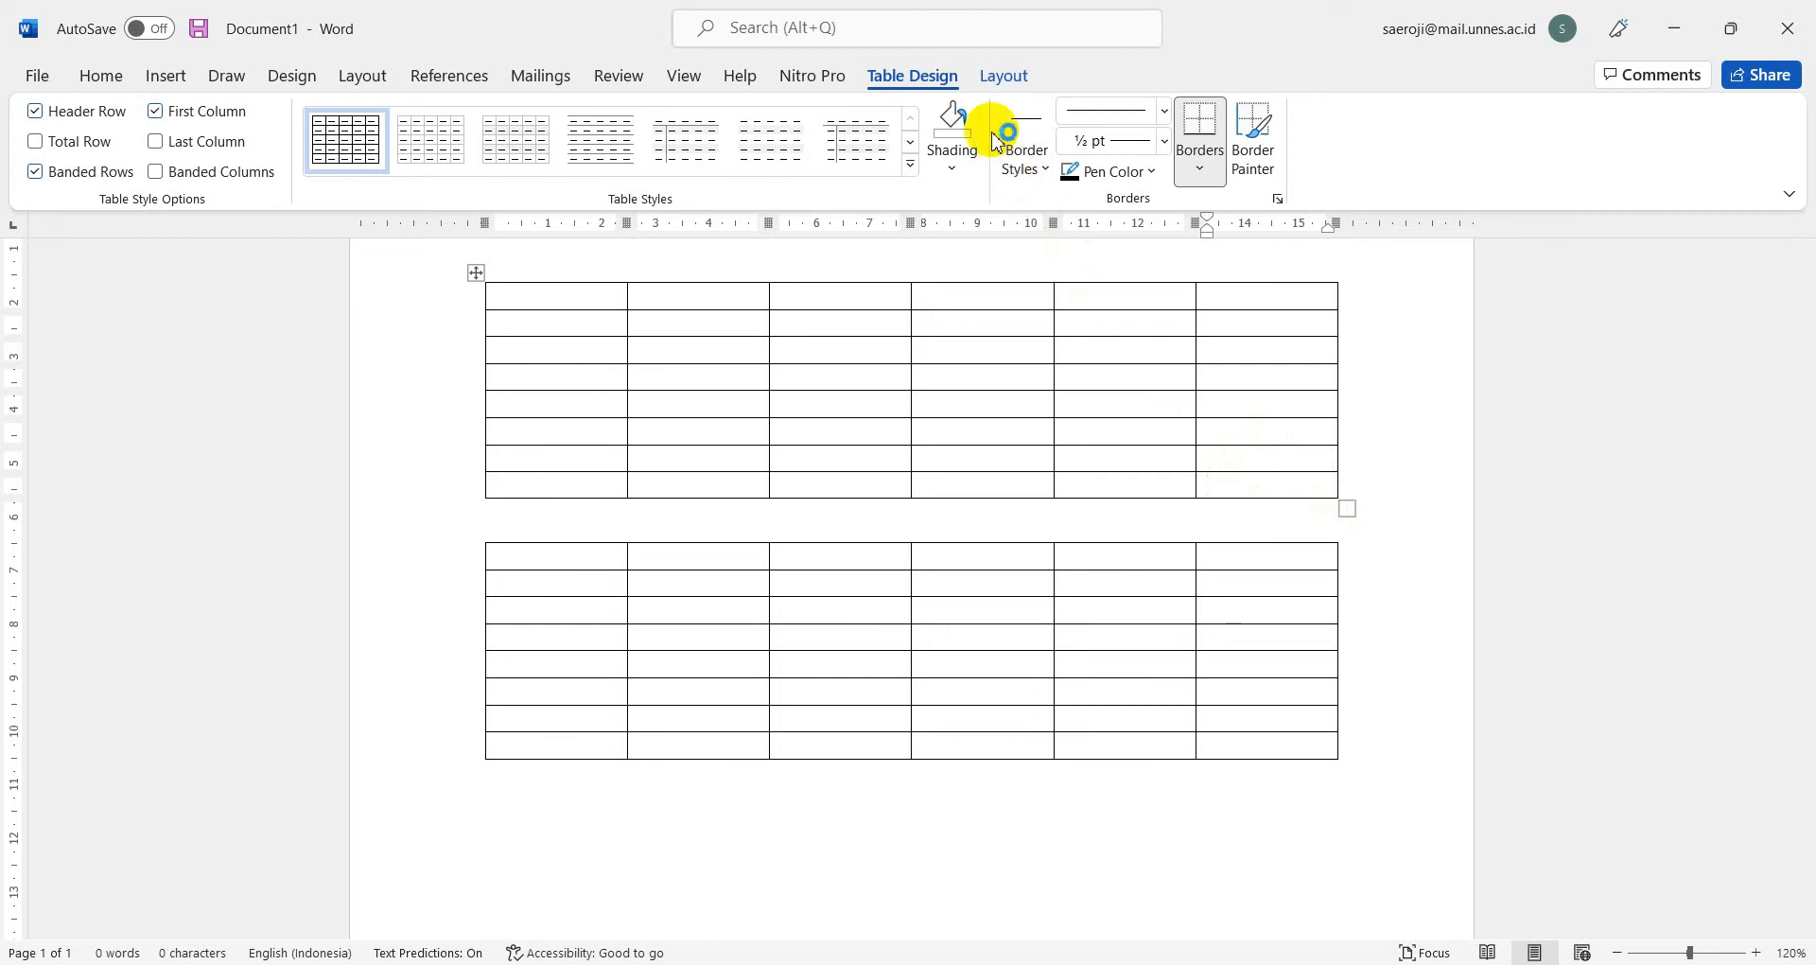
pyautogui.click(998, 81)
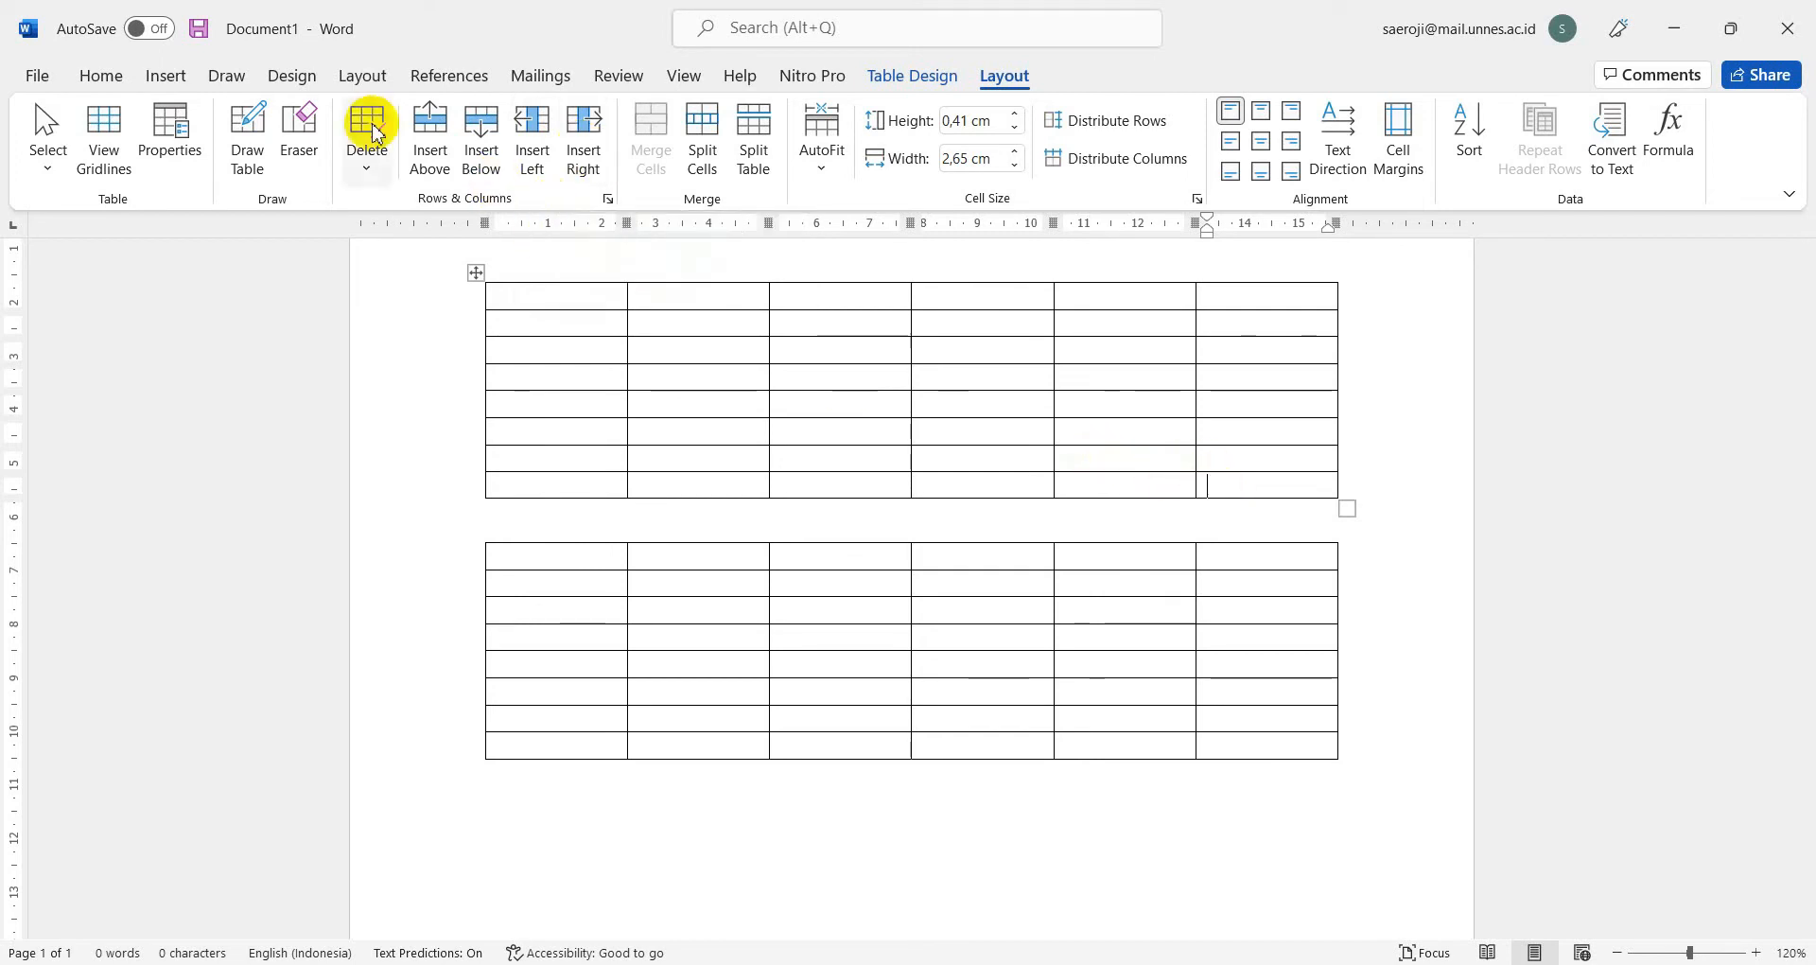
# Step: Fill the upper table's first row with the headings No., Nama, HP, alamat, Tanggal lahir and Keterangan
pyautogui.click(582, 295)
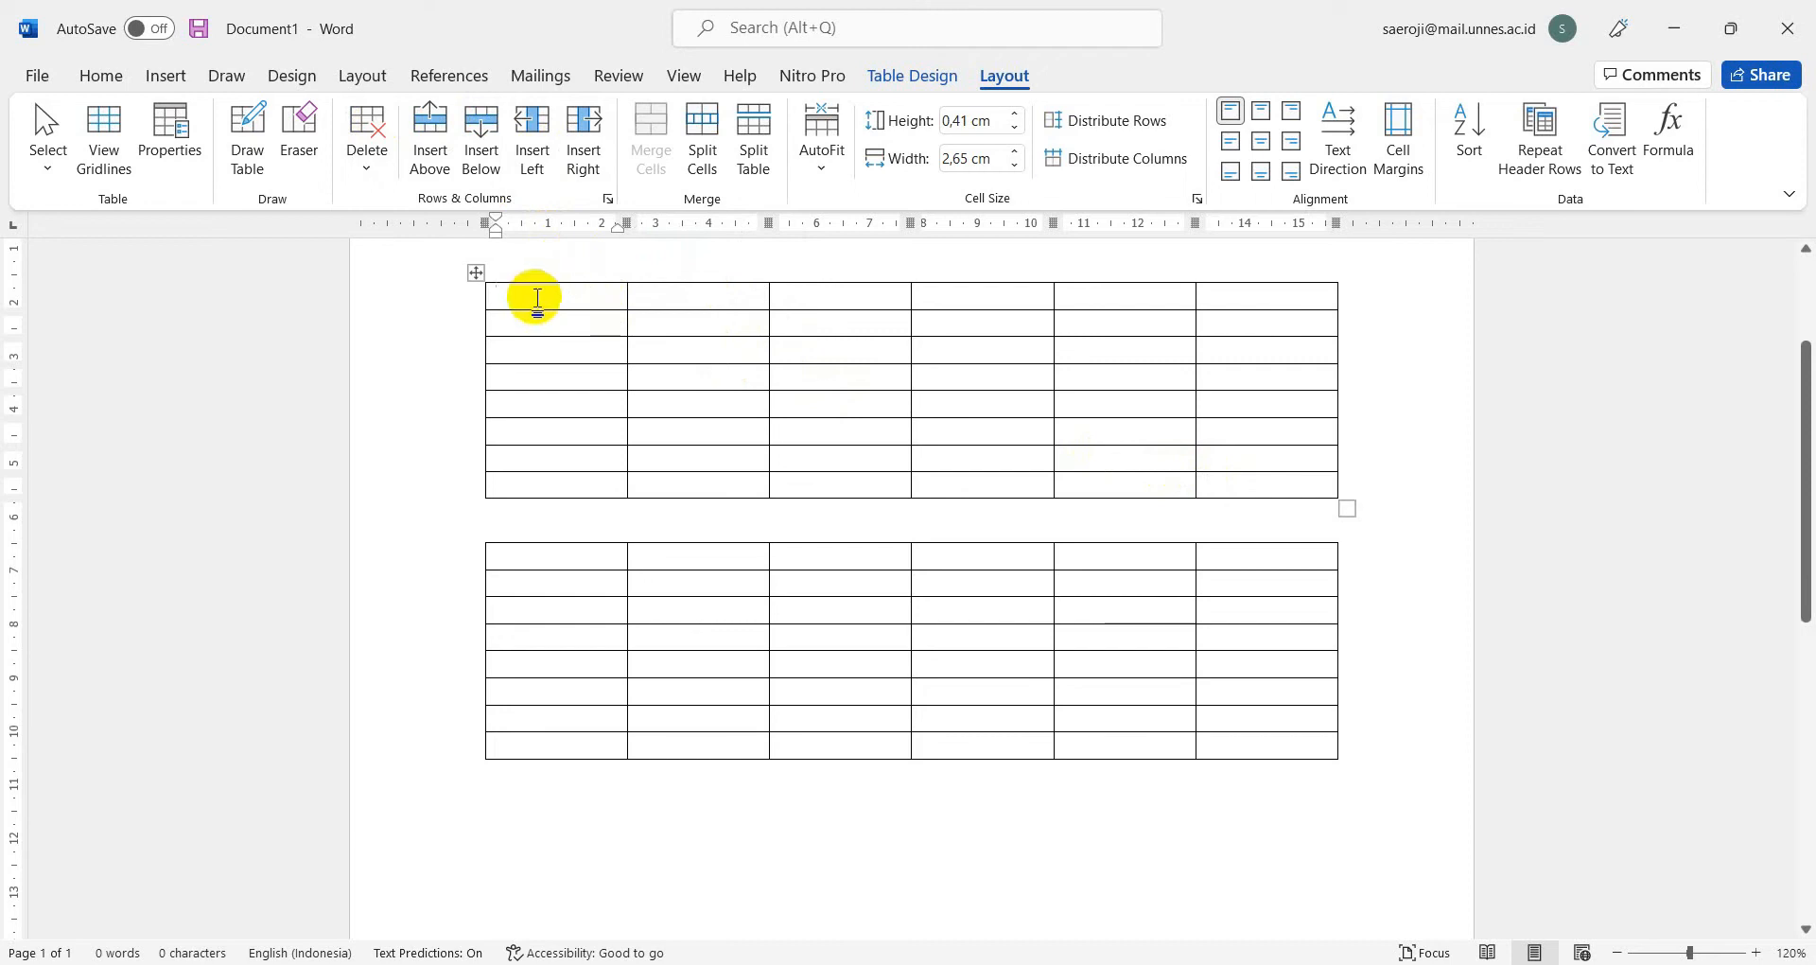
pyautogui.write('No.')
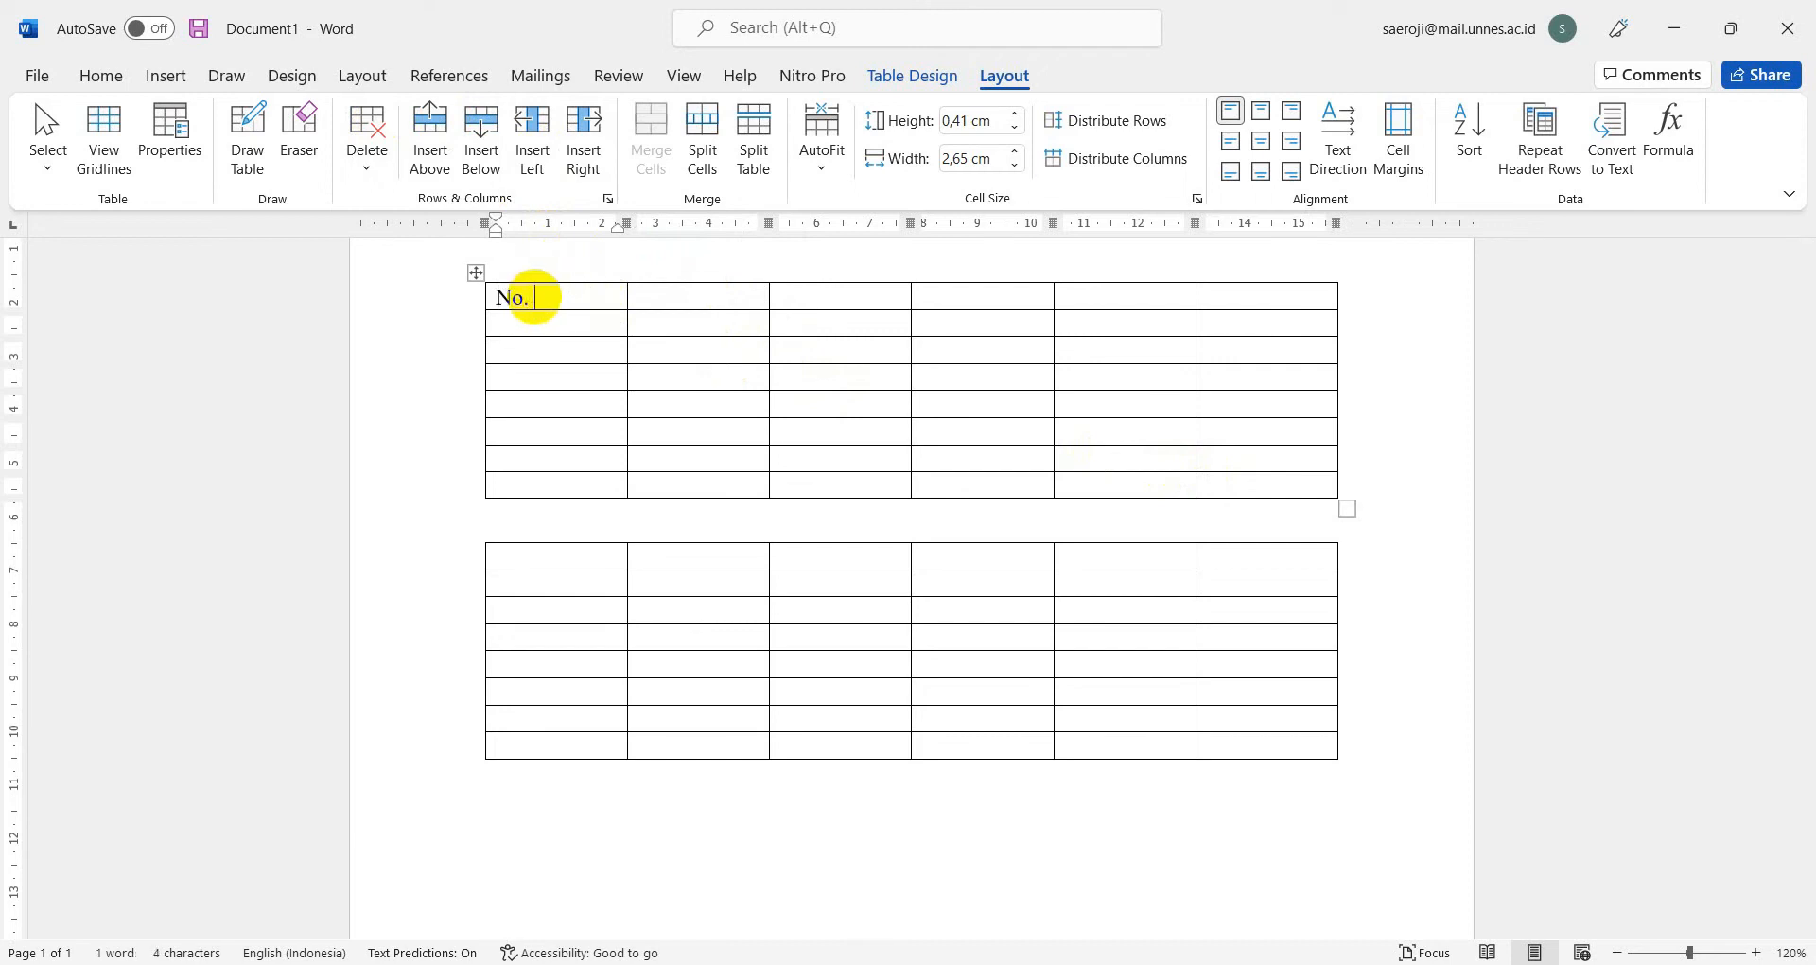
pyautogui.click(661, 302)
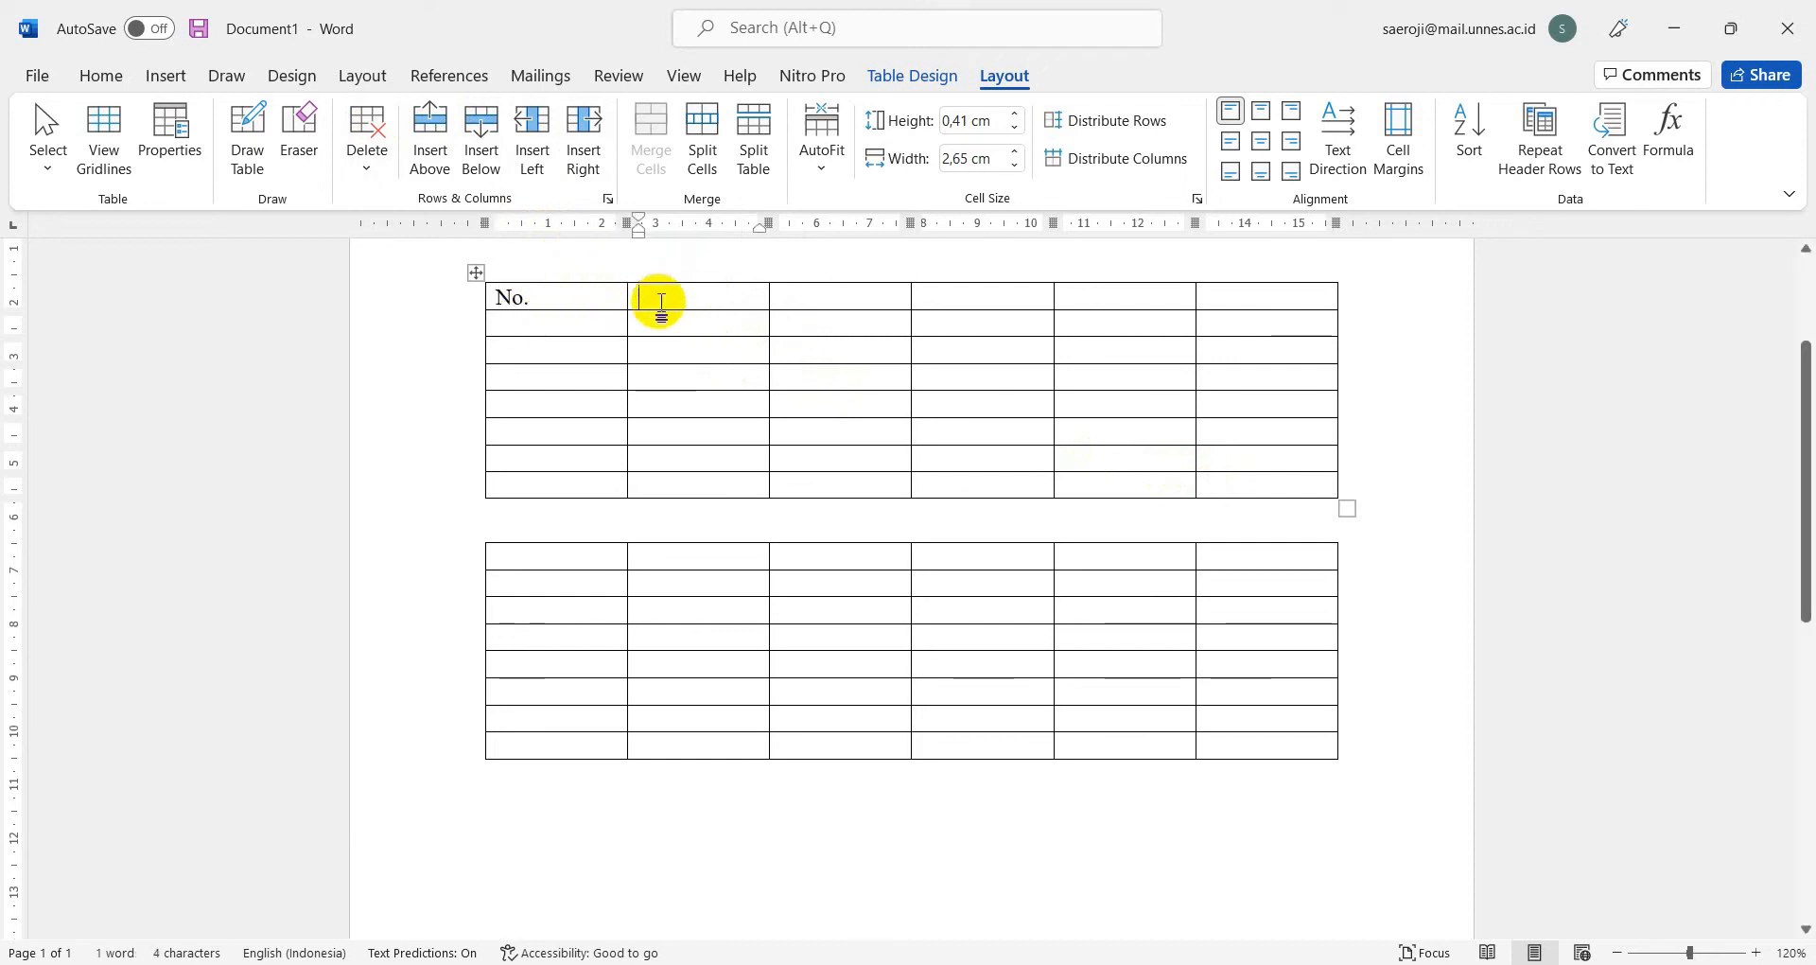
pyautogui.write('Nama')
pyautogui.click(811, 297)
pyautogui.write('HP')
pyautogui.click(960, 293)
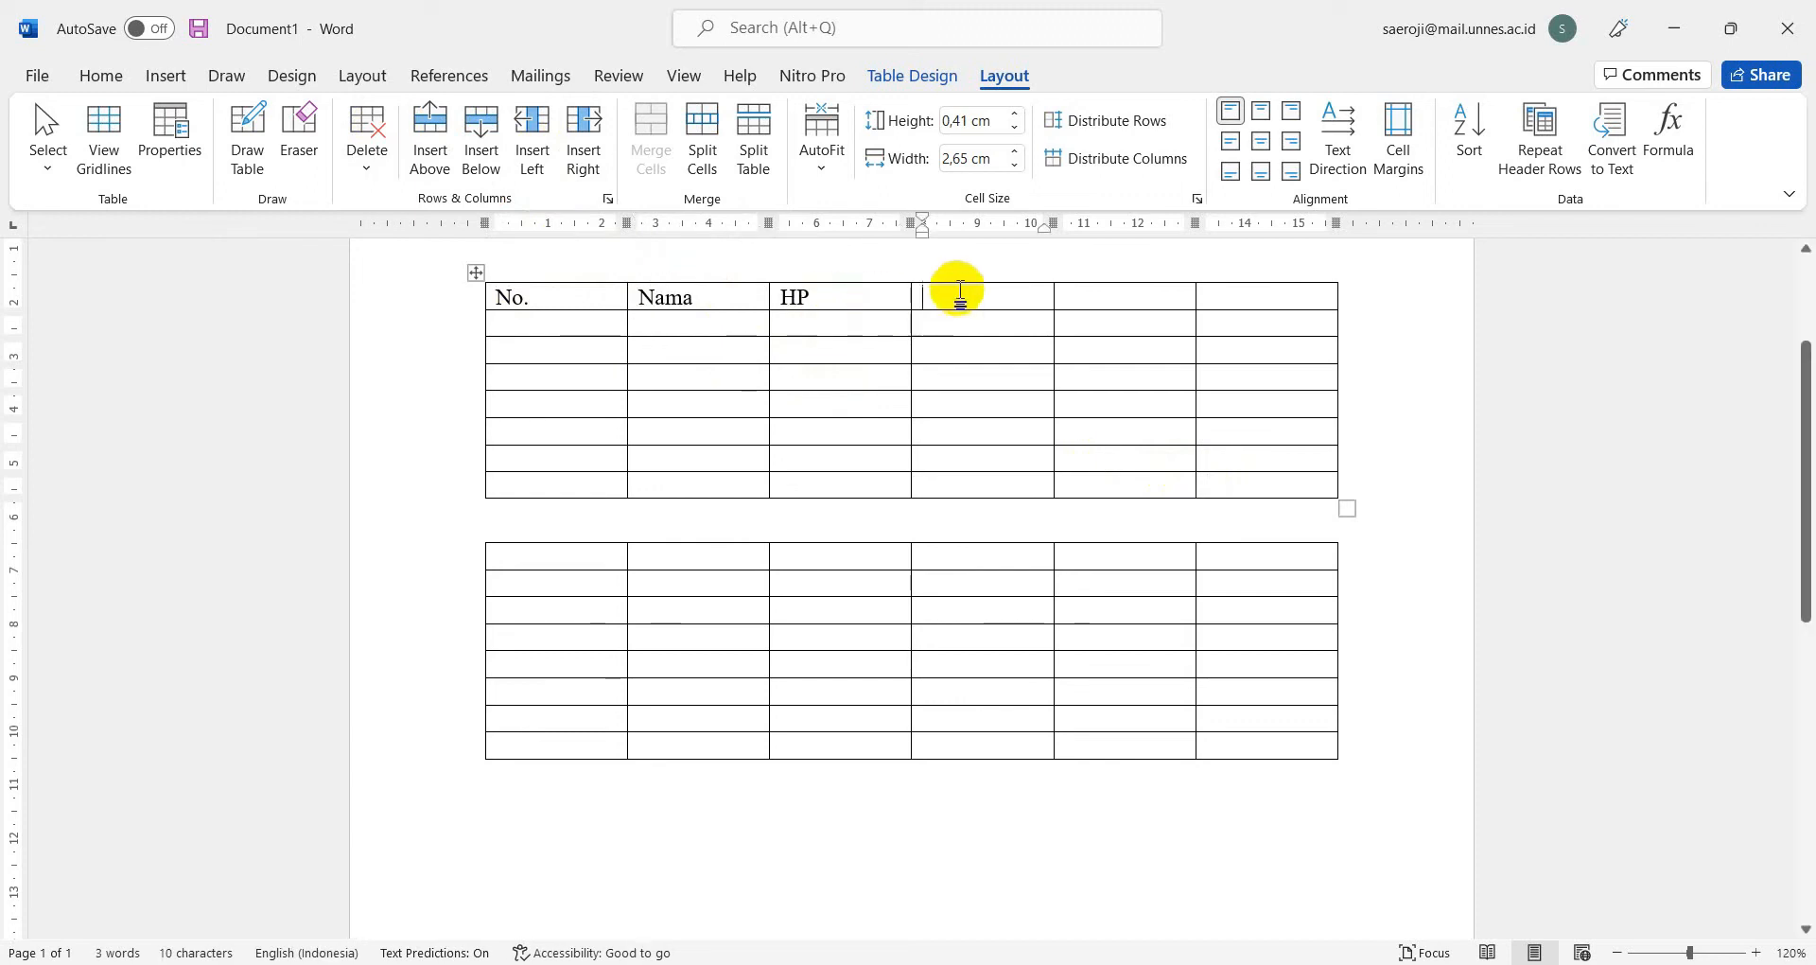
pyautogui.write('alamat')
pyautogui.click(1098, 293)
pyautogui.write('Tanggal lahir')
pyautogui.click(1290, 301)
pyautogui.write('Keterangan')
# Step: Insert an empty row above the heading row of the upper table
pyautogui.scroll(1, 957, 385)
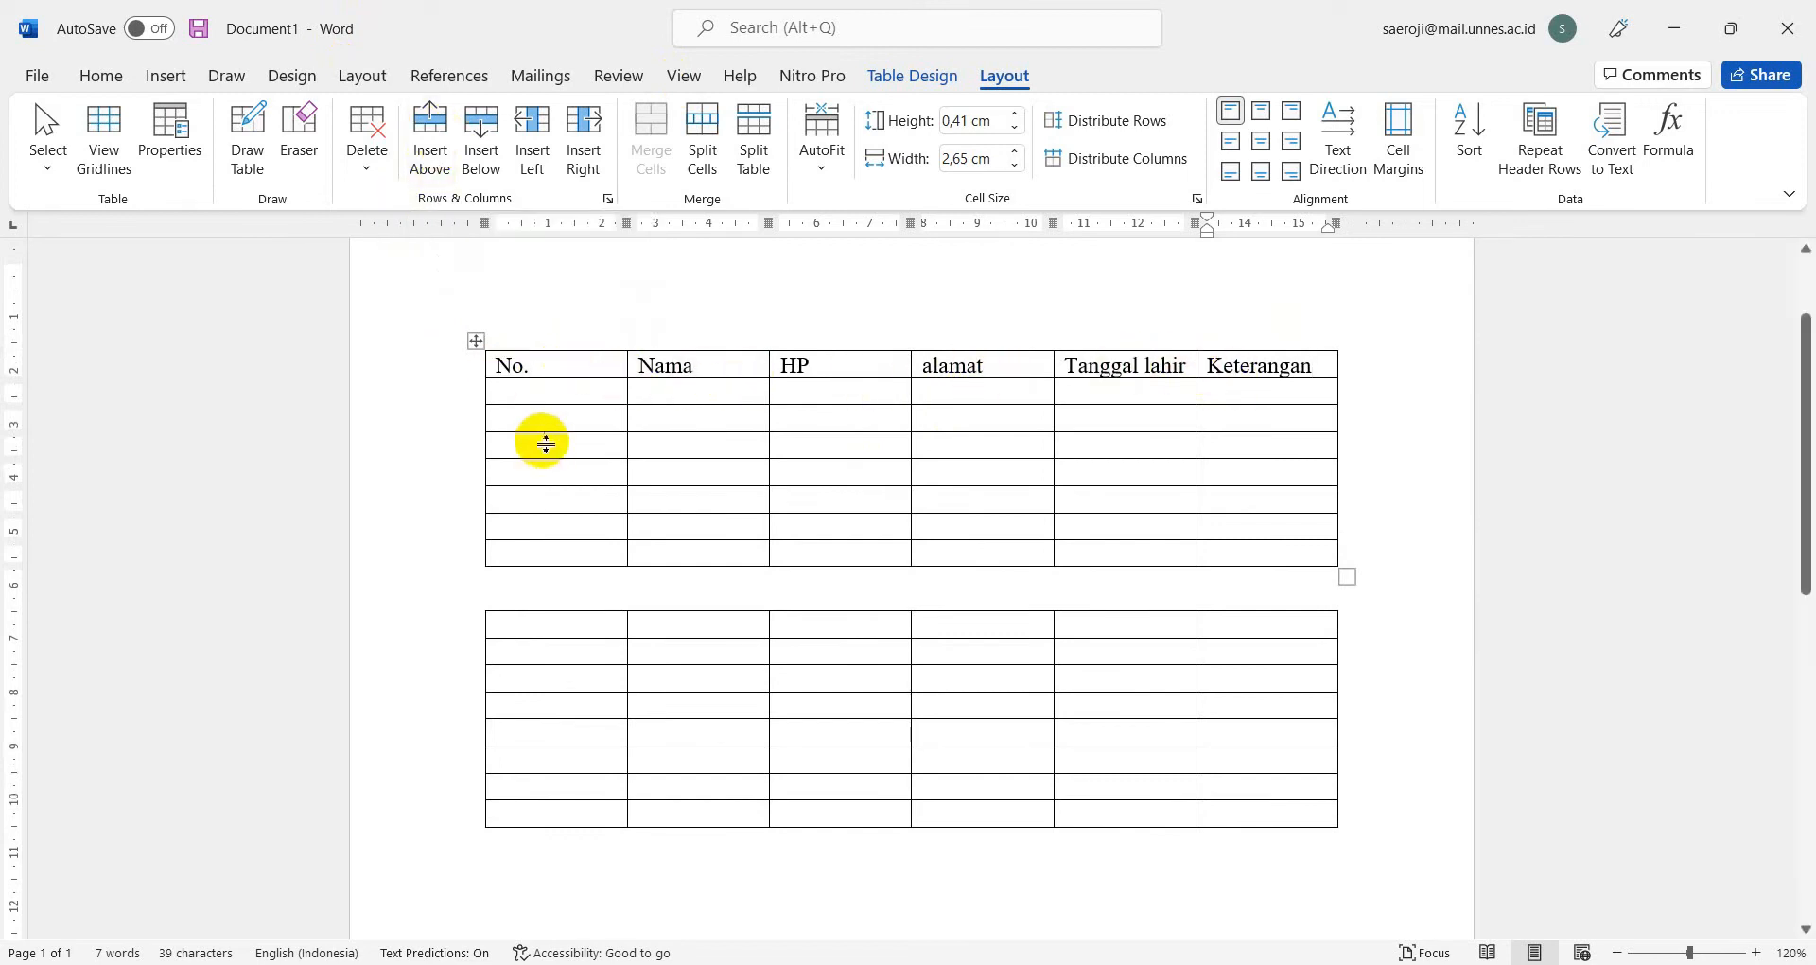
pyautogui.moveTo(540, 386); pyautogui.dragTo(1248, 397)
pyautogui.click(588, 366)
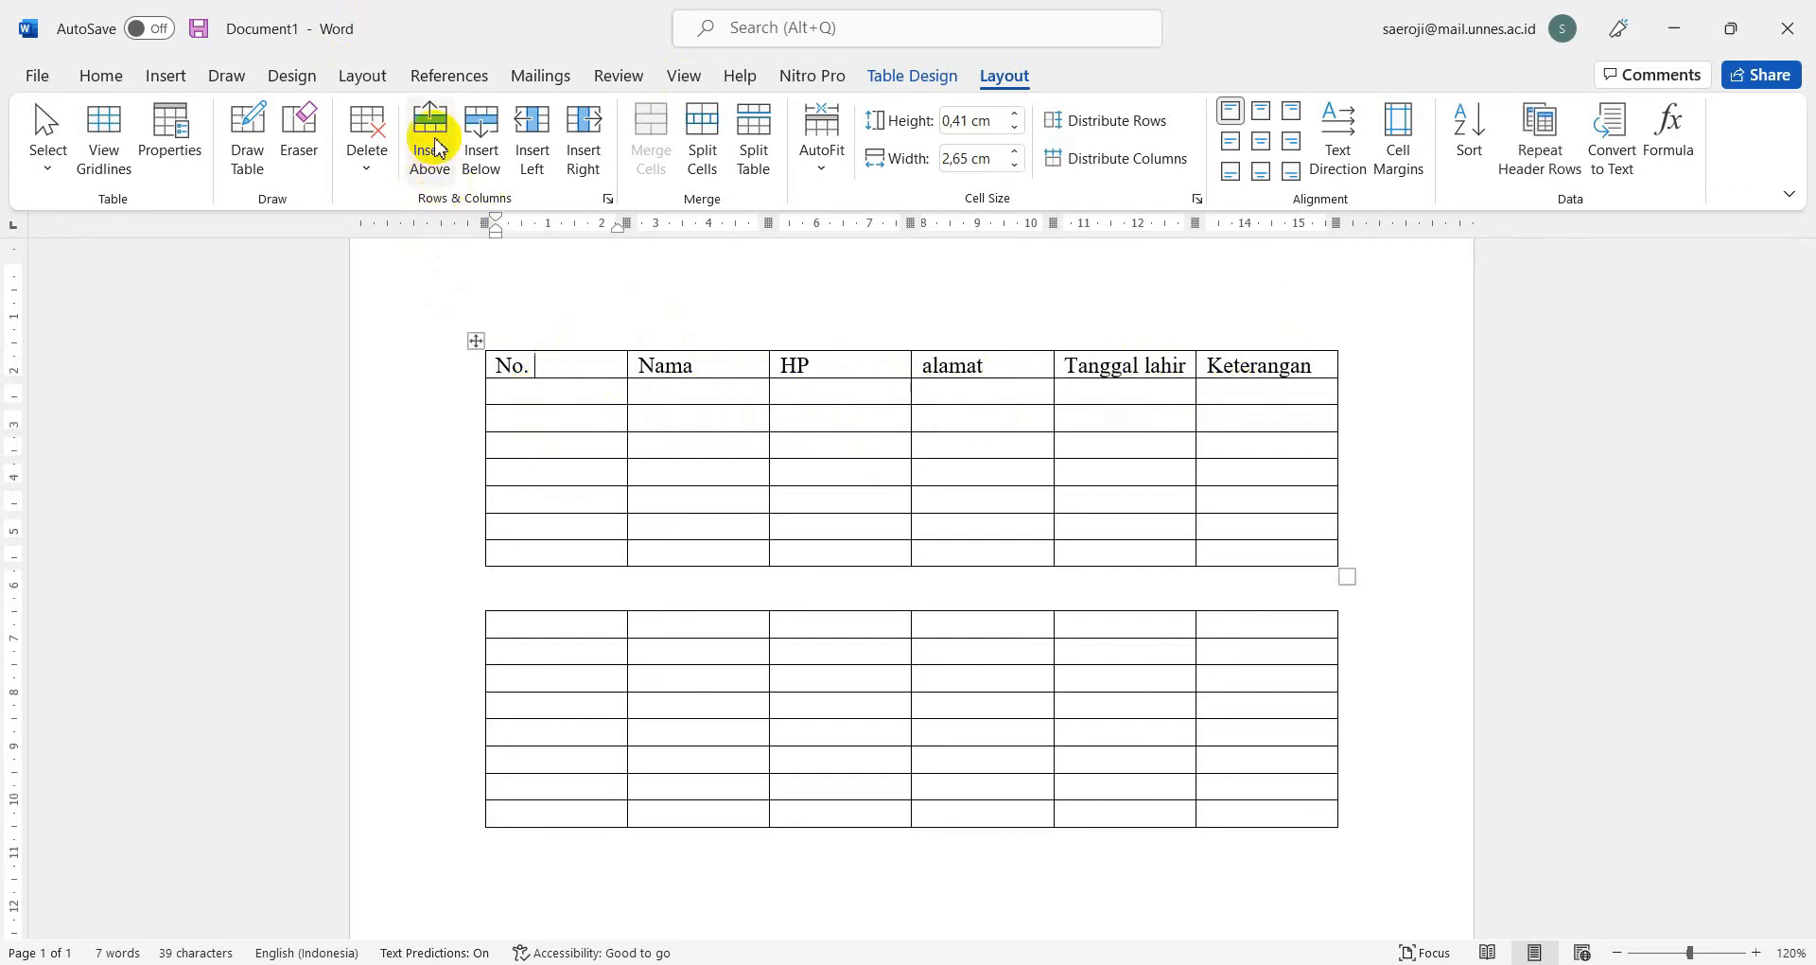
pyautogui.click(433, 137)
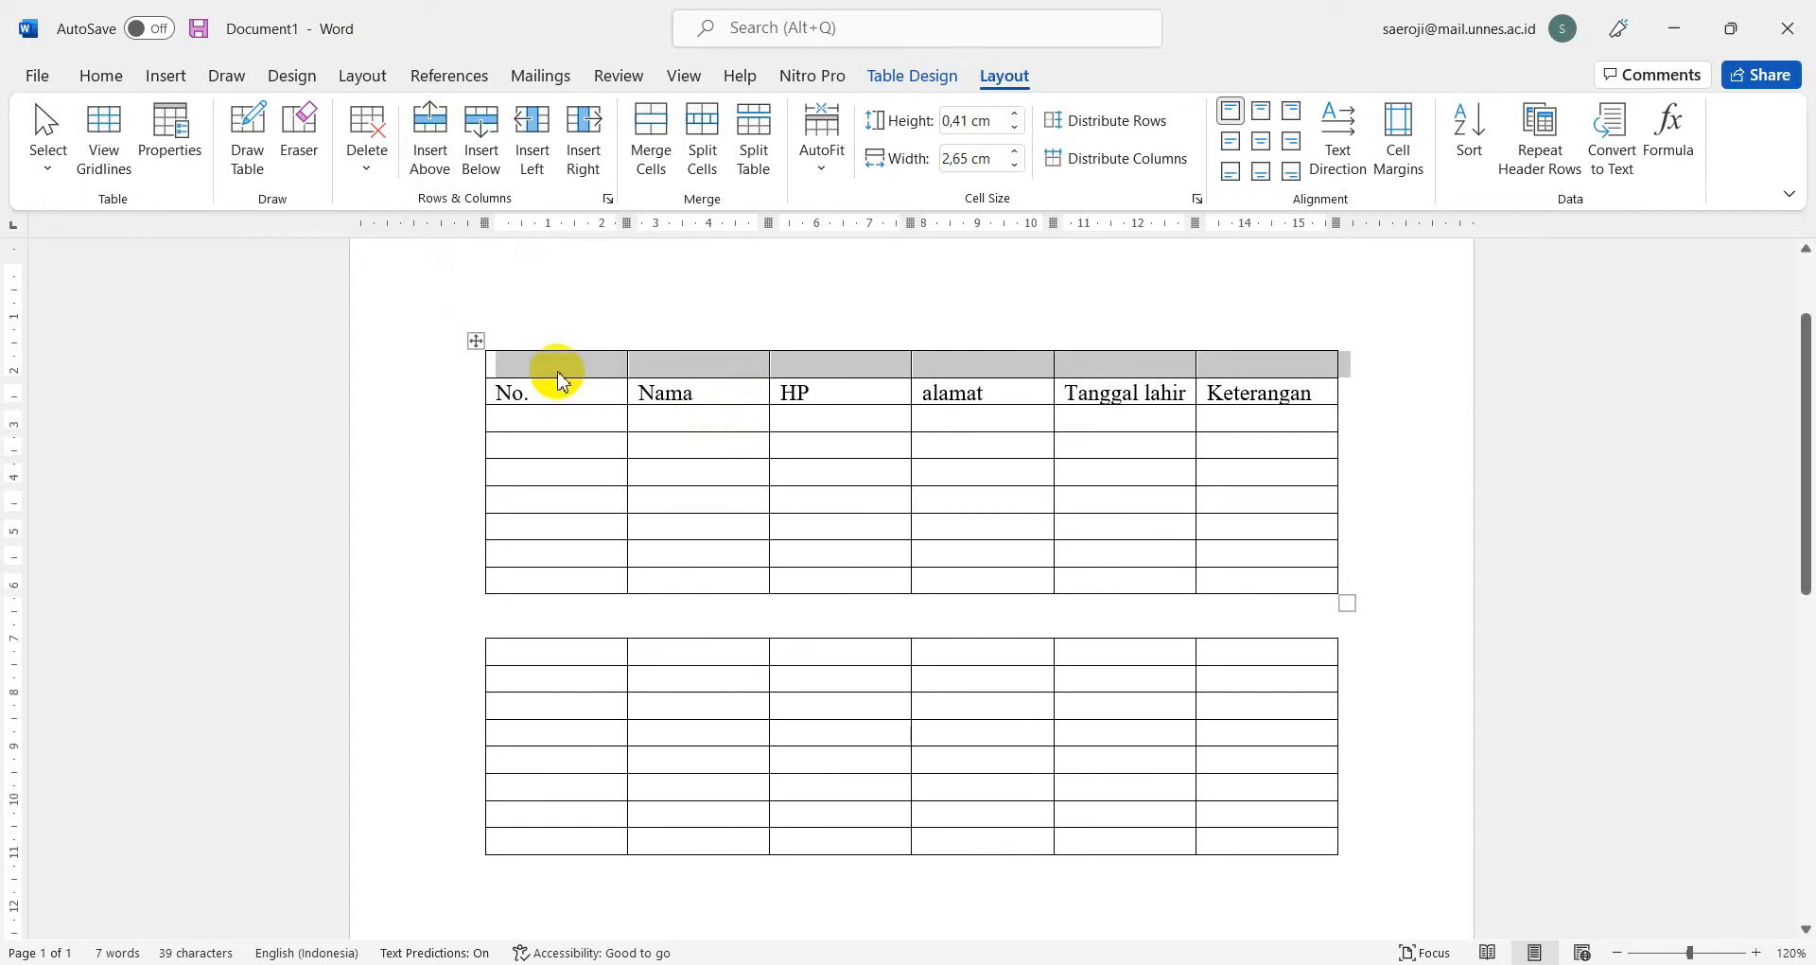
pyautogui.click(1136, 584)
# Step: Number the rows under the No. heading from 1 to 7
pyautogui.click(516, 423)
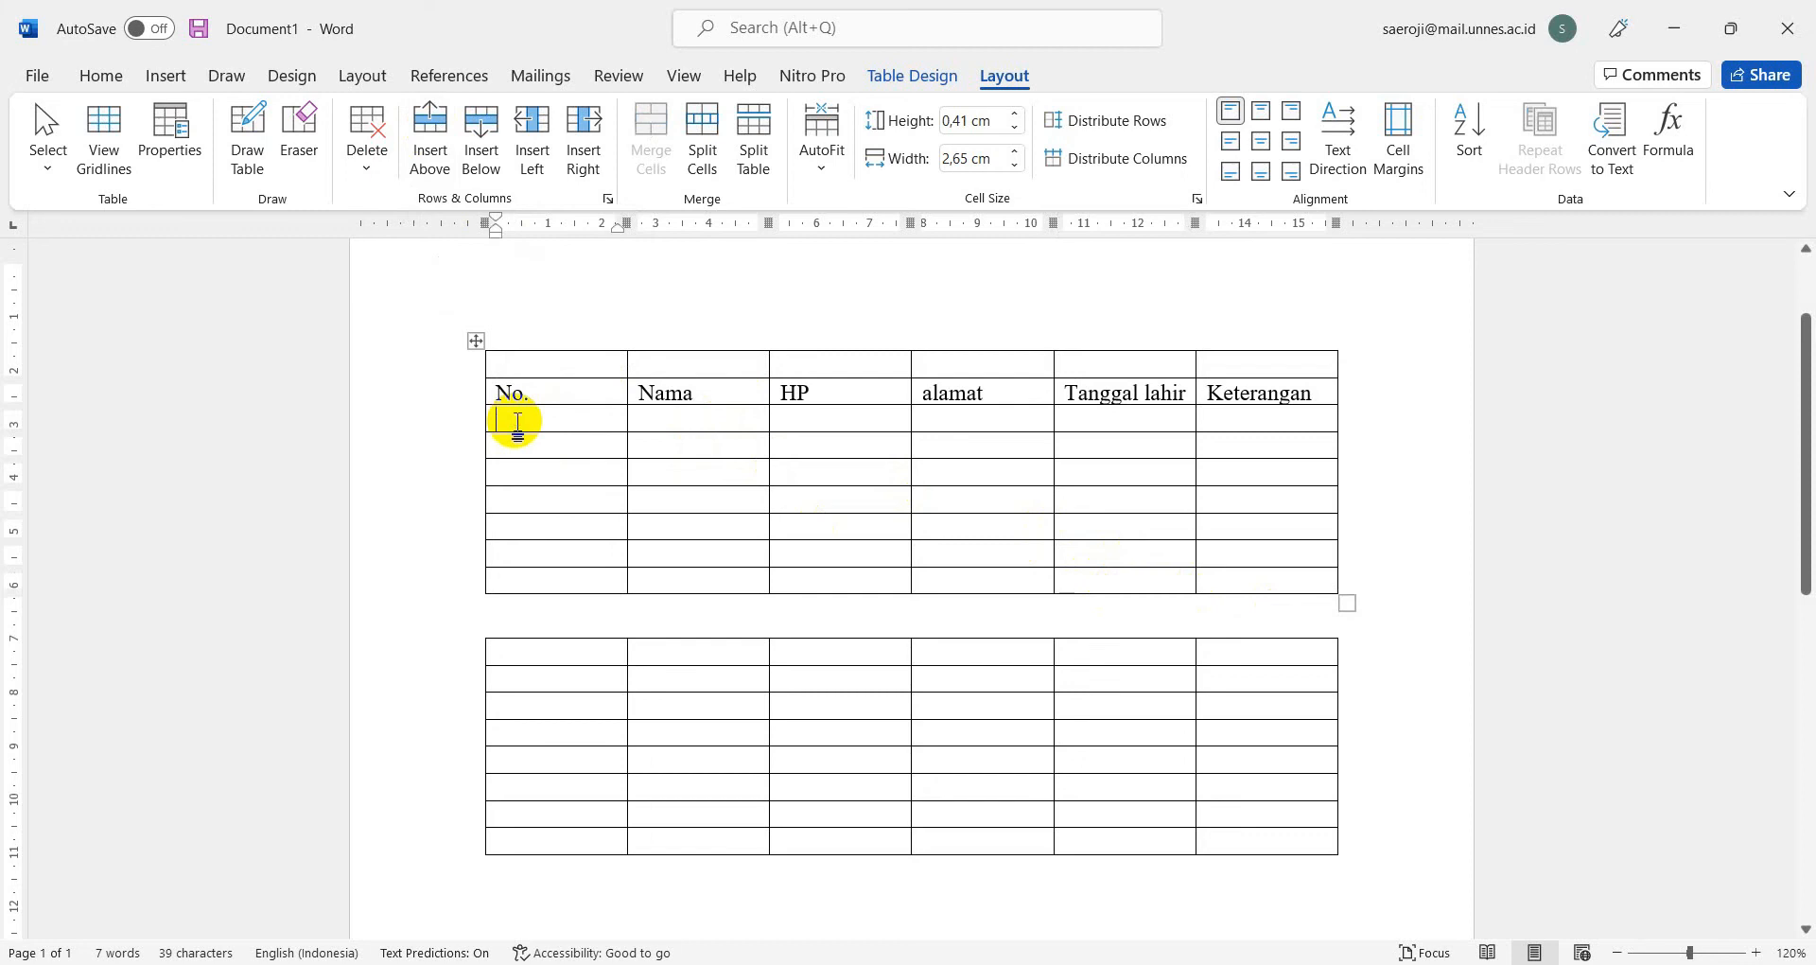
pyautogui.write('1')
pyautogui.press('Down')
pyautogui.write('2')
pyautogui.press('Down')
pyautogui.write('3')
pyautogui.press('Down')
pyautogui.write('4')
pyautogui.press('Down')
pyautogui.write('5')
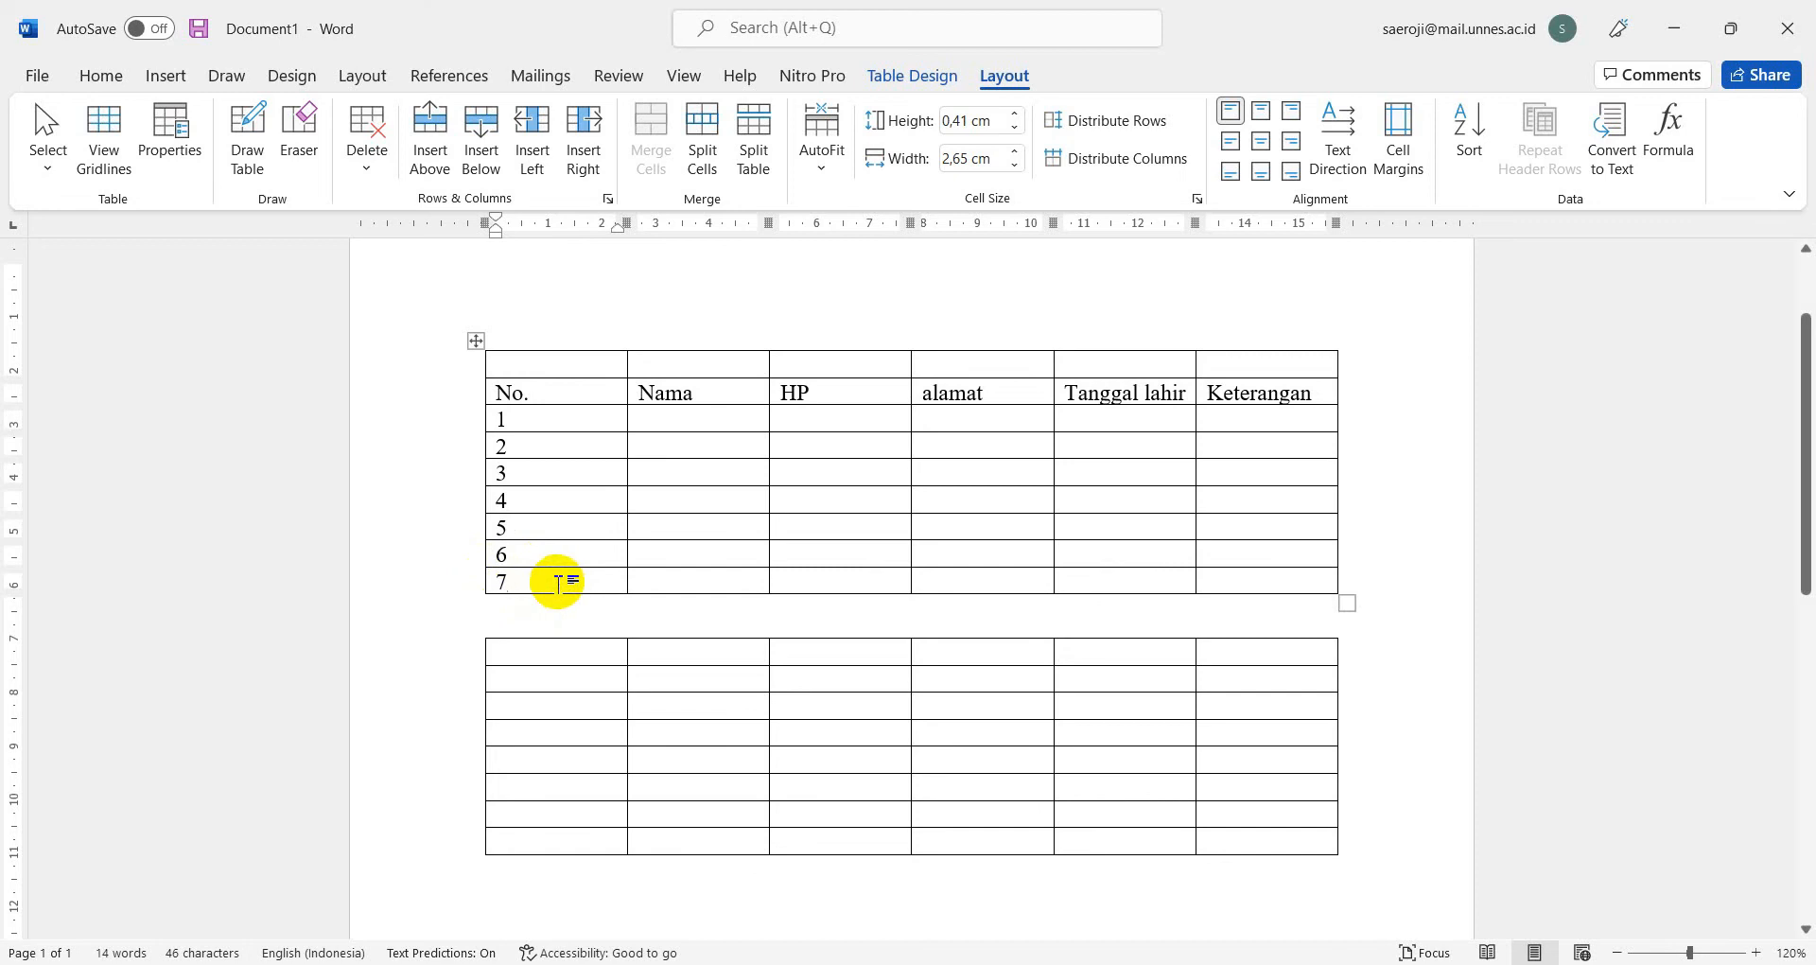
# Step: Insert three empty rows below row 7 of the upper table
pyautogui.click(1159, 591)
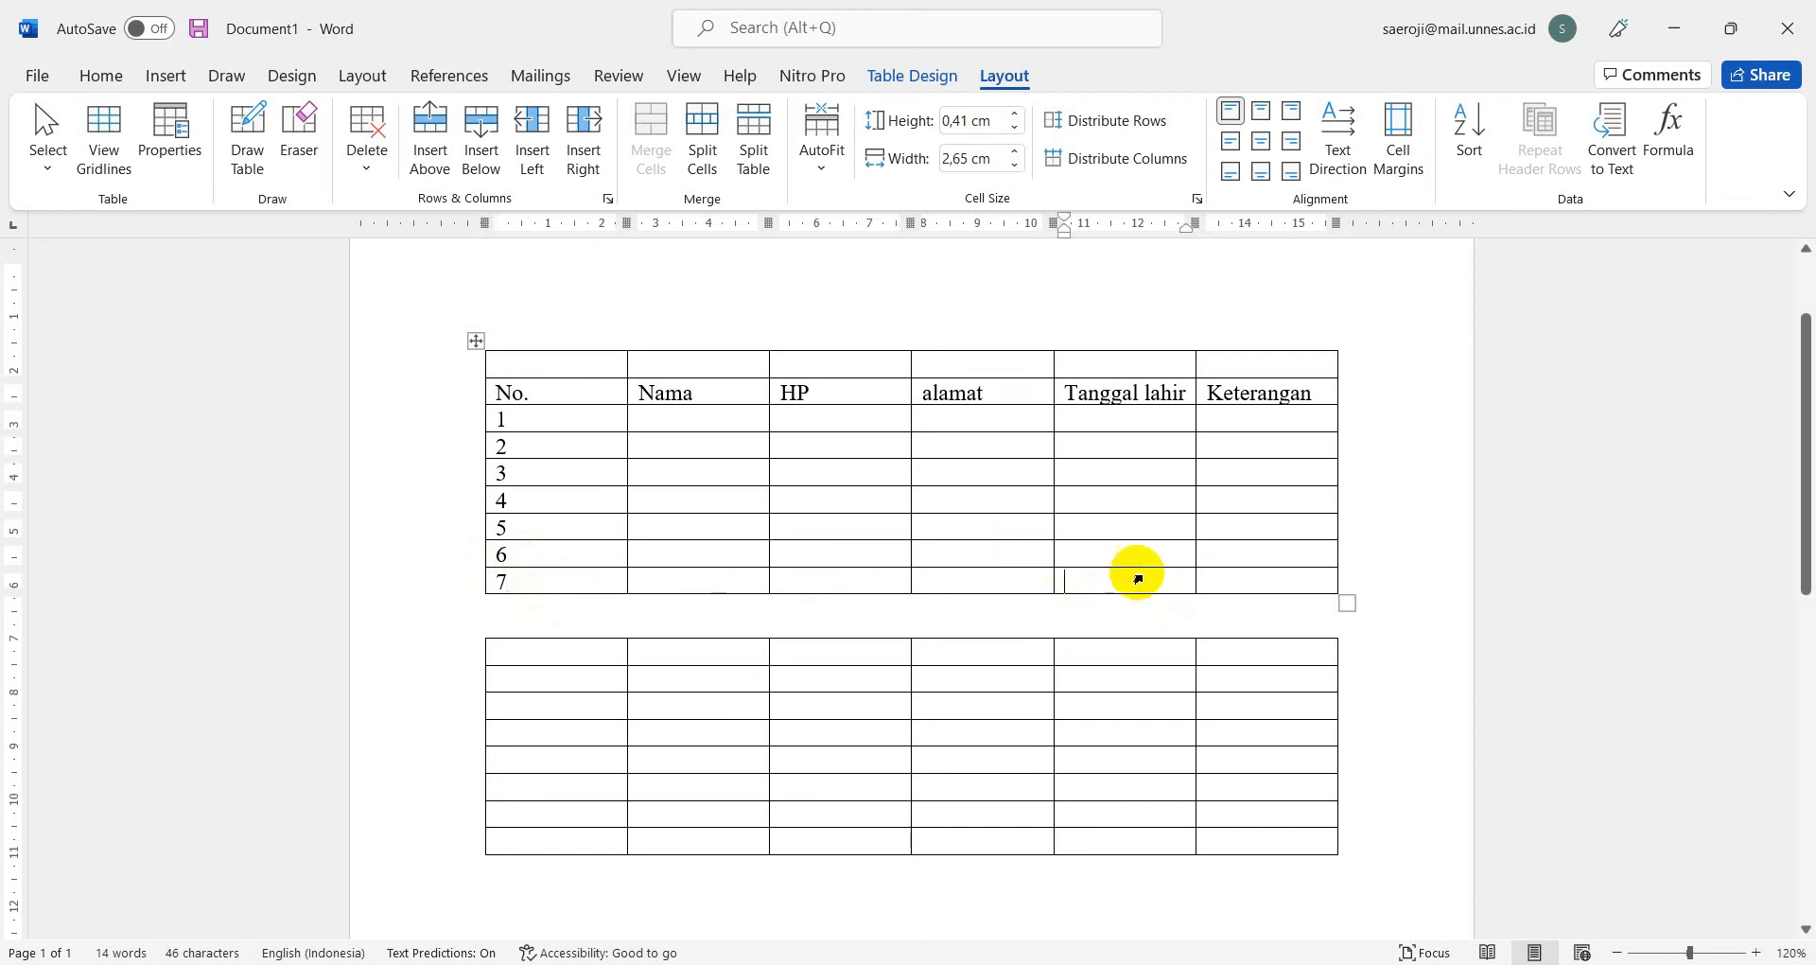
pyautogui.click(485, 142)
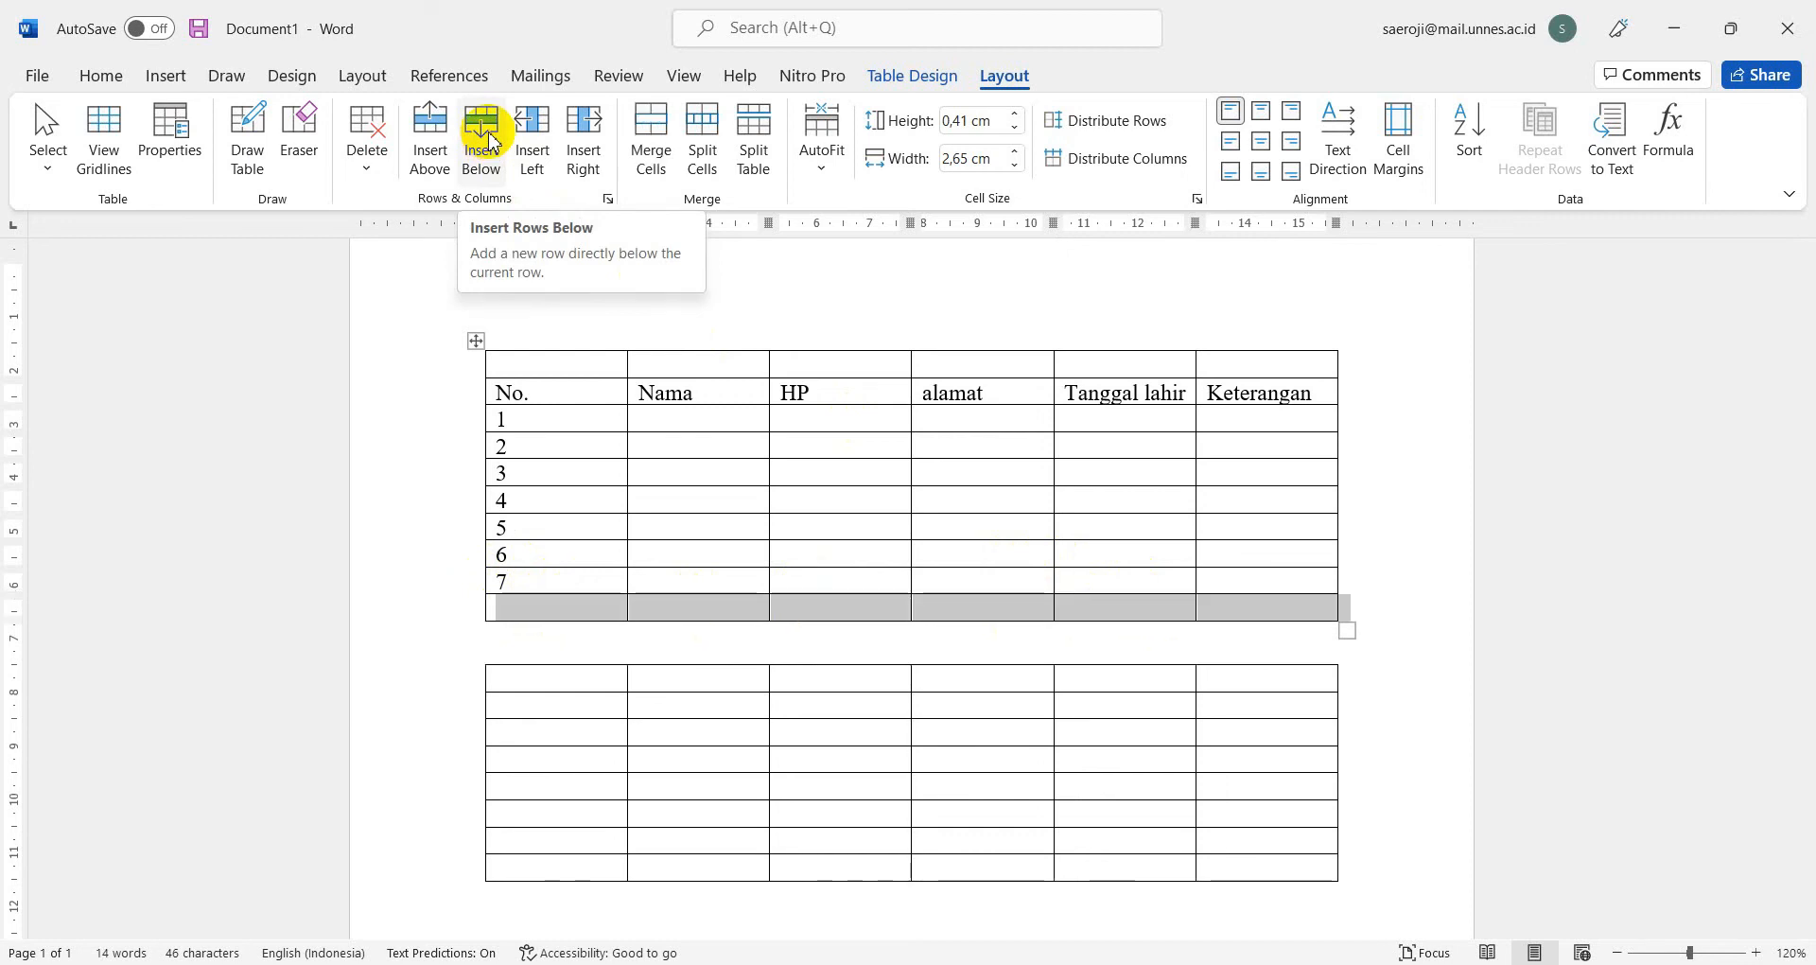
pyautogui.click(489, 141)
pyautogui.click(489, 142)
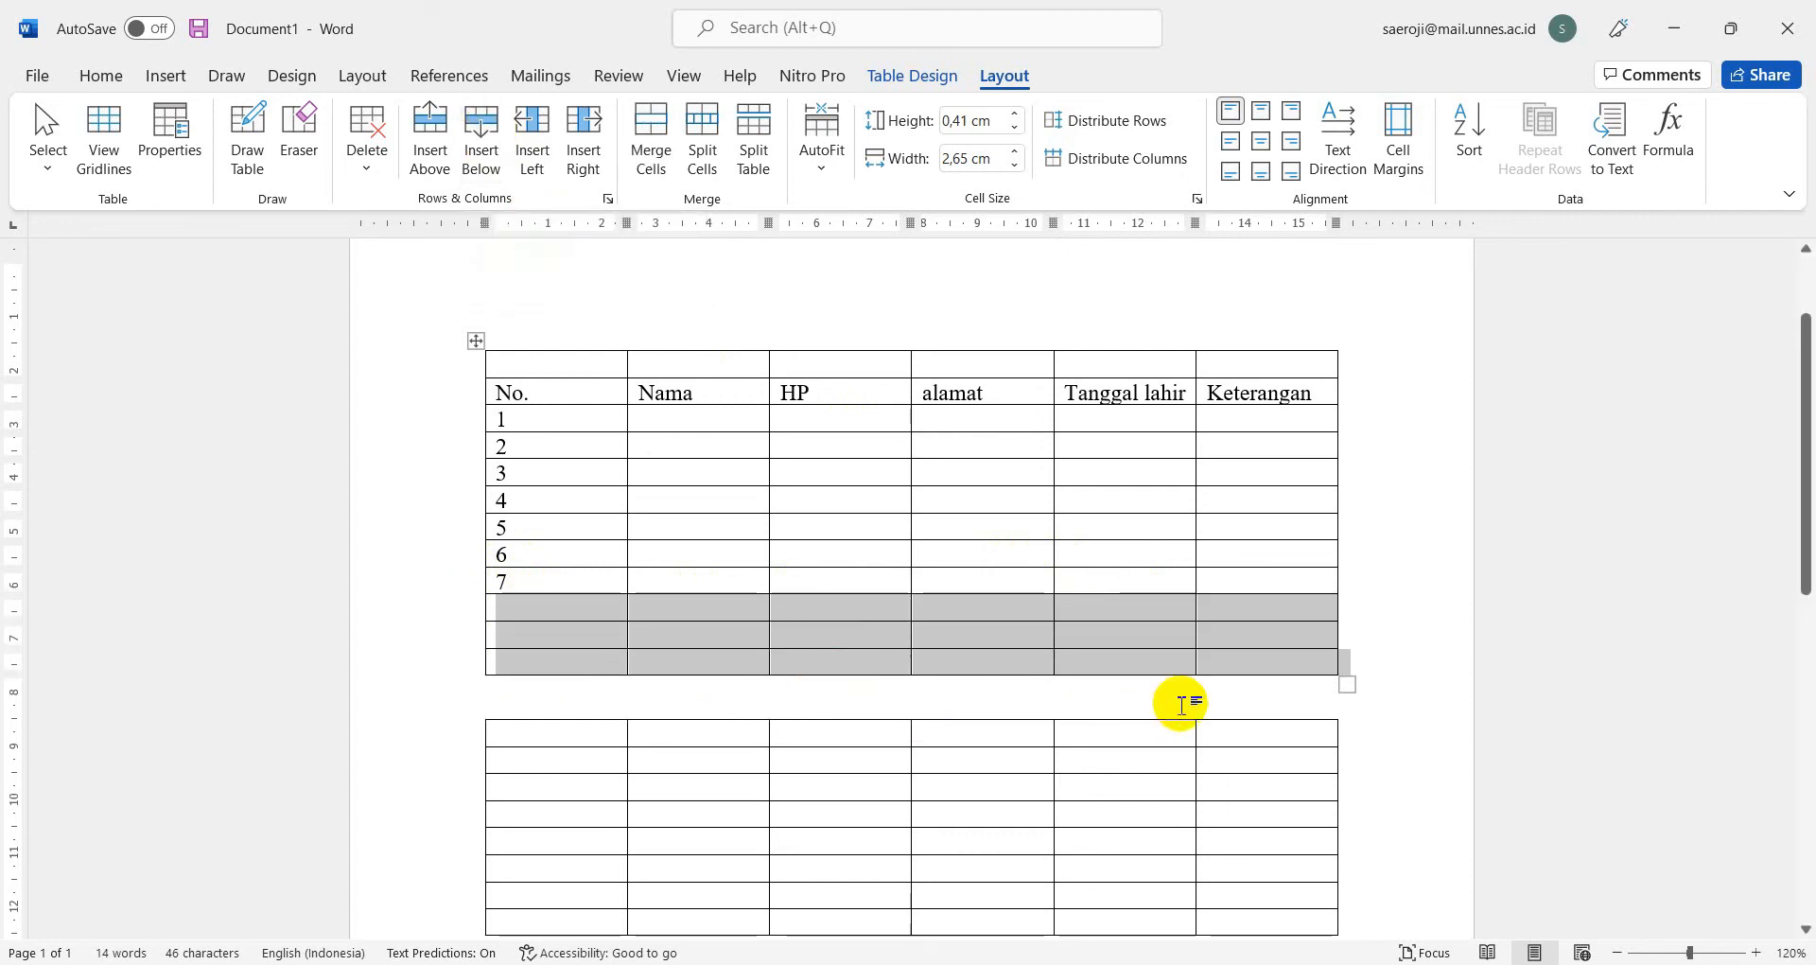
pyautogui.click(1178, 698)
# Step: Insert an empty column before the No. column and another after the Keterangan column
pyautogui.click(1264, 441)
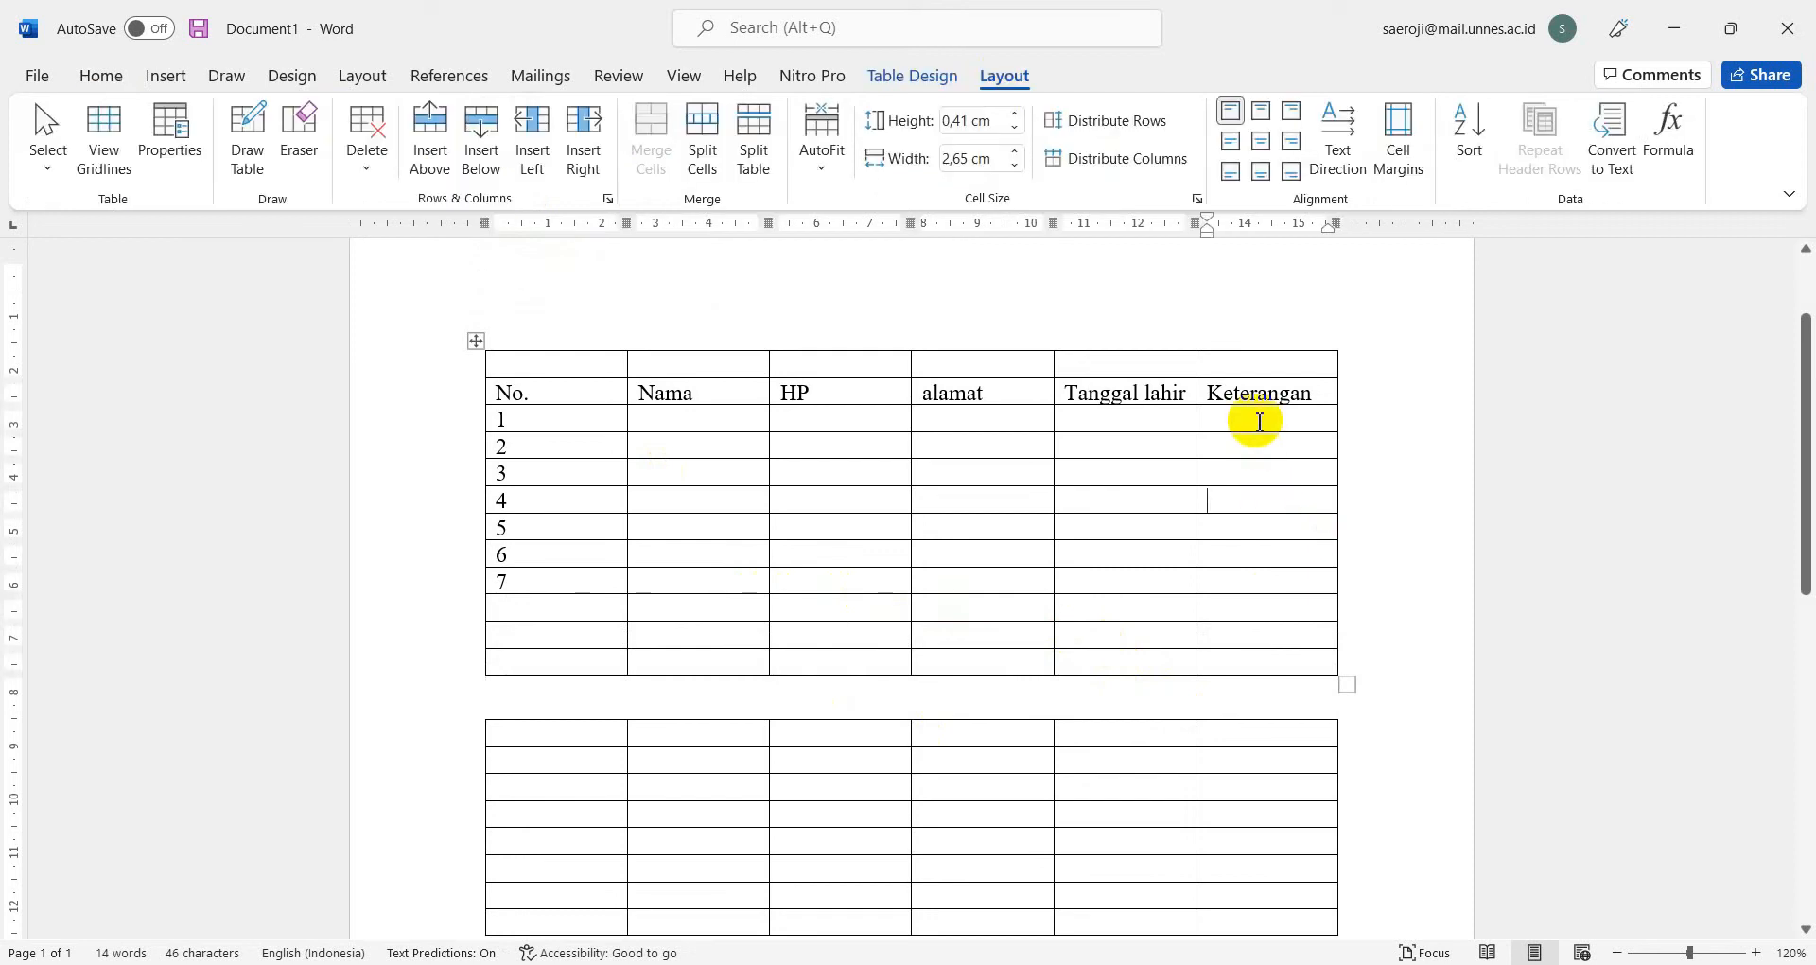
pyautogui.click(555, 417)
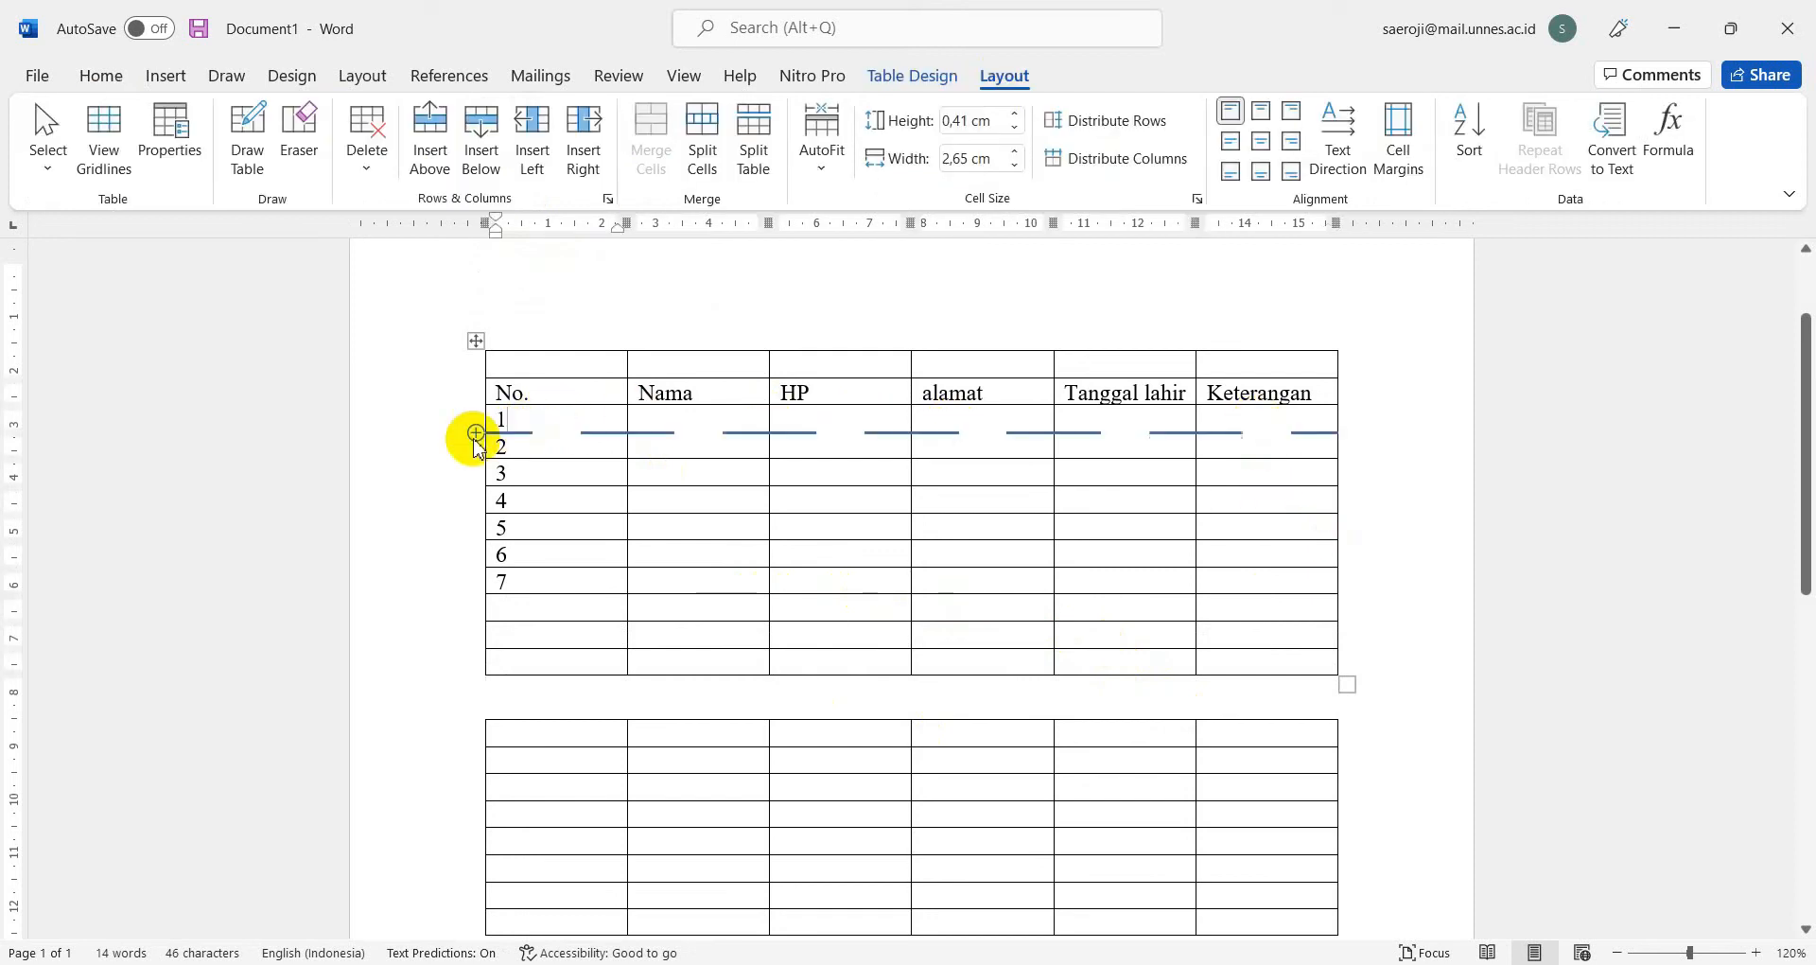
pyautogui.click(533, 137)
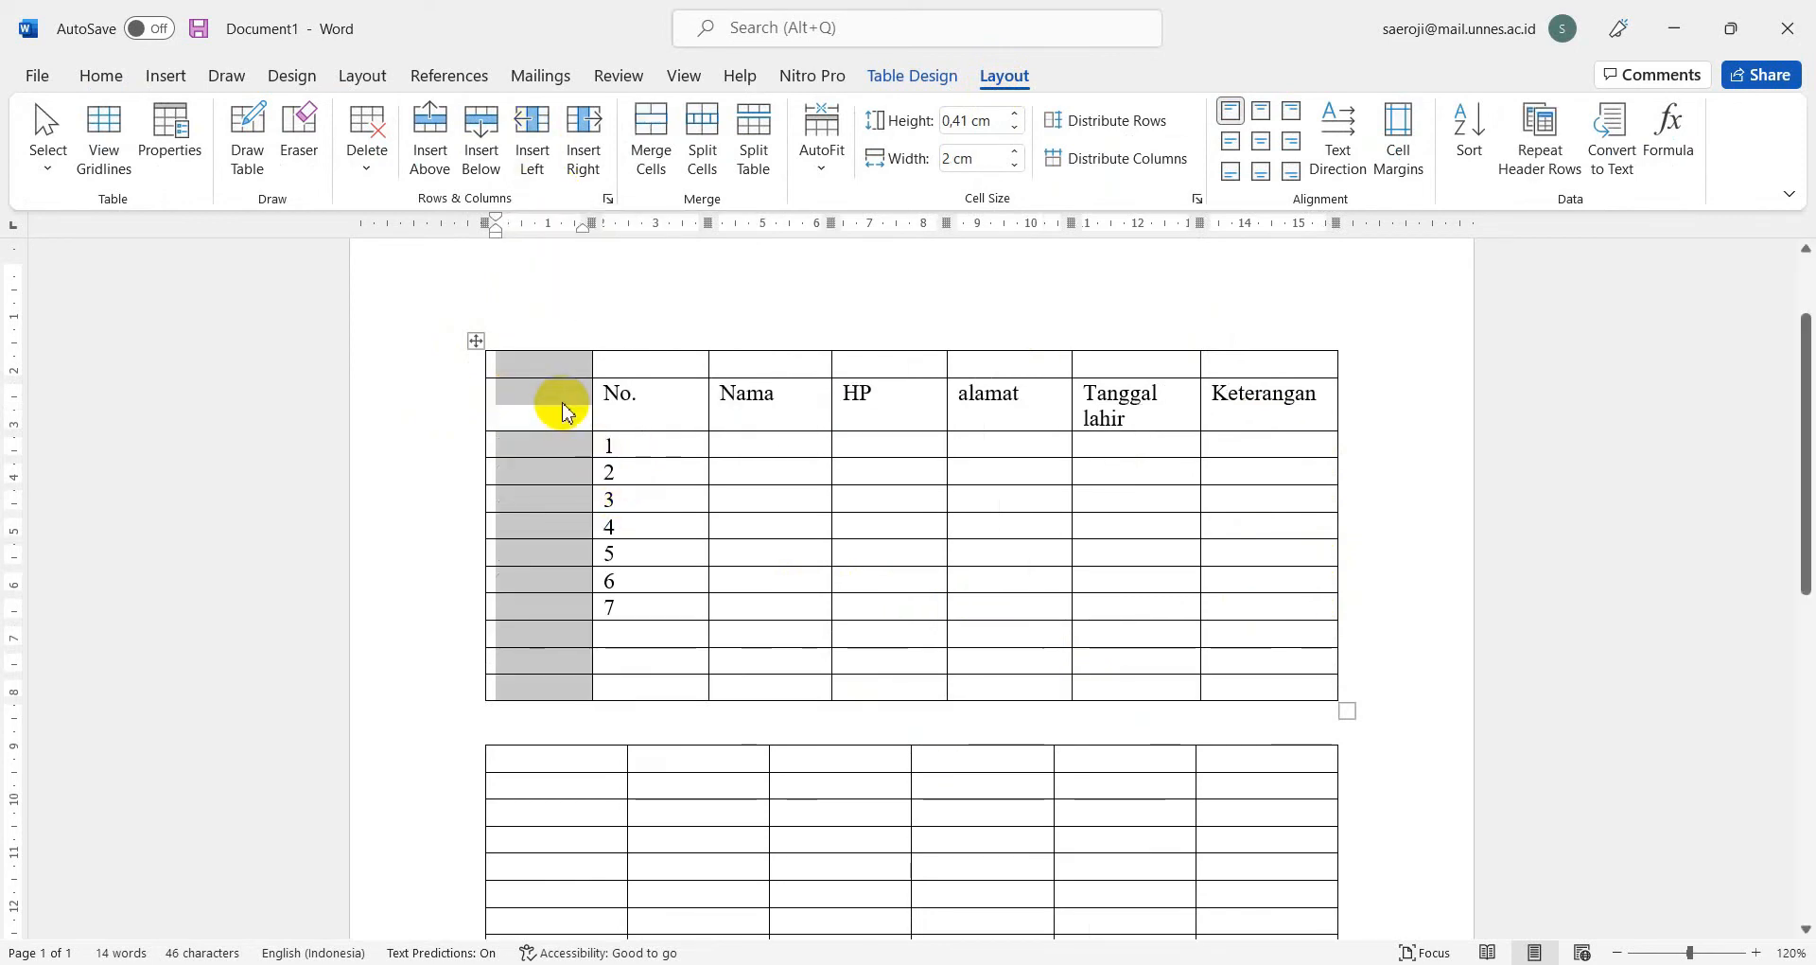
pyautogui.click(610, 360)
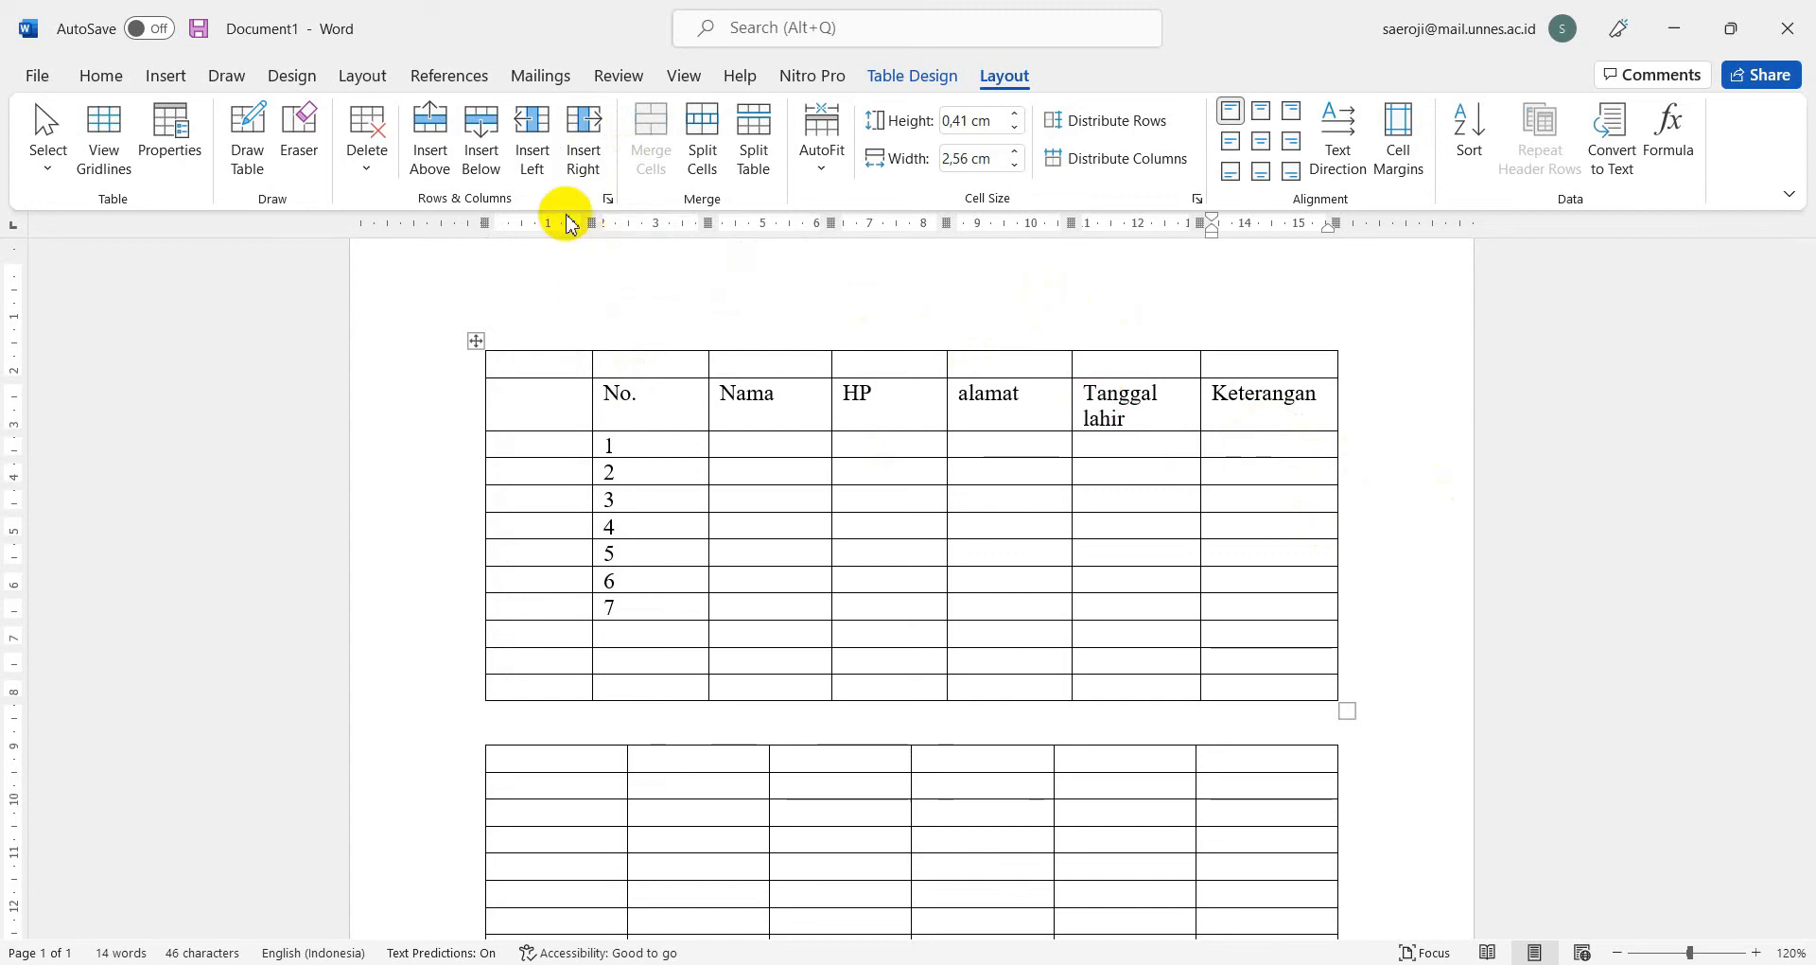
pyautogui.click(581, 133)
pyautogui.click(1173, 475)
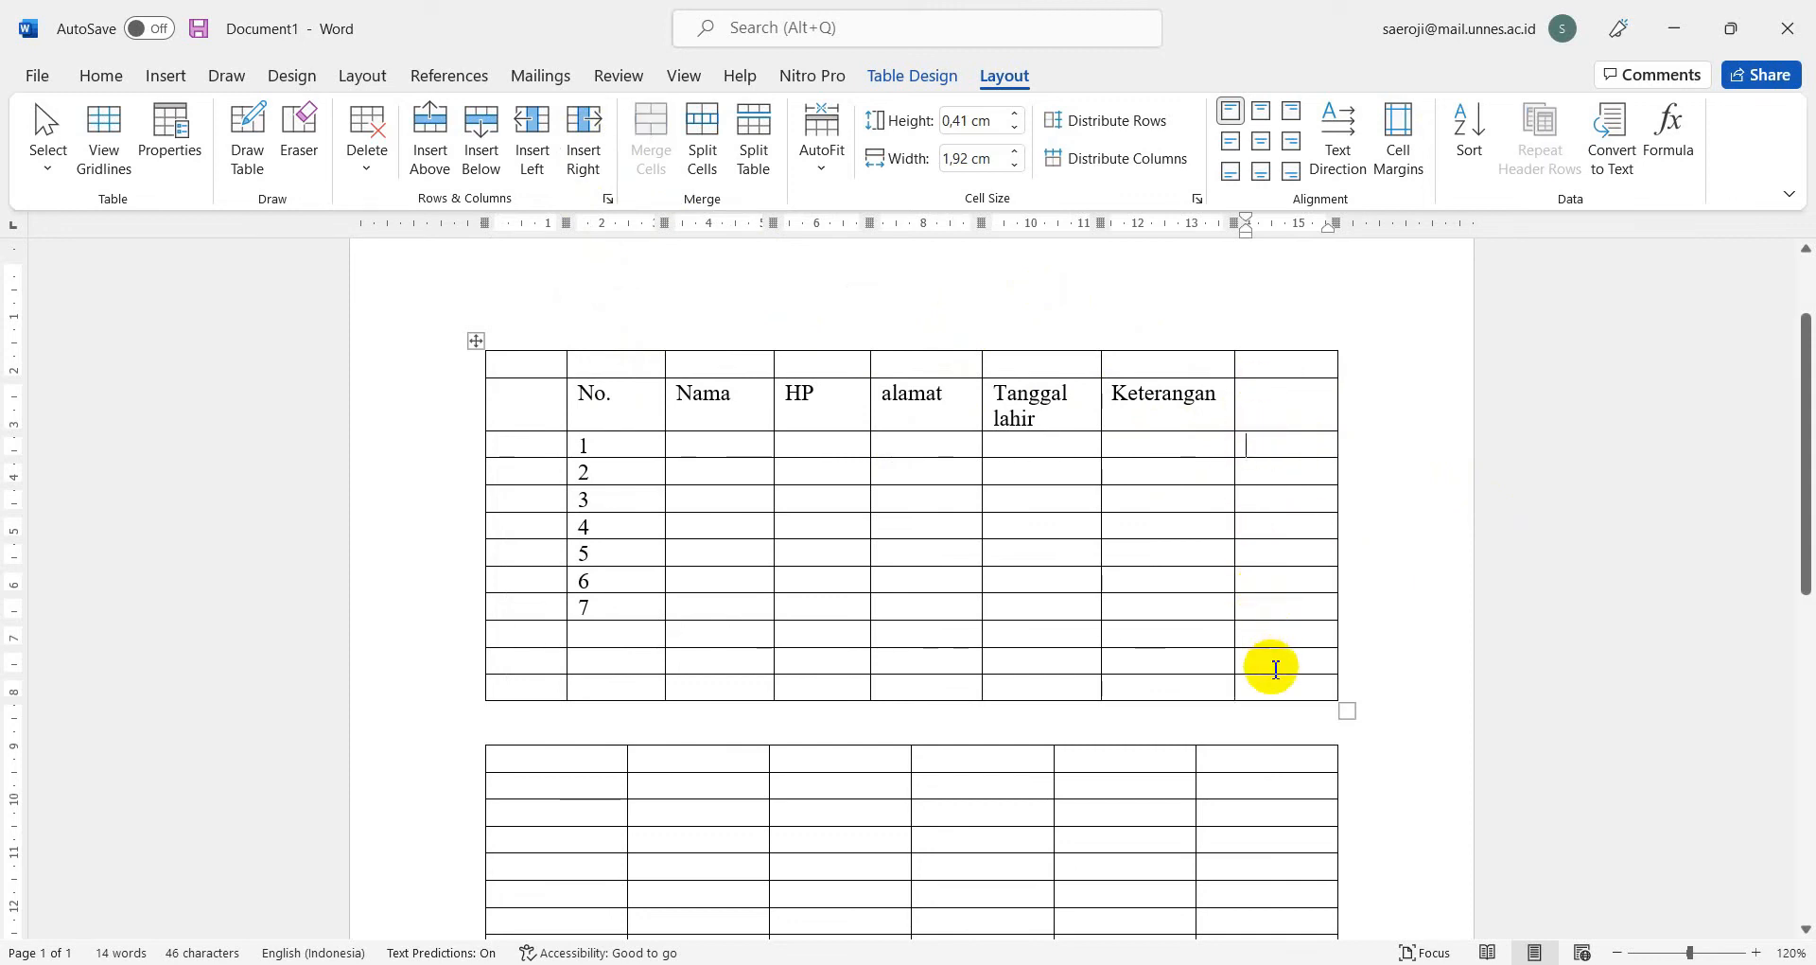
# Step: Merge the Keterangan heading cell with the empty cell above it in the upper table
pyautogui.hotkey('alt', 'Tab')
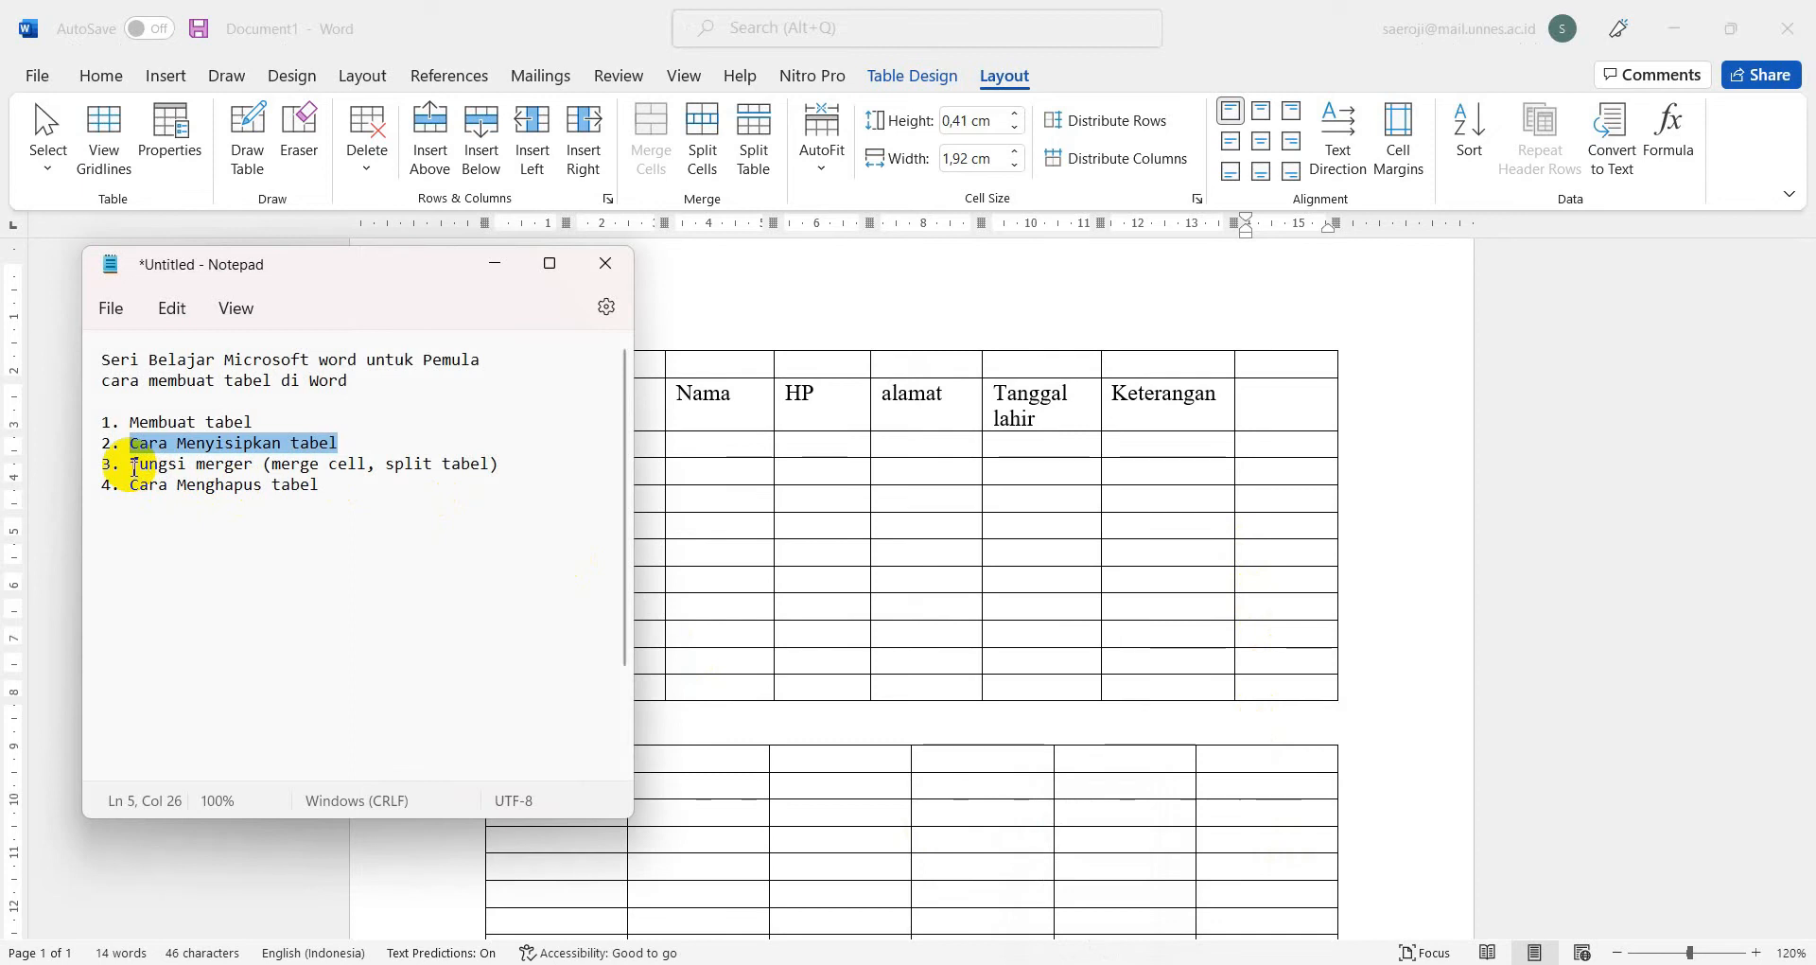
pyautogui.click(1152, 451)
pyautogui.click(1145, 419)
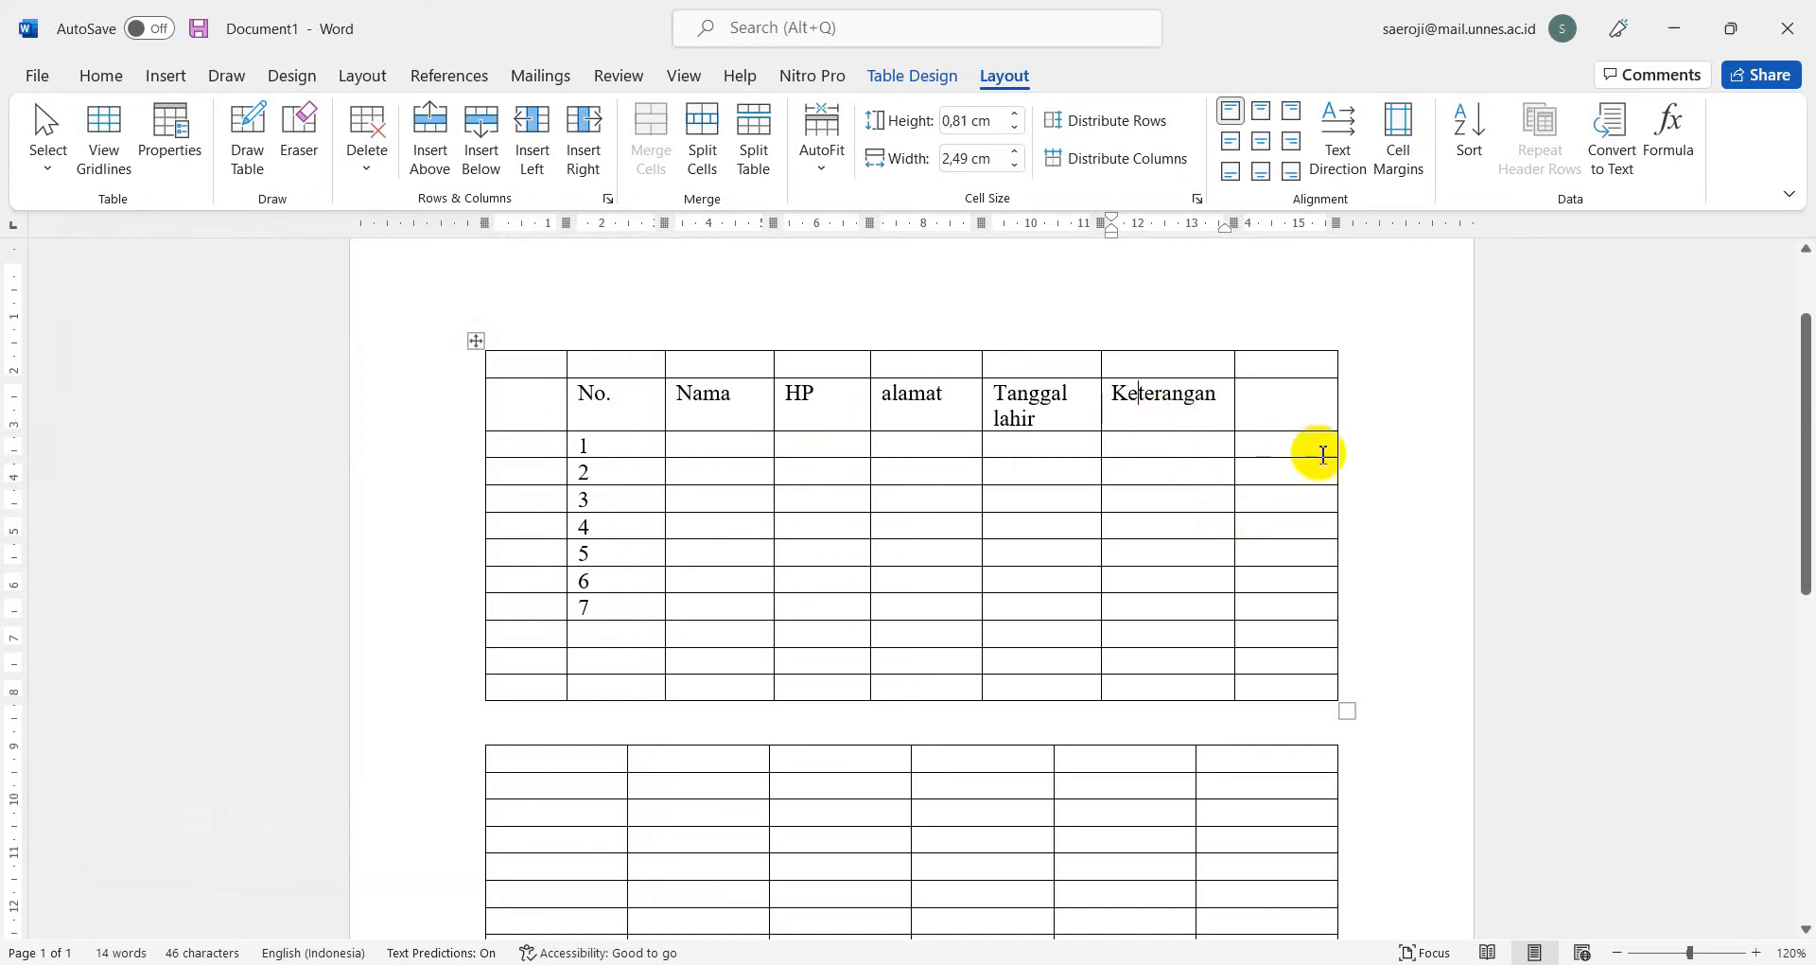
pyautogui.click(1130, 399)
pyautogui.moveTo(1131, 399); pyautogui.dragTo(1116, 361)
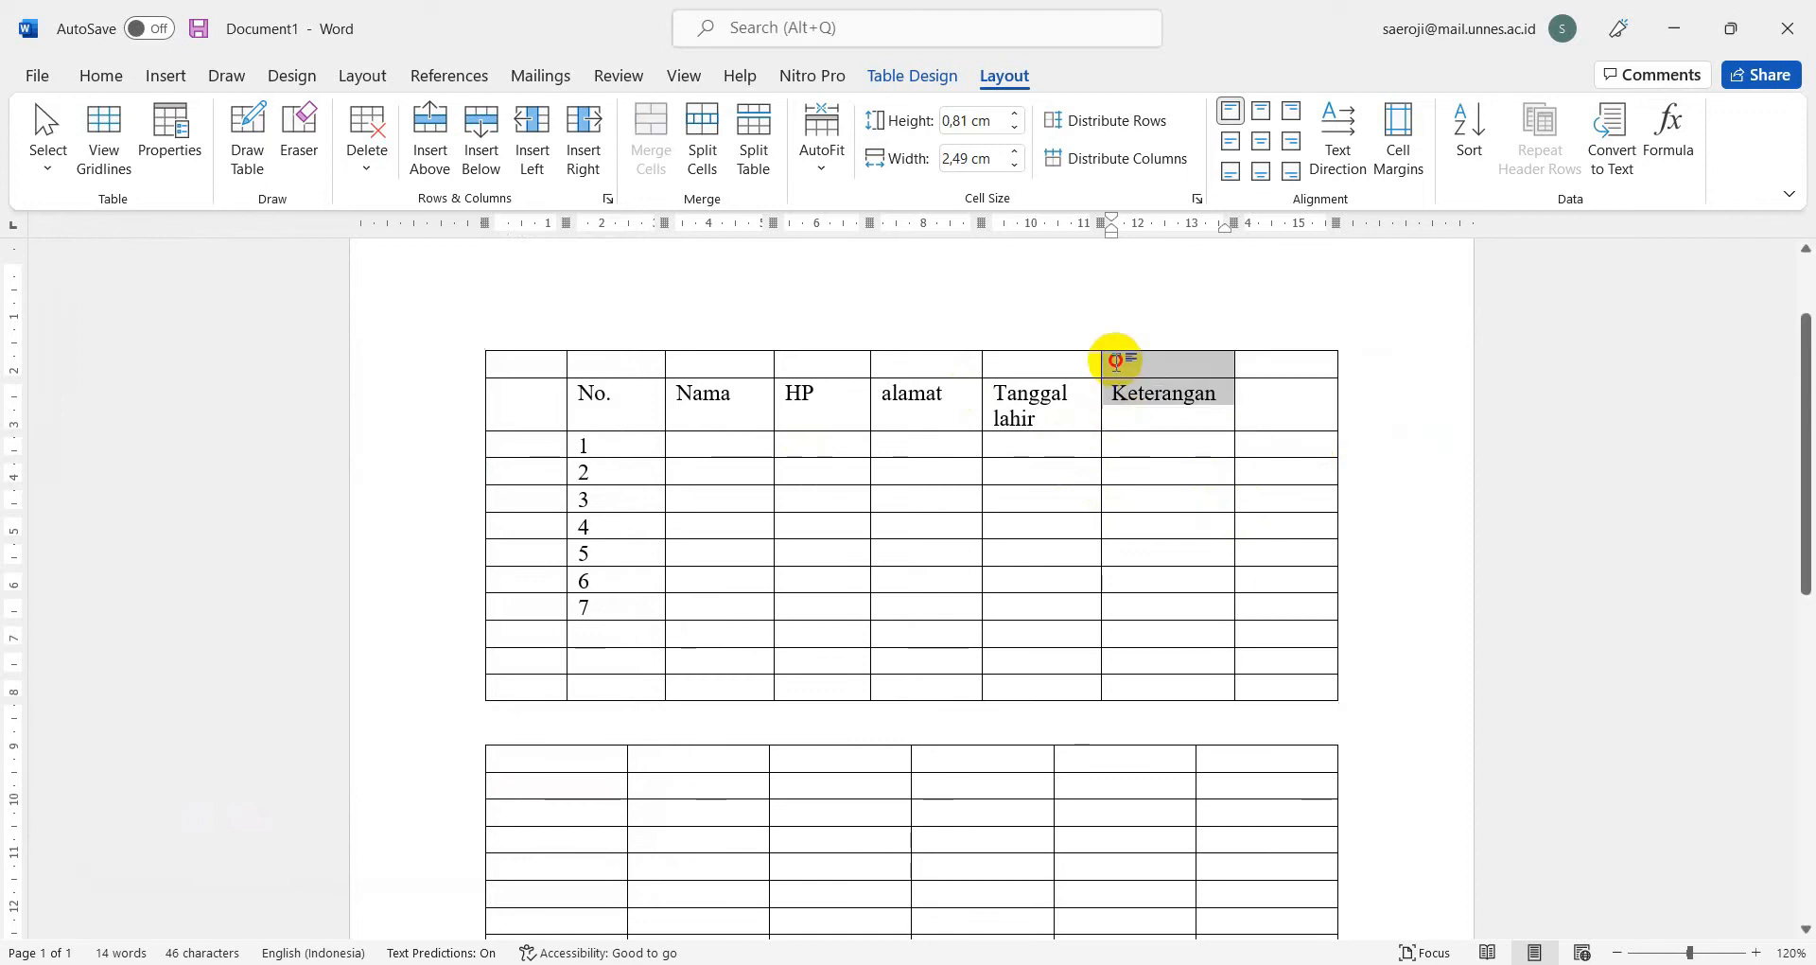
pyautogui.click(1105, 426)
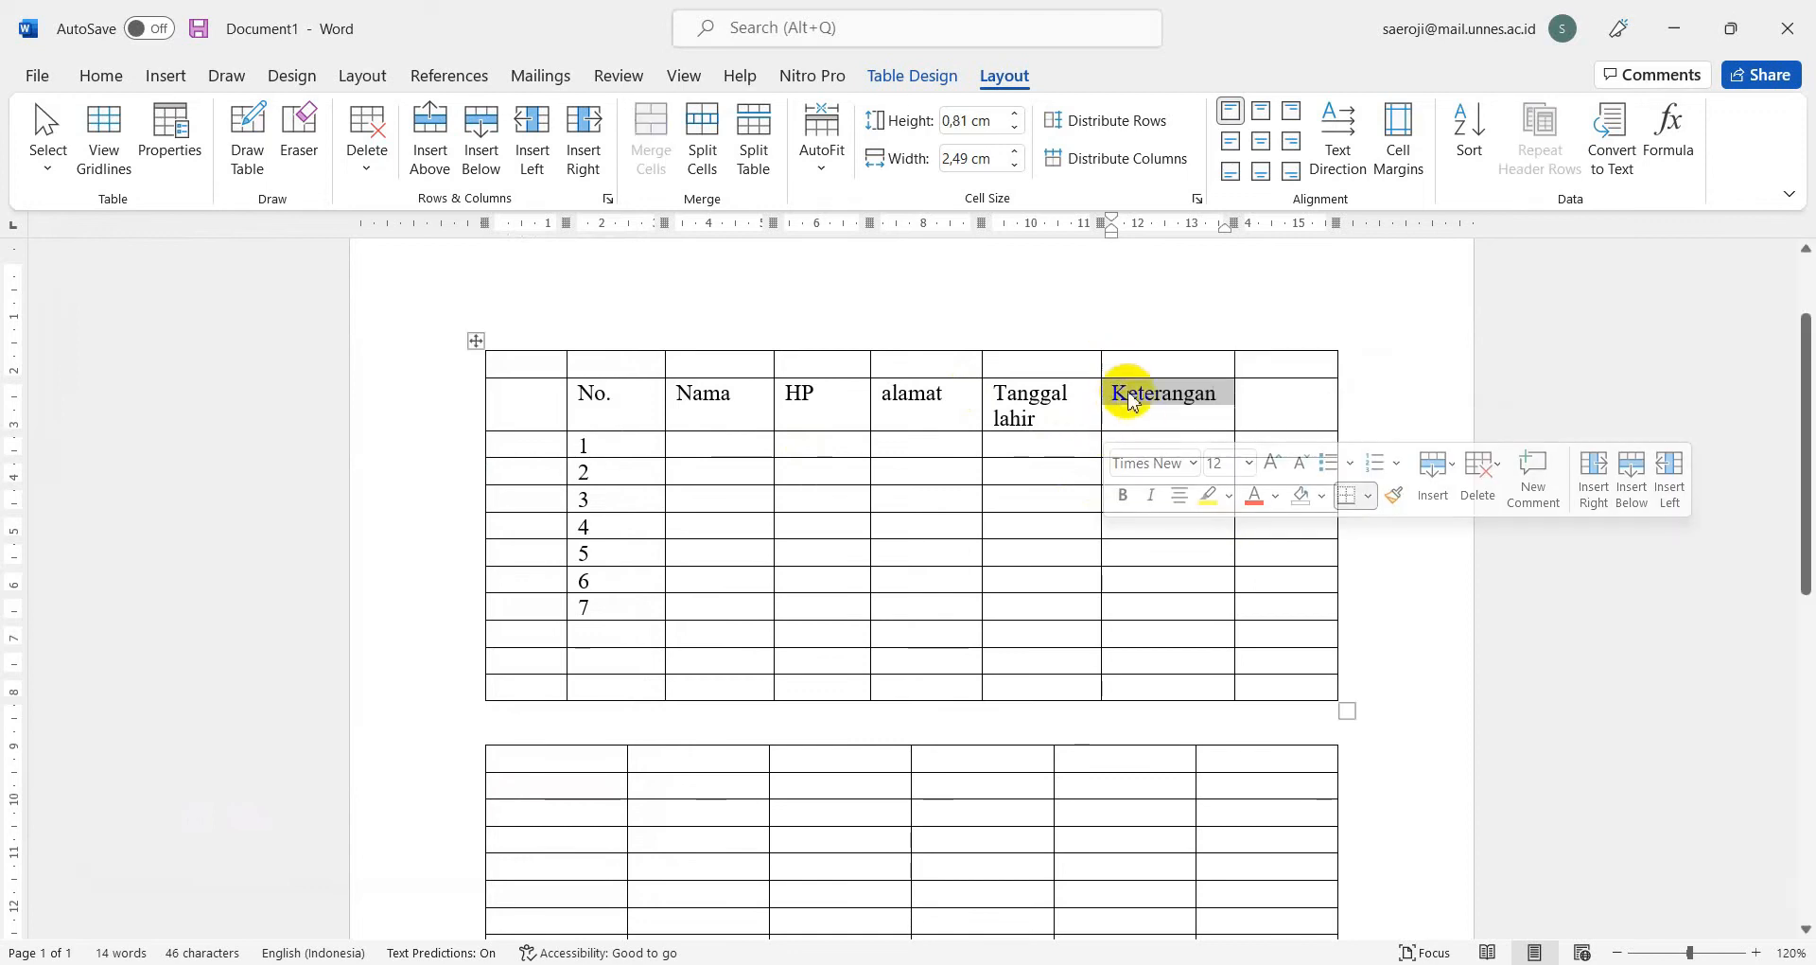
pyautogui.click(1126, 372)
pyautogui.moveTo(1122, 393); pyautogui.dragTo(1105, 373)
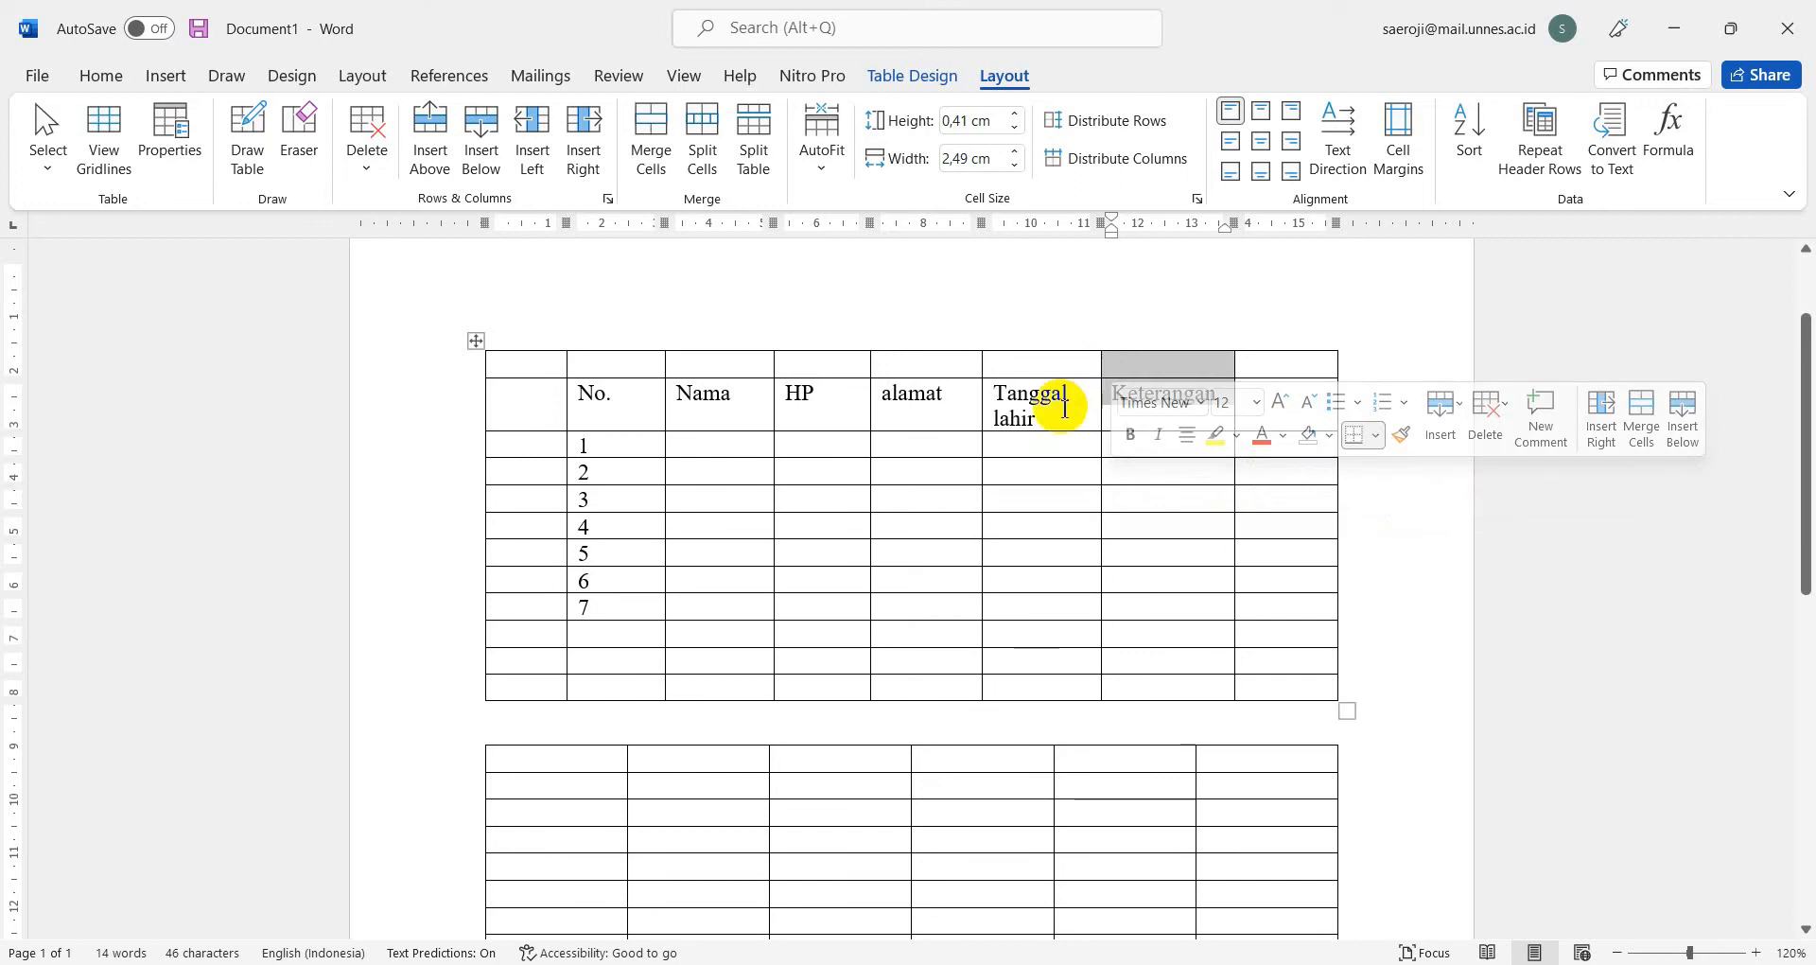
pyautogui.click(649, 140)
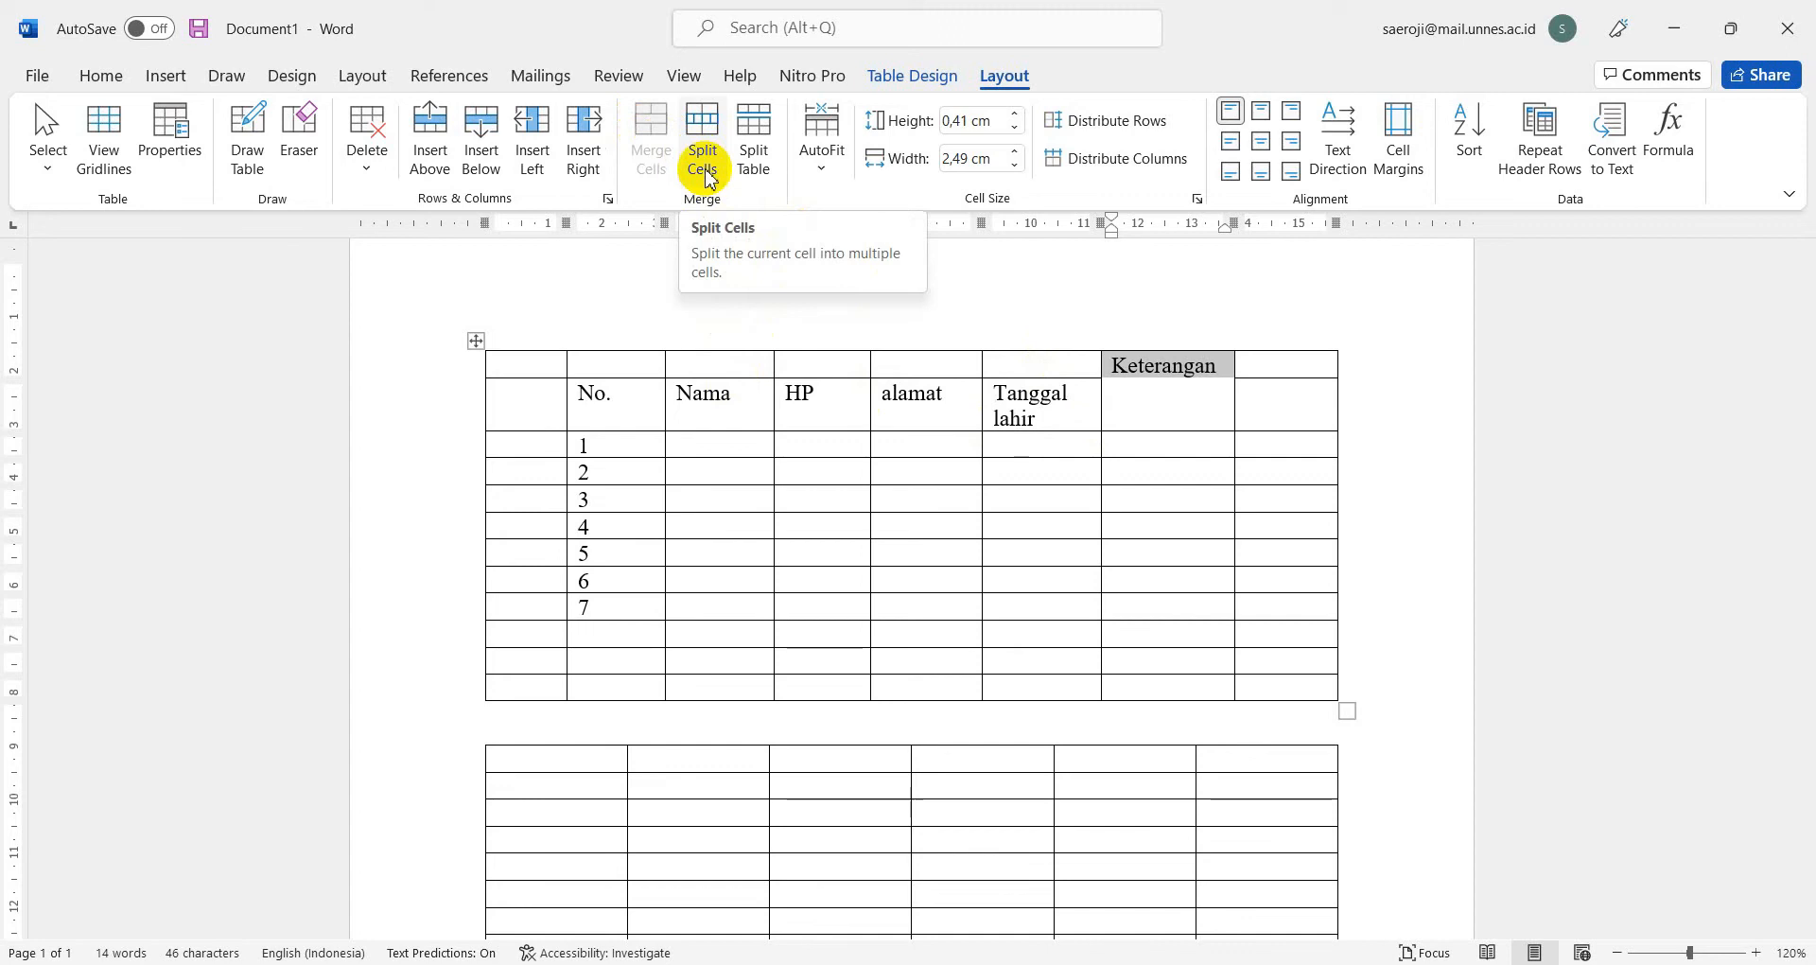
# Step: Split the merged Keterangan cell into 2 columns and 1 row, then narrow its text cell by moving the divider
pyautogui.click(1173, 428)
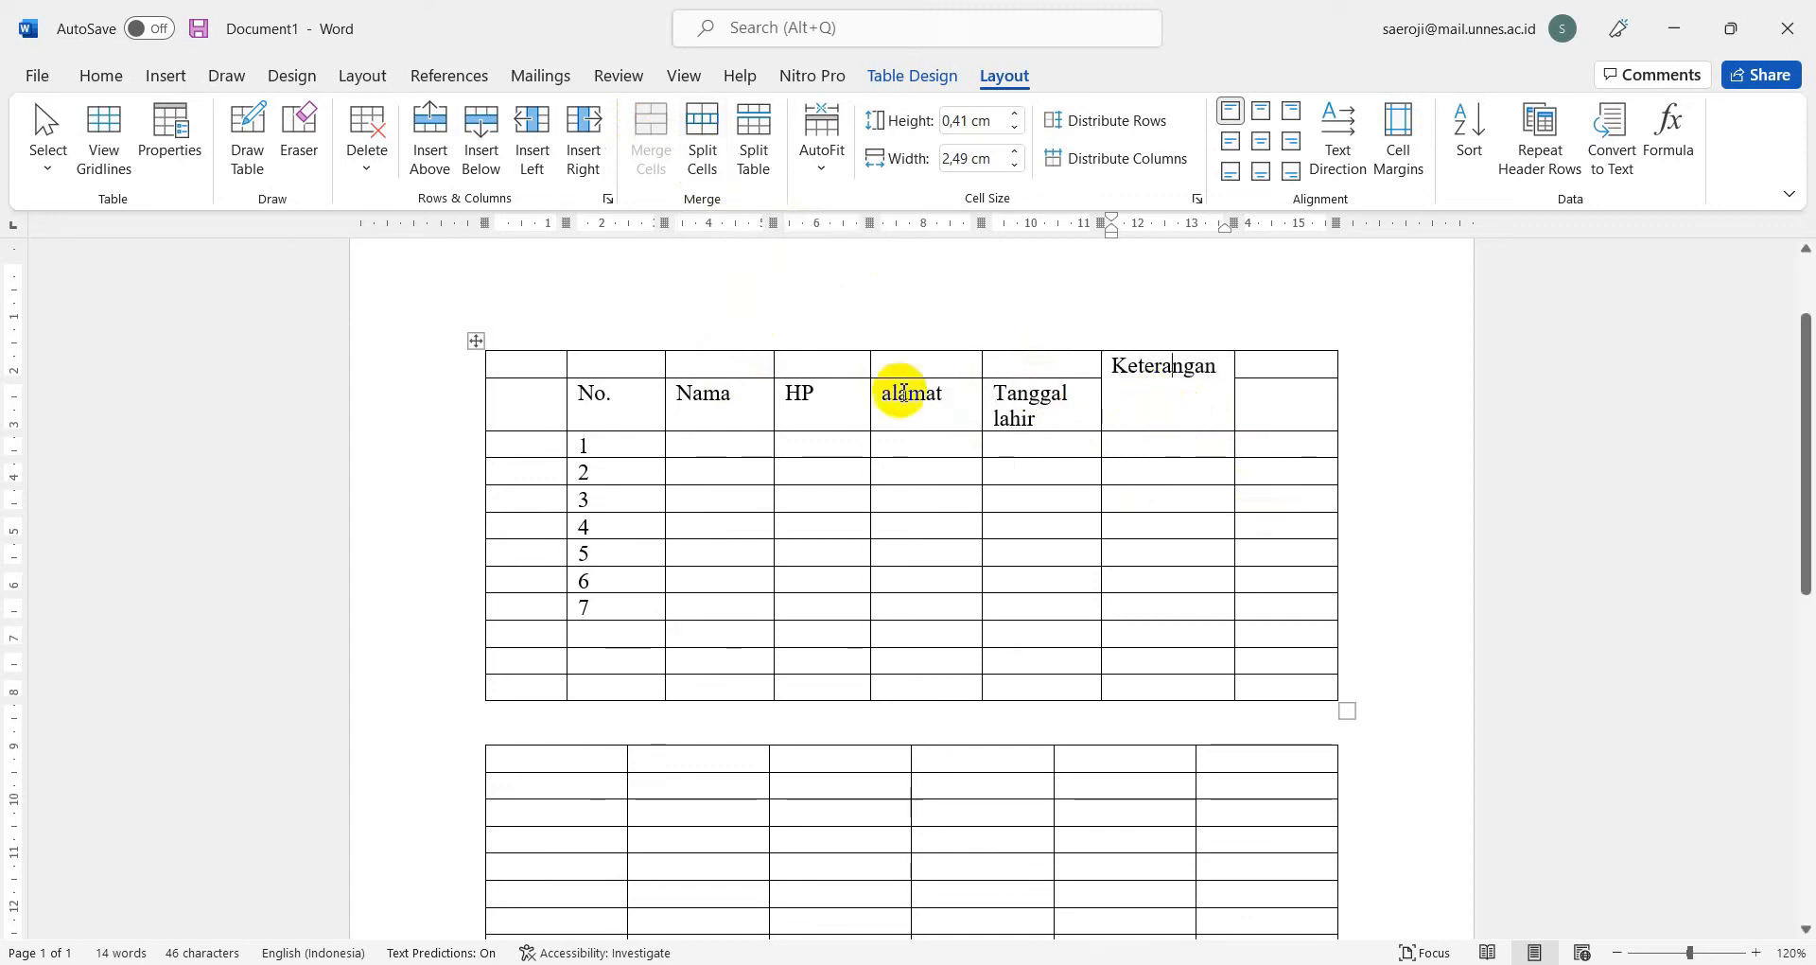
pyautogui.click(709, 144)
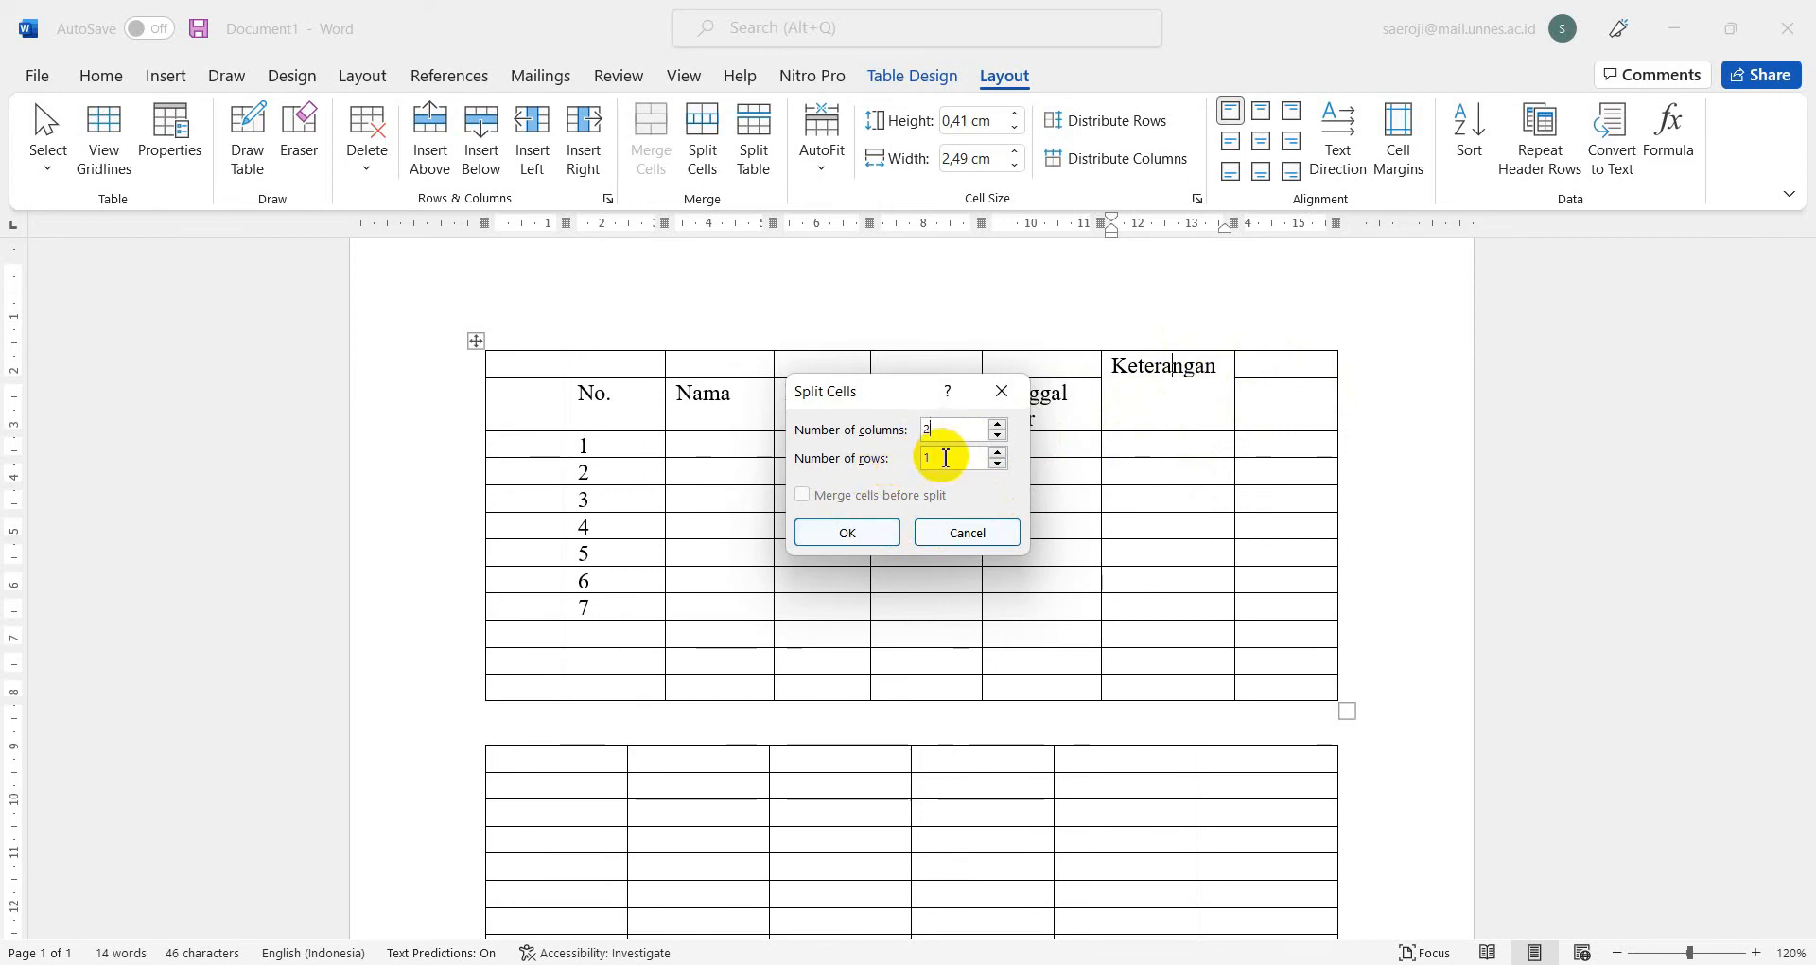
pyautogui.click(846, 533)
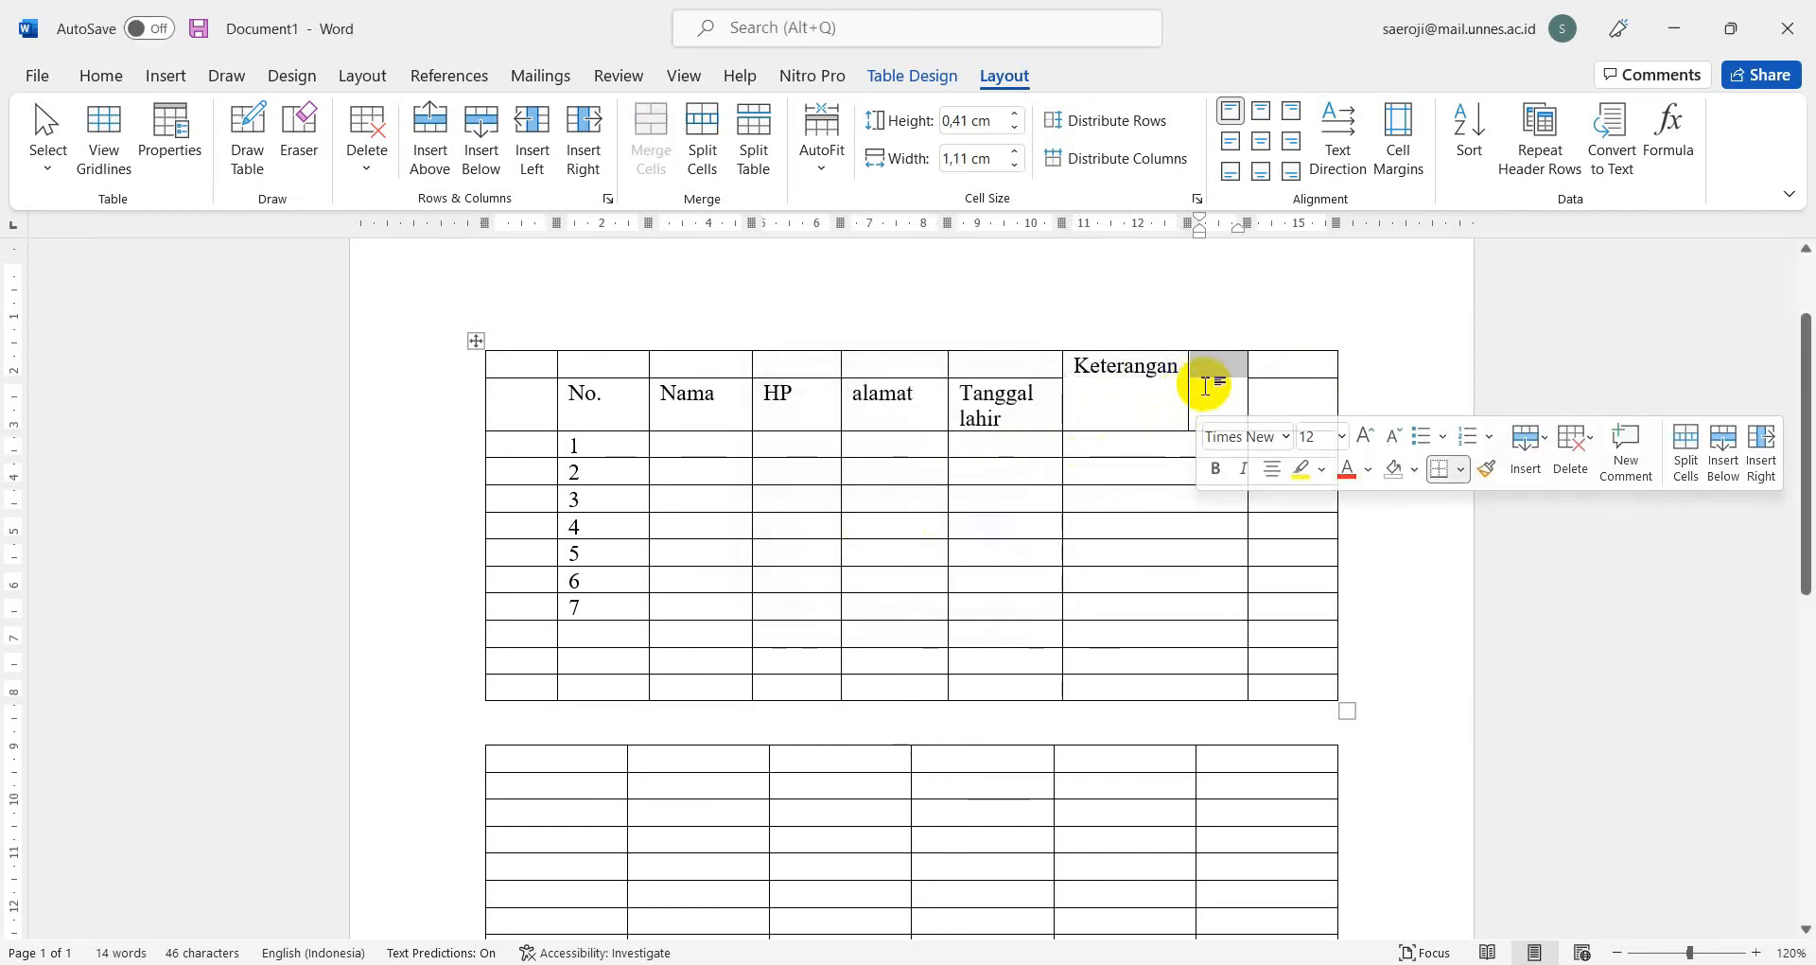
pyautogui.moveTo(1191, 392)
pyautogui.mouseDown()
pyautogui.moveTo(1155, 393)
pyautogui.moveTo(1208, 394)
pyautogui.moveTo(1169, 393)
pyautogui.mouseUp()
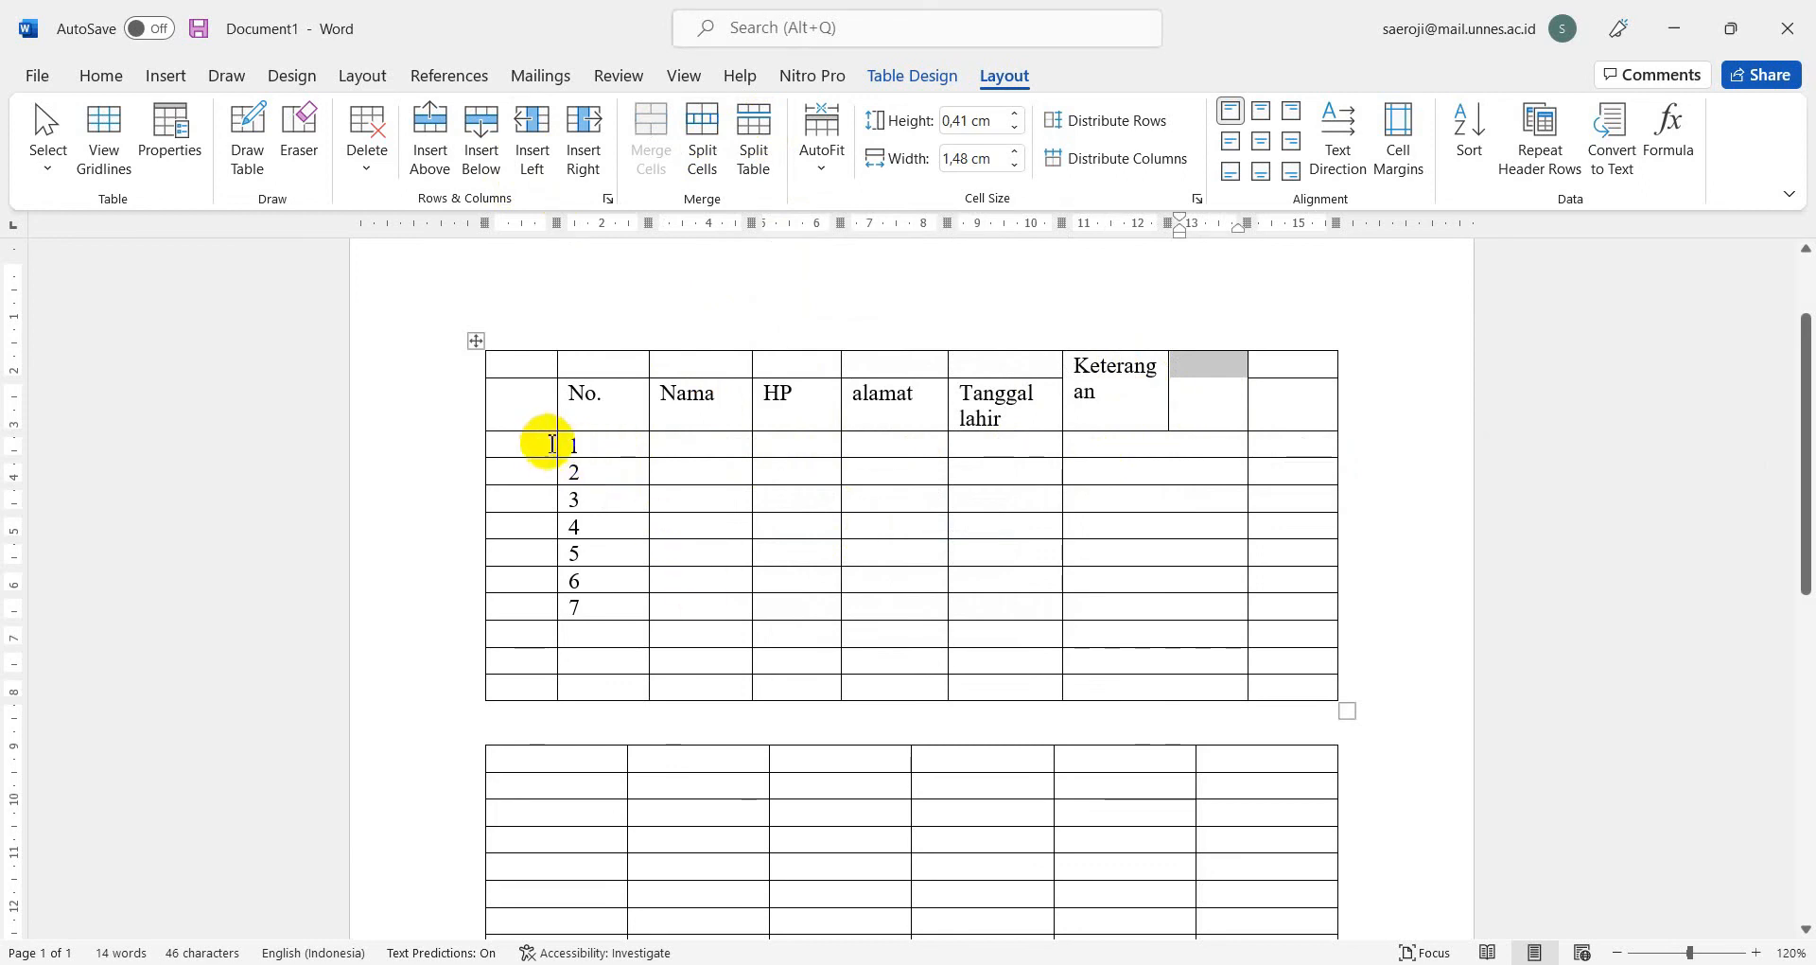
# Step: Split the upper table into two tables starting at the row numbered 1
pyautogui.click(816, 445)
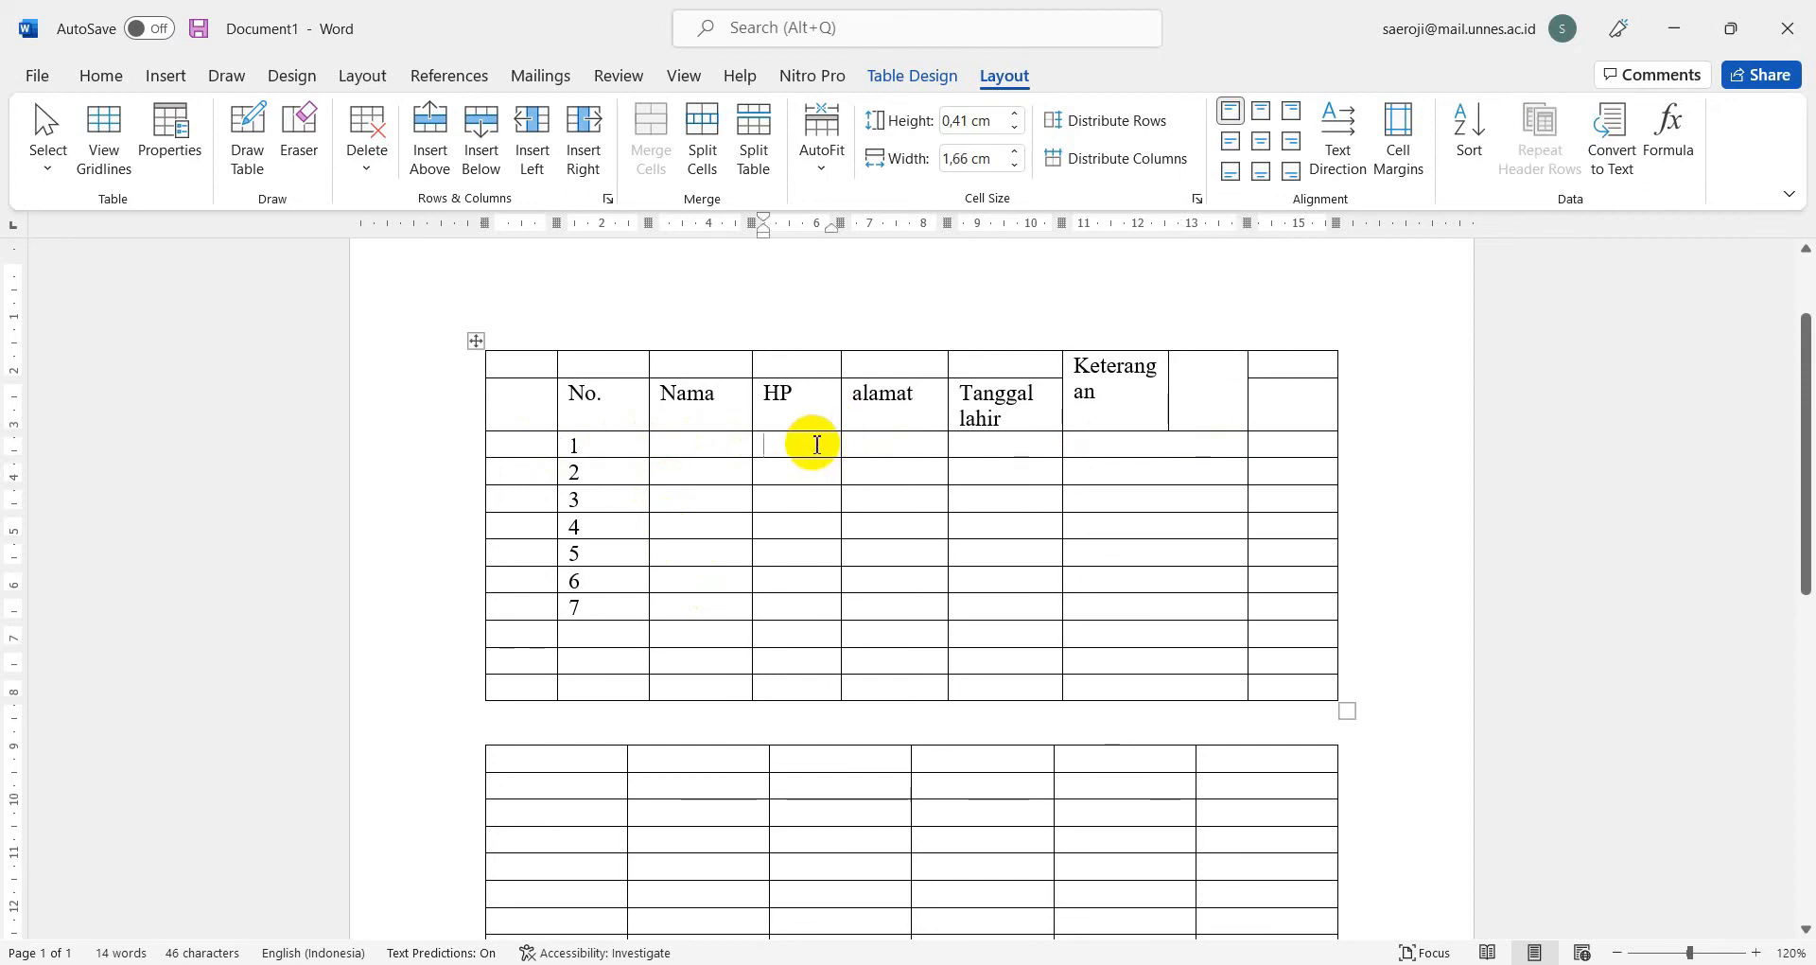
pyautogui.click(719, 445)
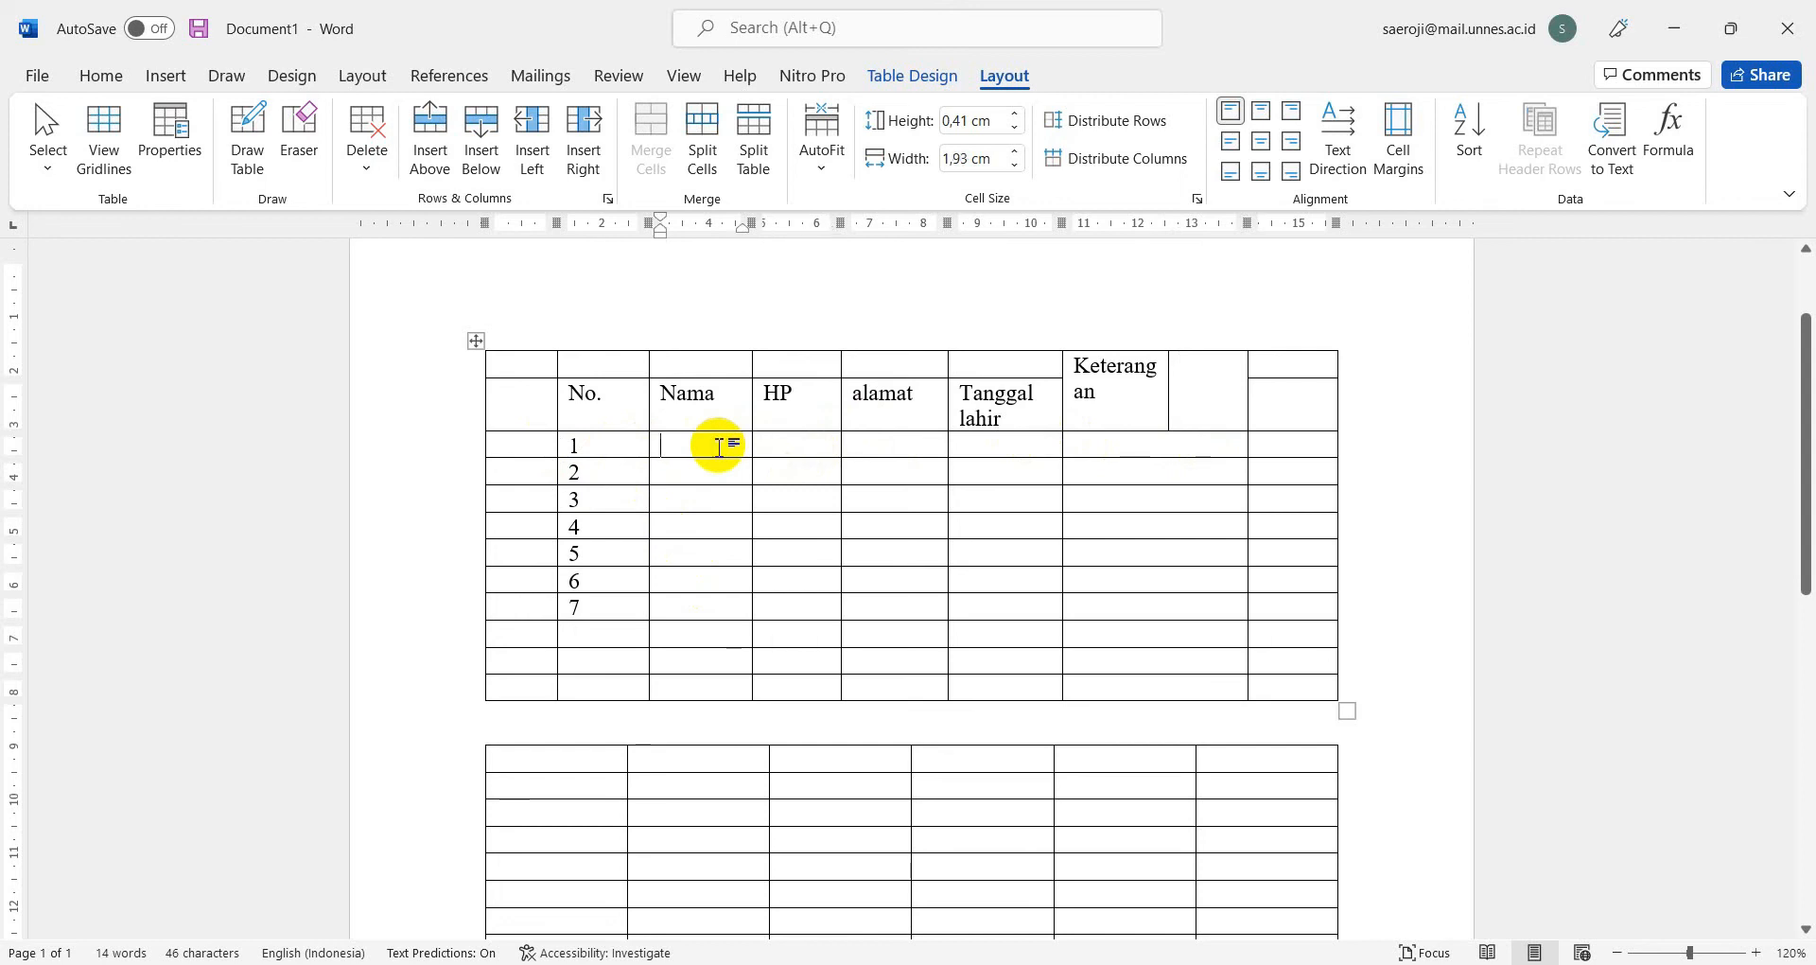
pyautogui.click(763, 137)
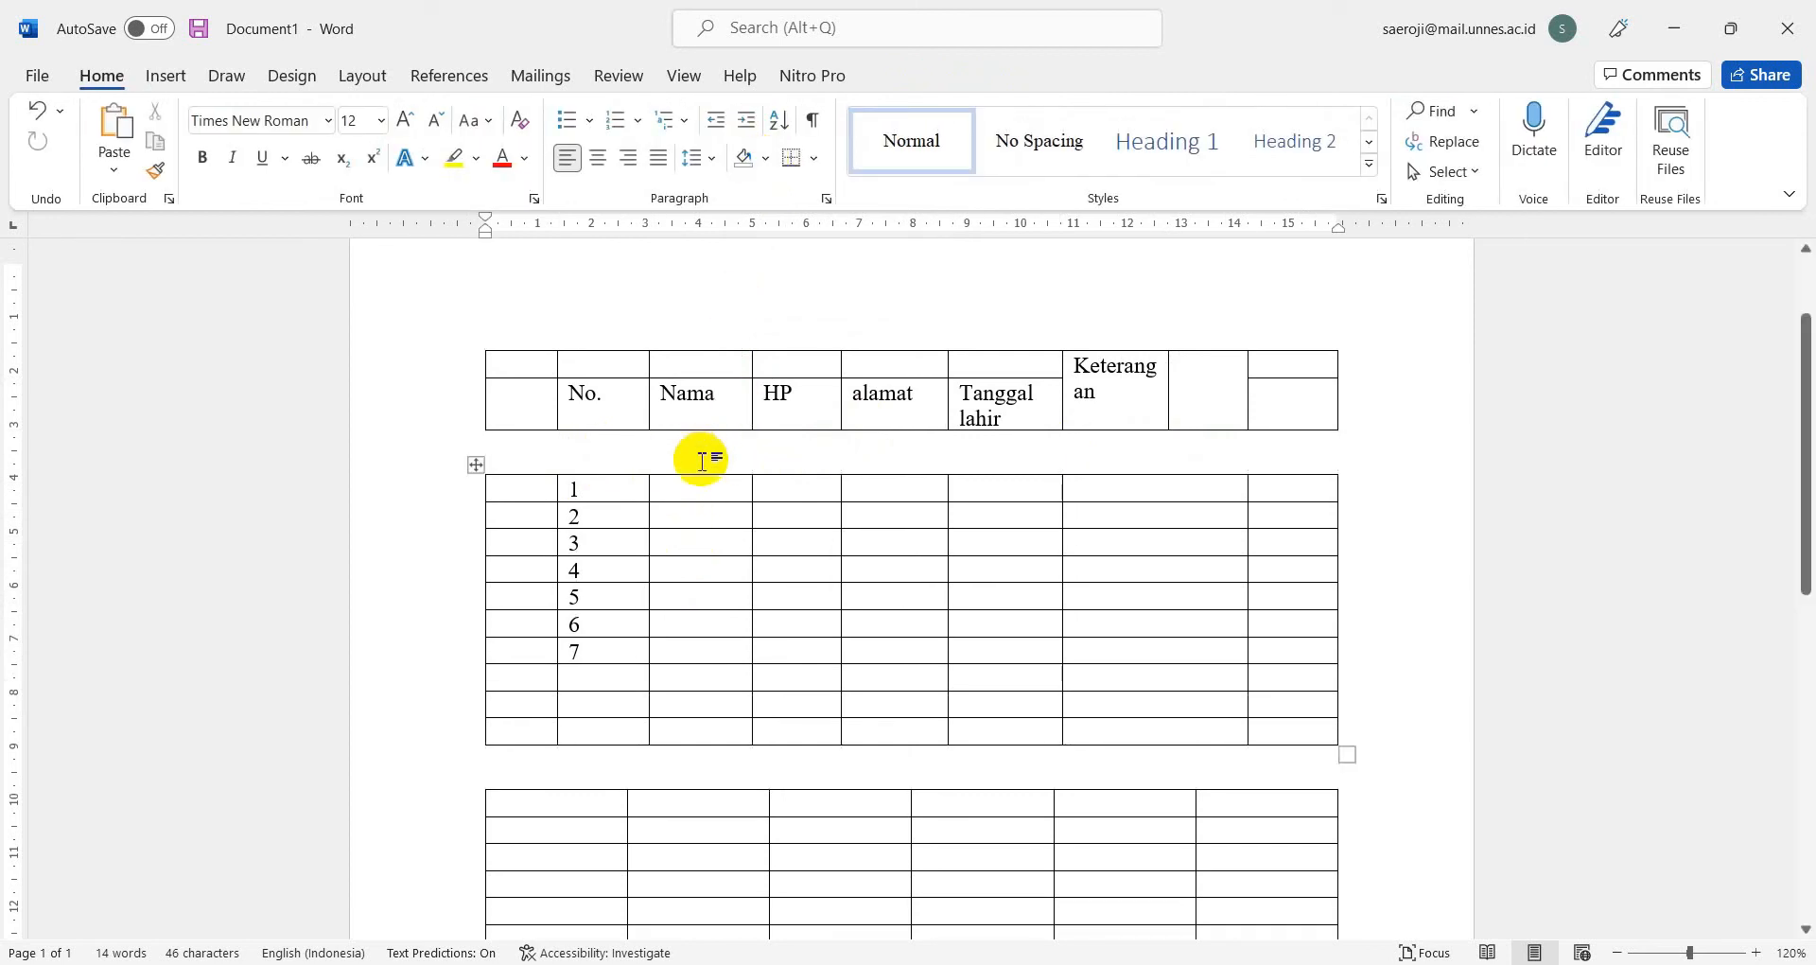
# Step: Rejoin the heading rows with the numbered rows by deleting the empty line between the two table parts
pyautogui.click(711, 480)
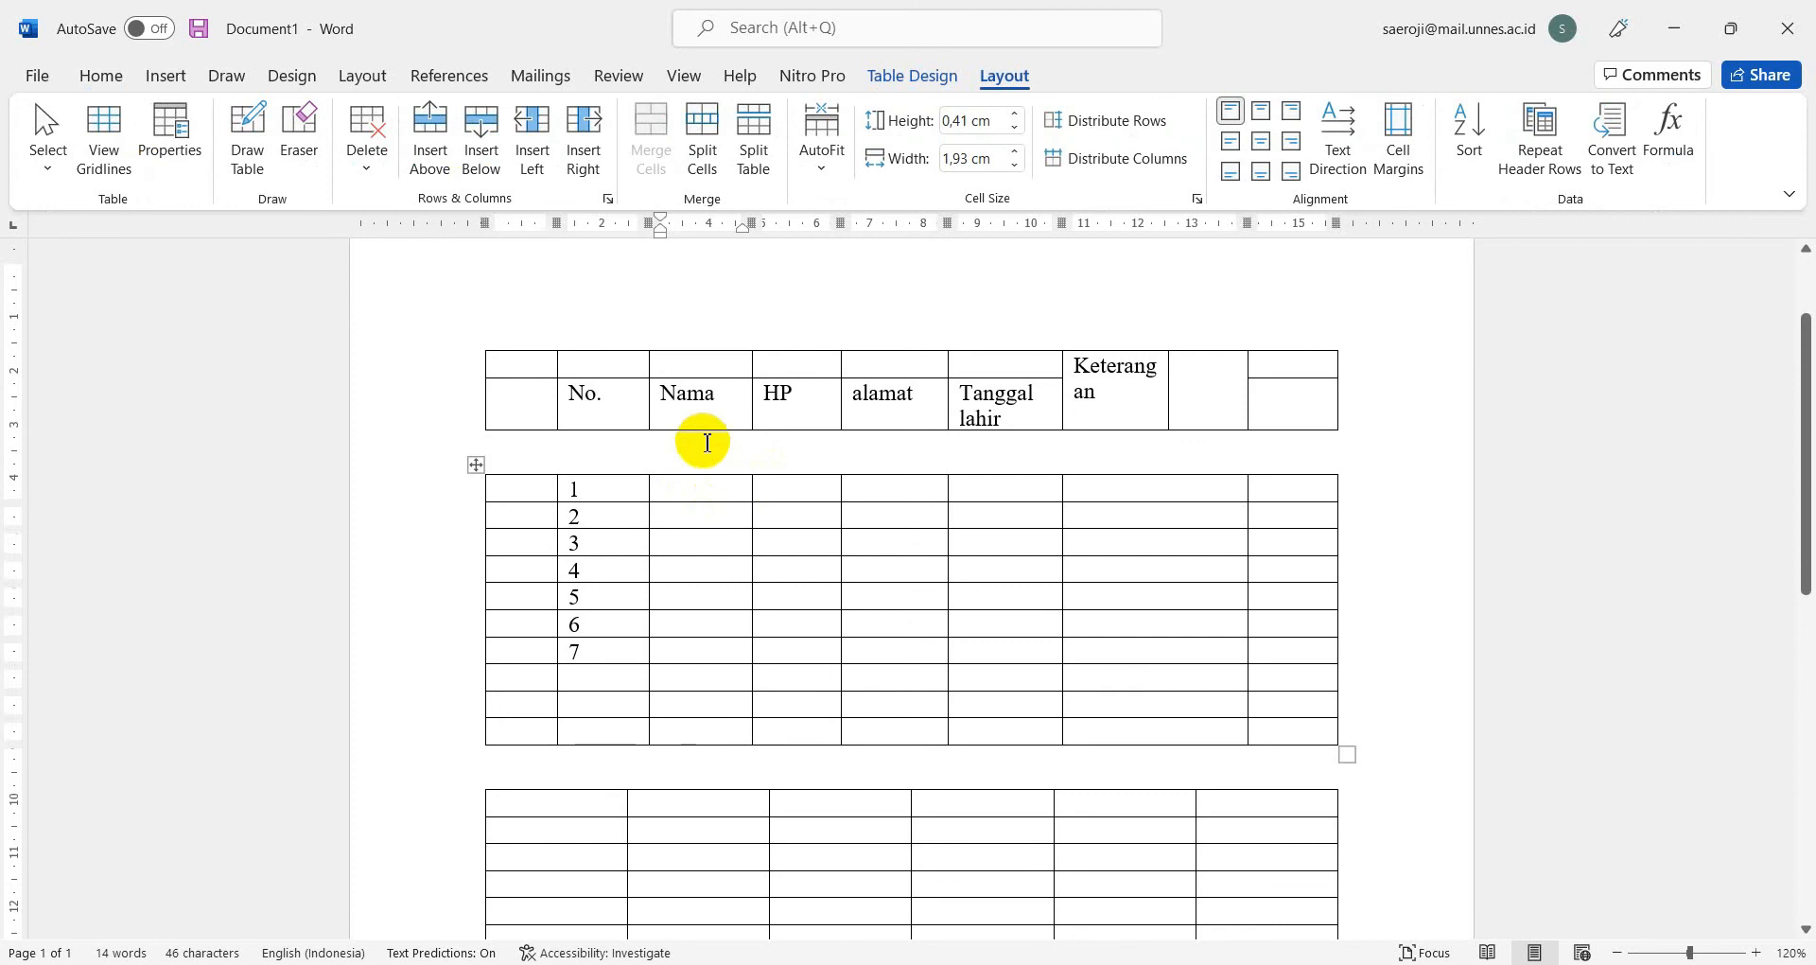
pyautogui.click(689, 397)
pyautogui.click(662, 486)
pyautogui.click(694, 396)
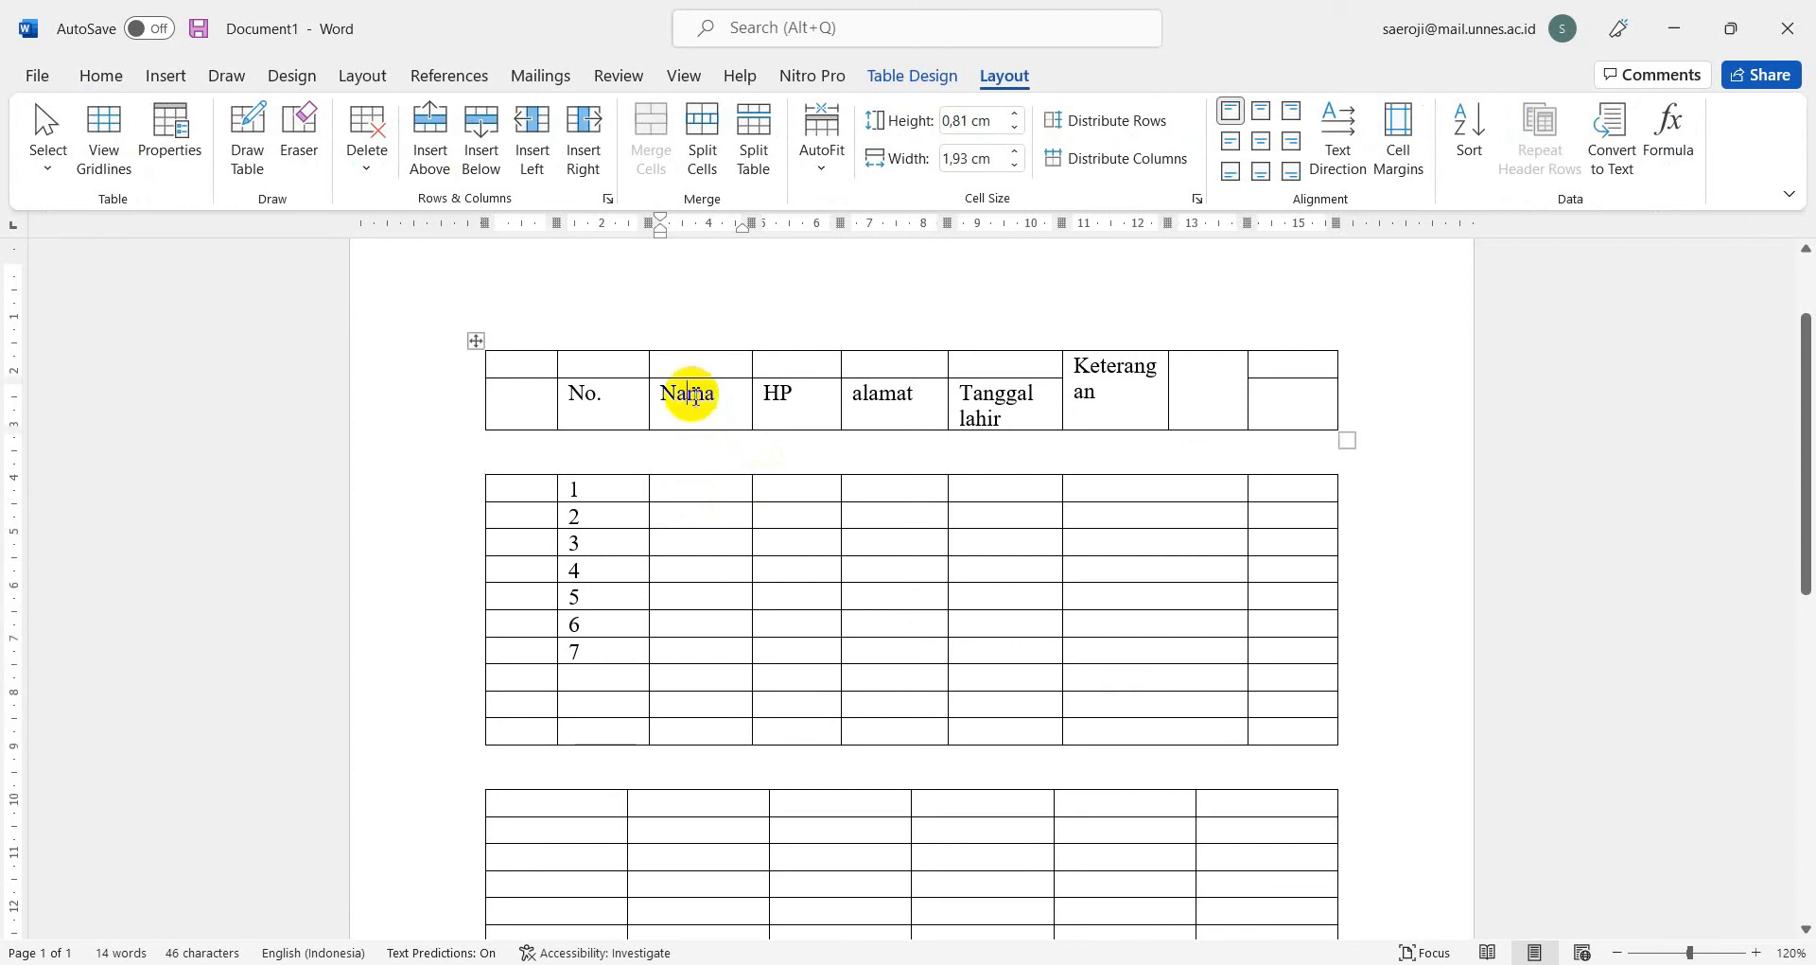
pyautogui.click(704, 457)
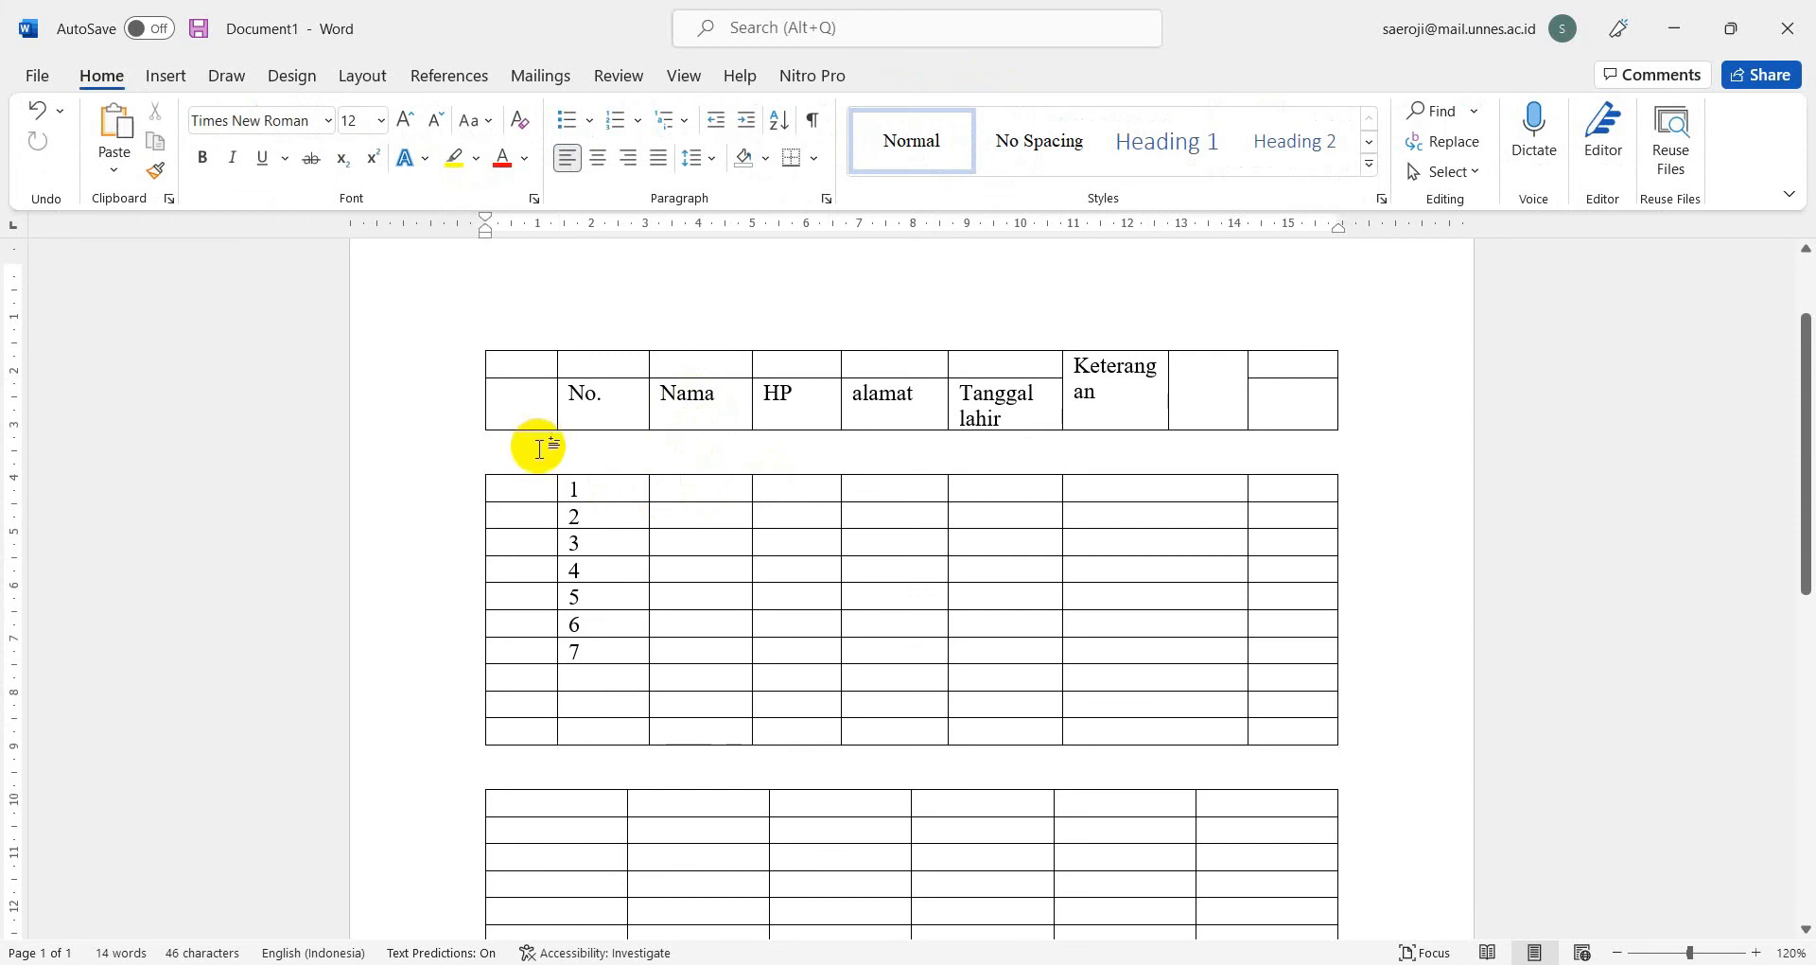
pyautogui.press('Delete')
# Step: Delete the empty cell beside Keterangan in the upper table, with the remaining cells shifted left
pyautogui.hotkey('alt', 'Tab')
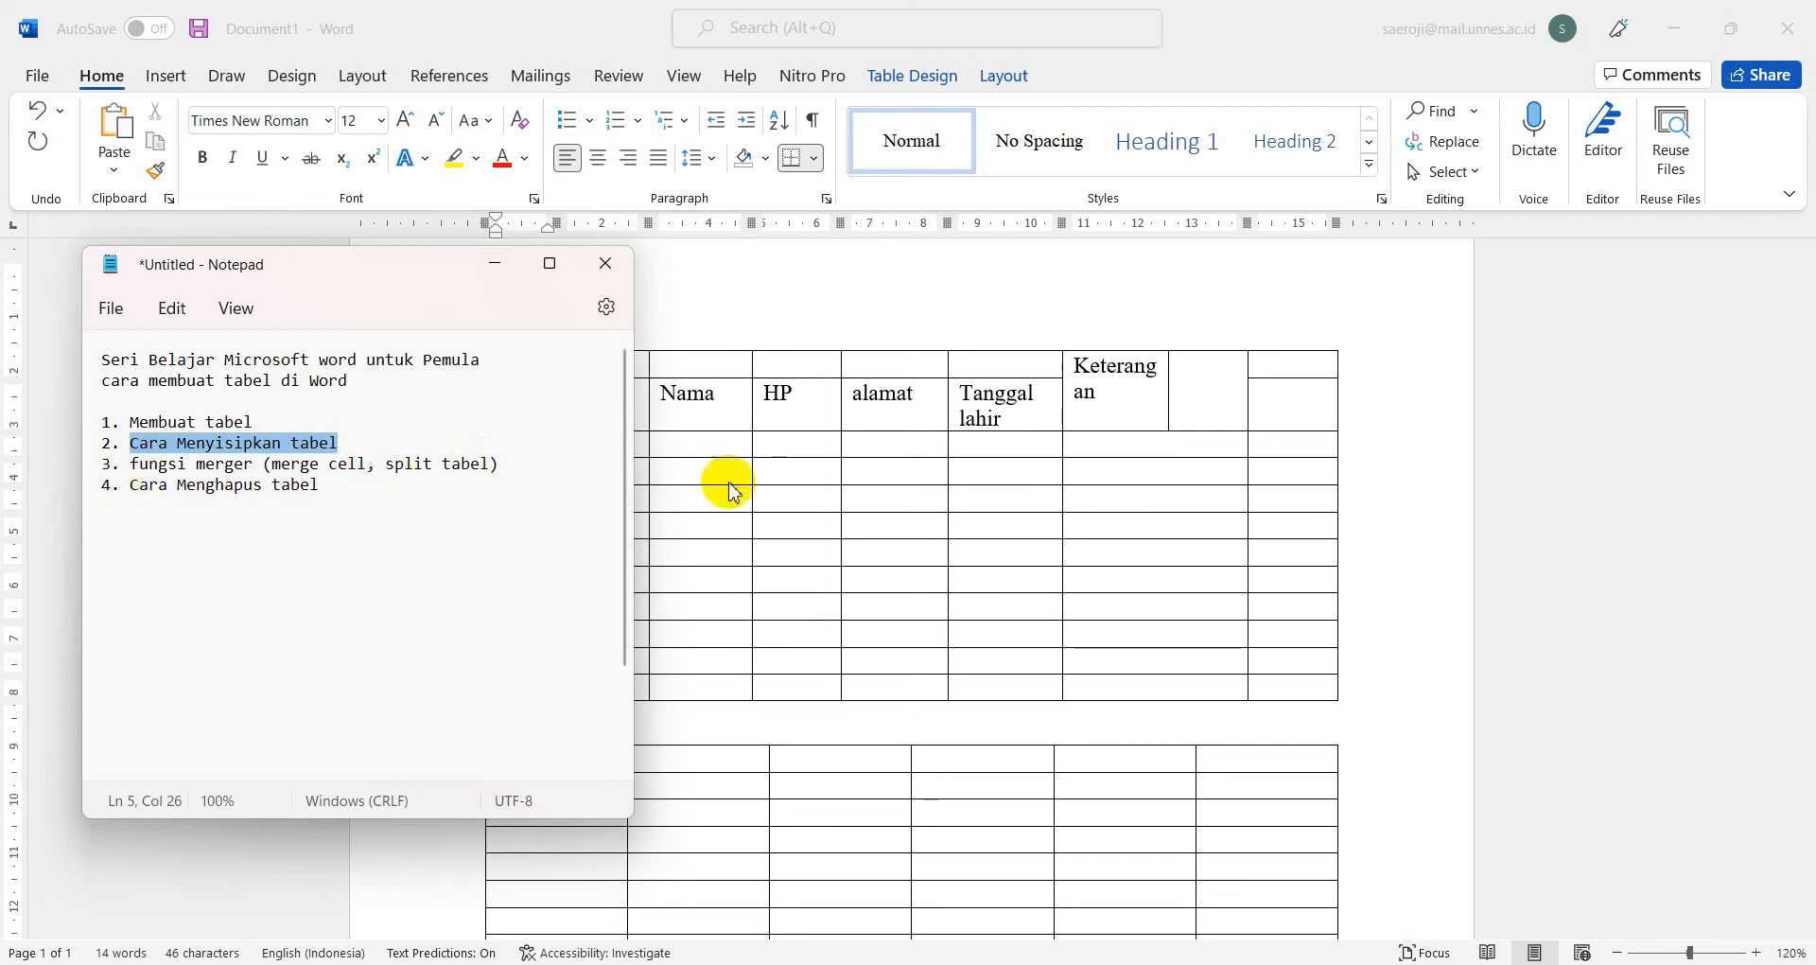
pyautogui.click(1041, 481)
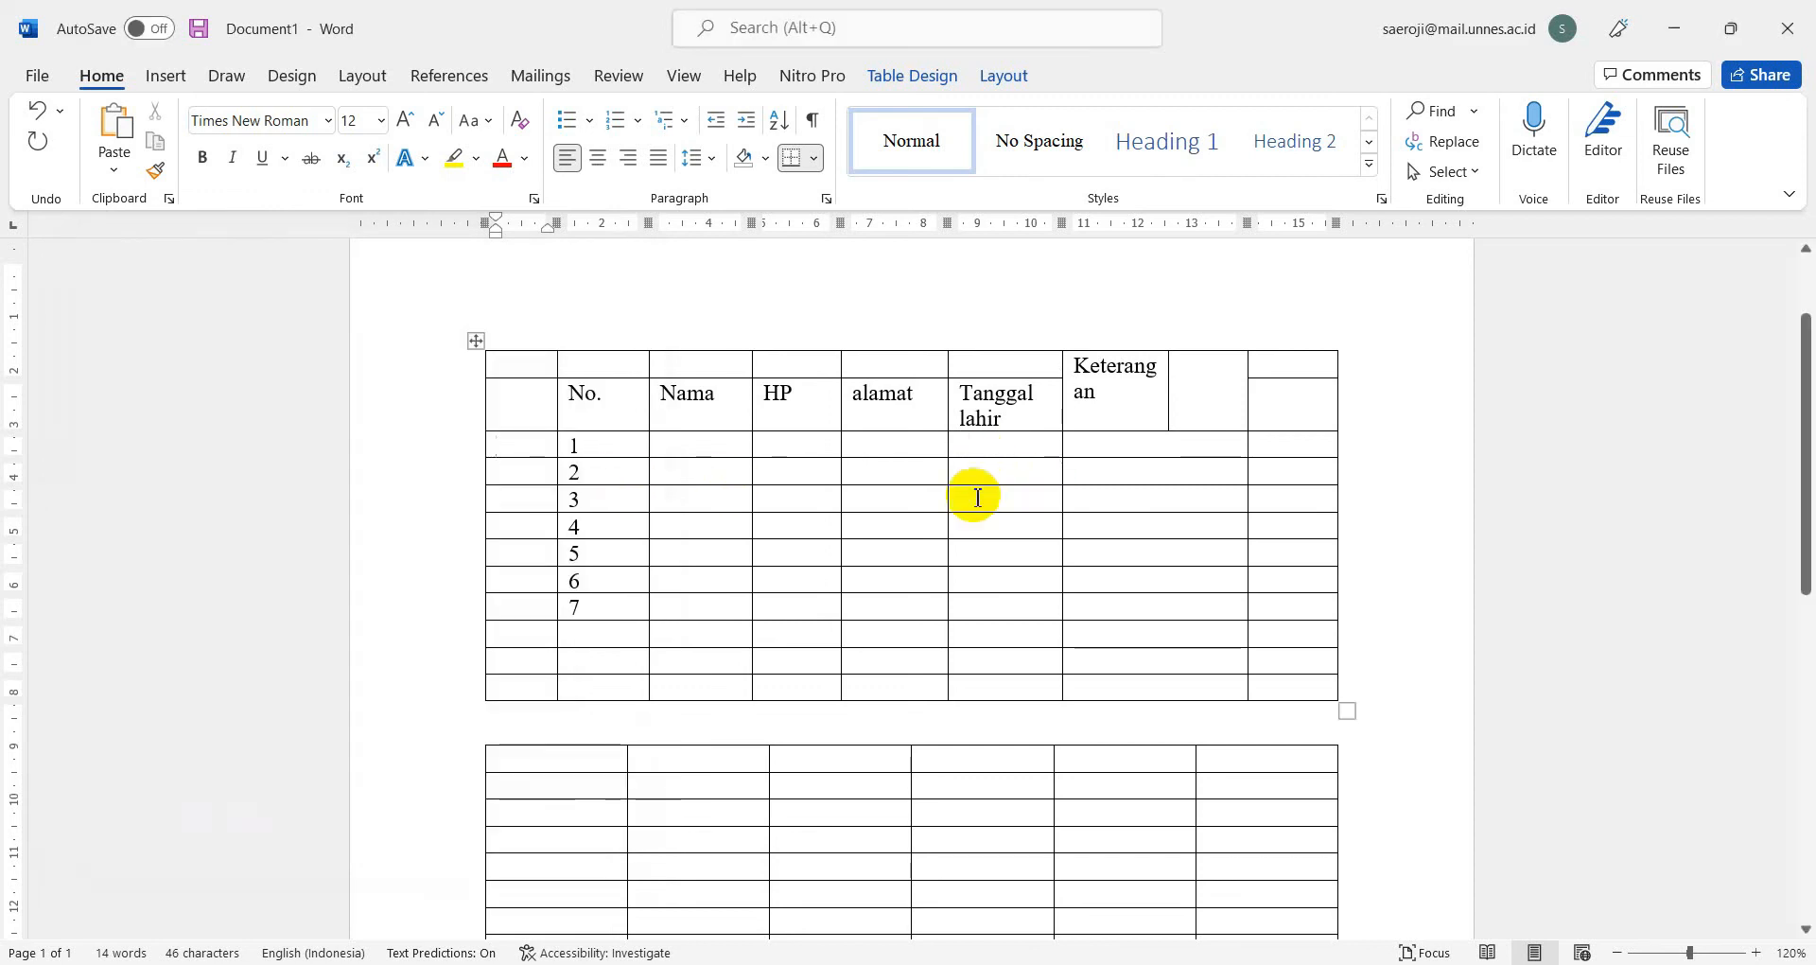
pyautogui.click(984, 85)
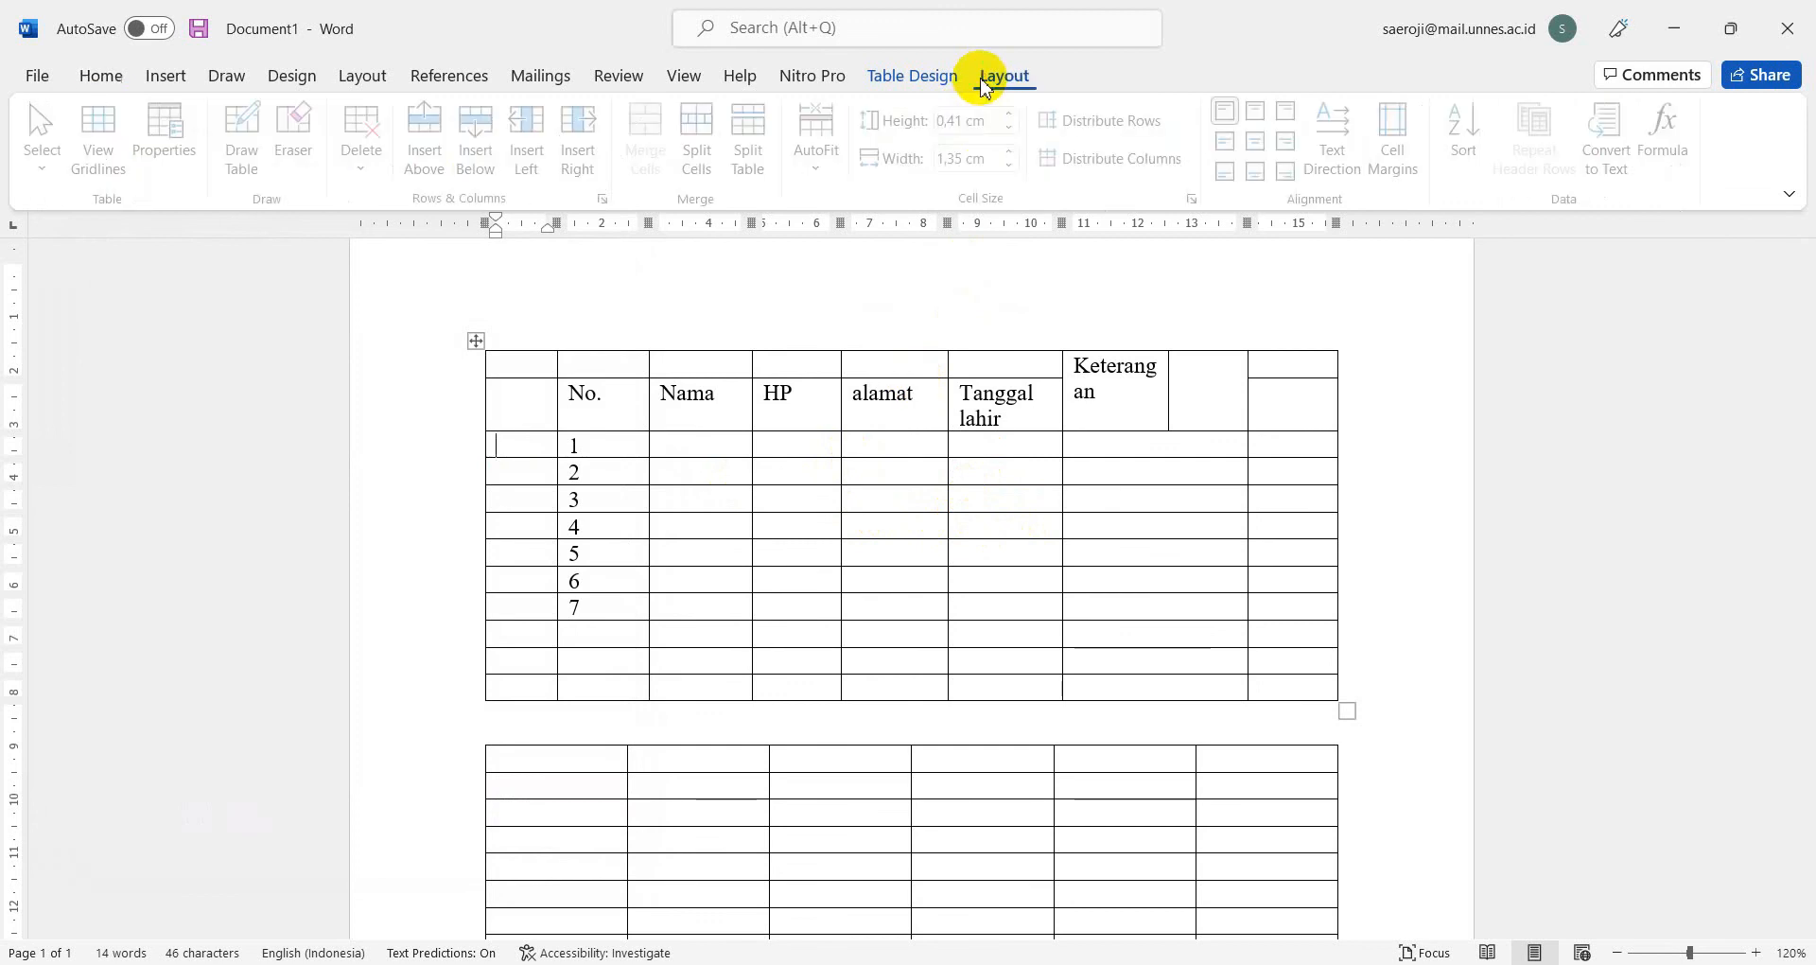
pyautogui.click(363, 176)
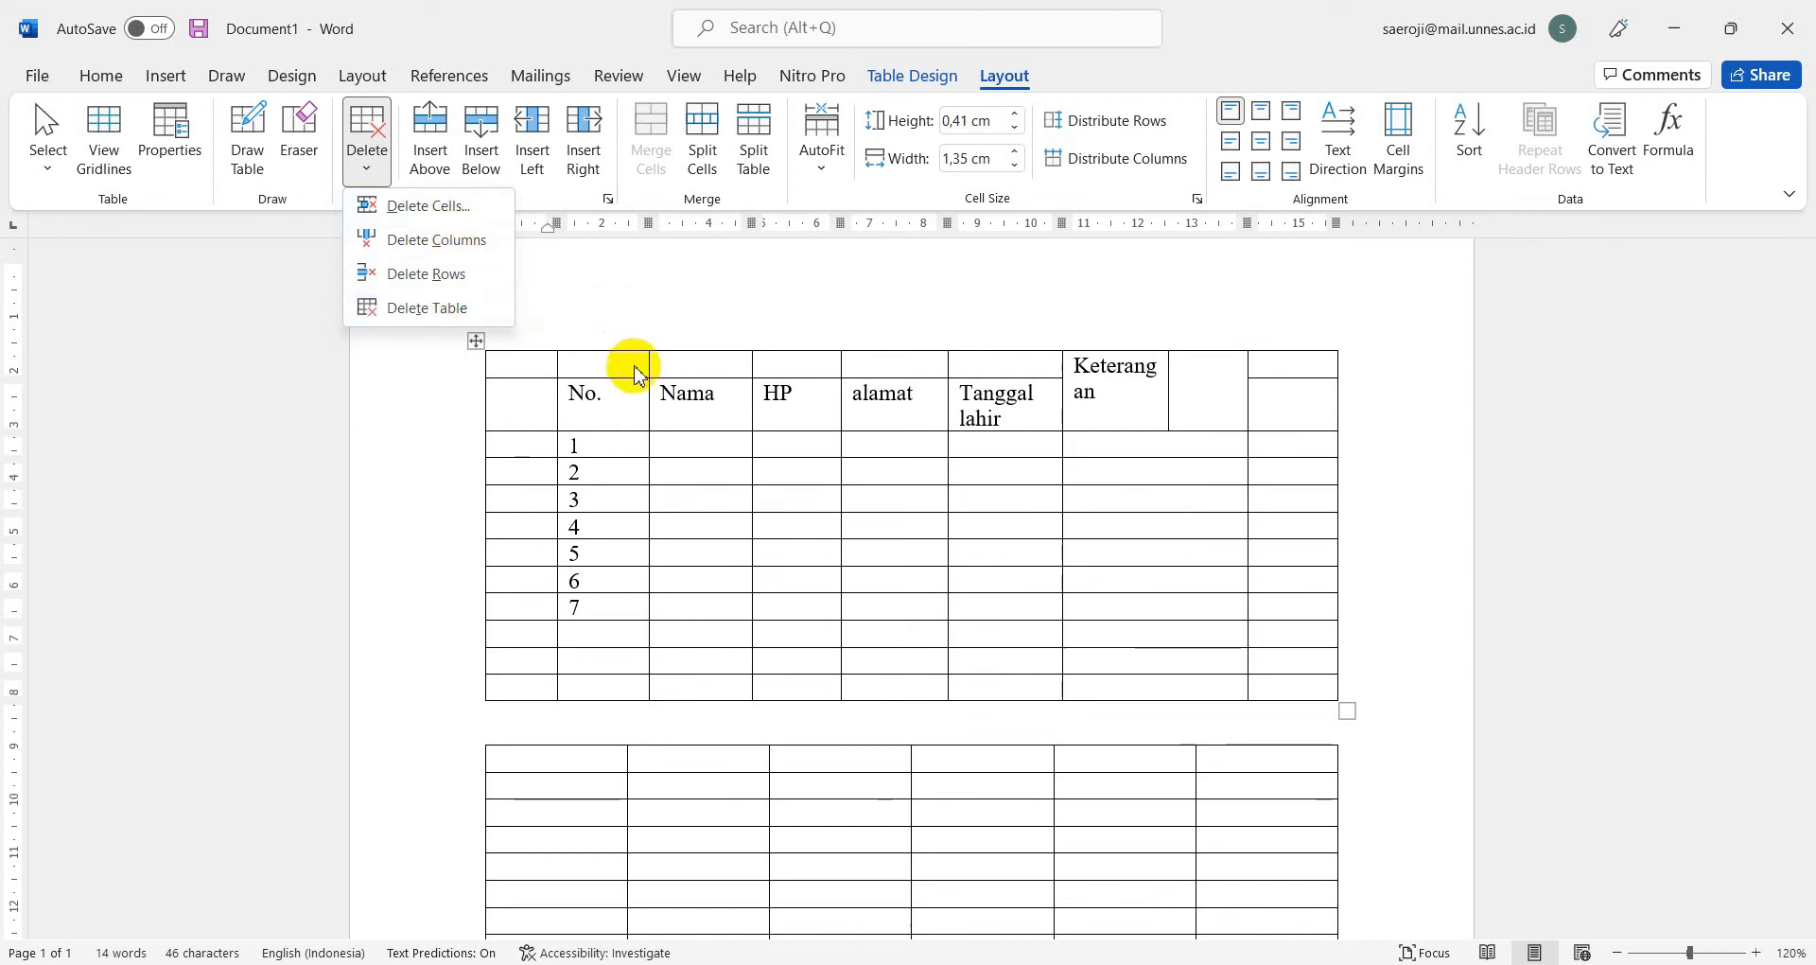
pyautogui.click(1213, 374)
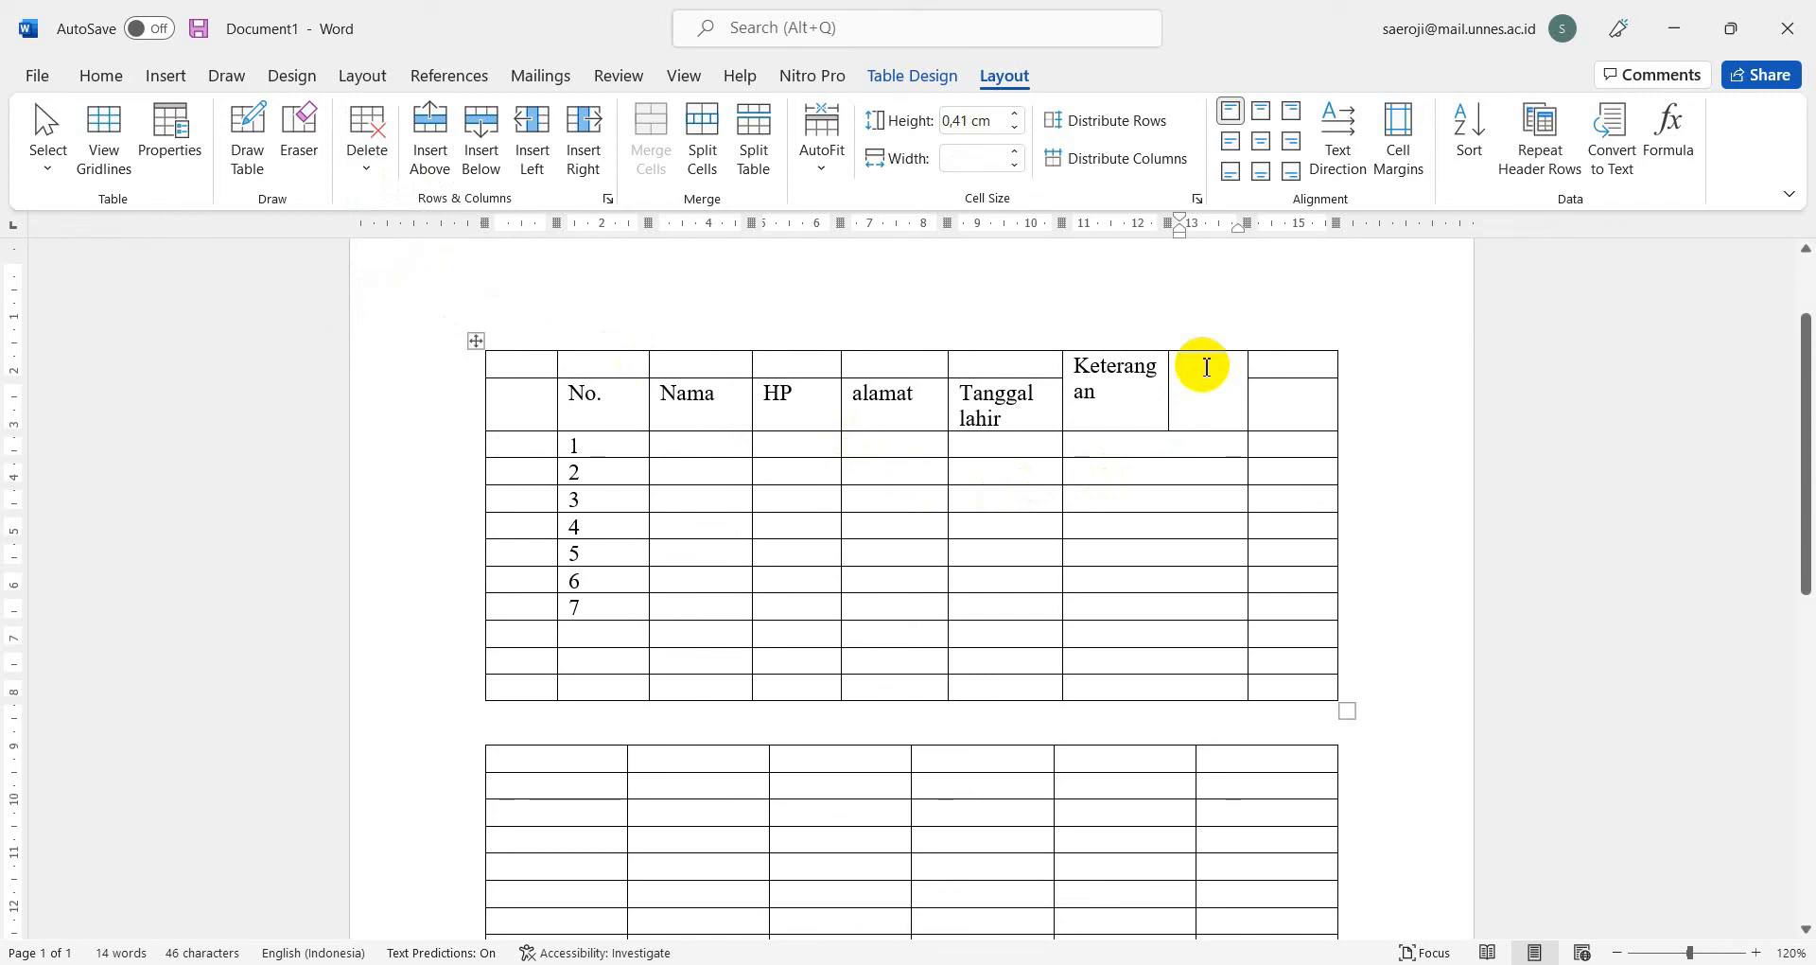
pyautogui.click(369, 161)
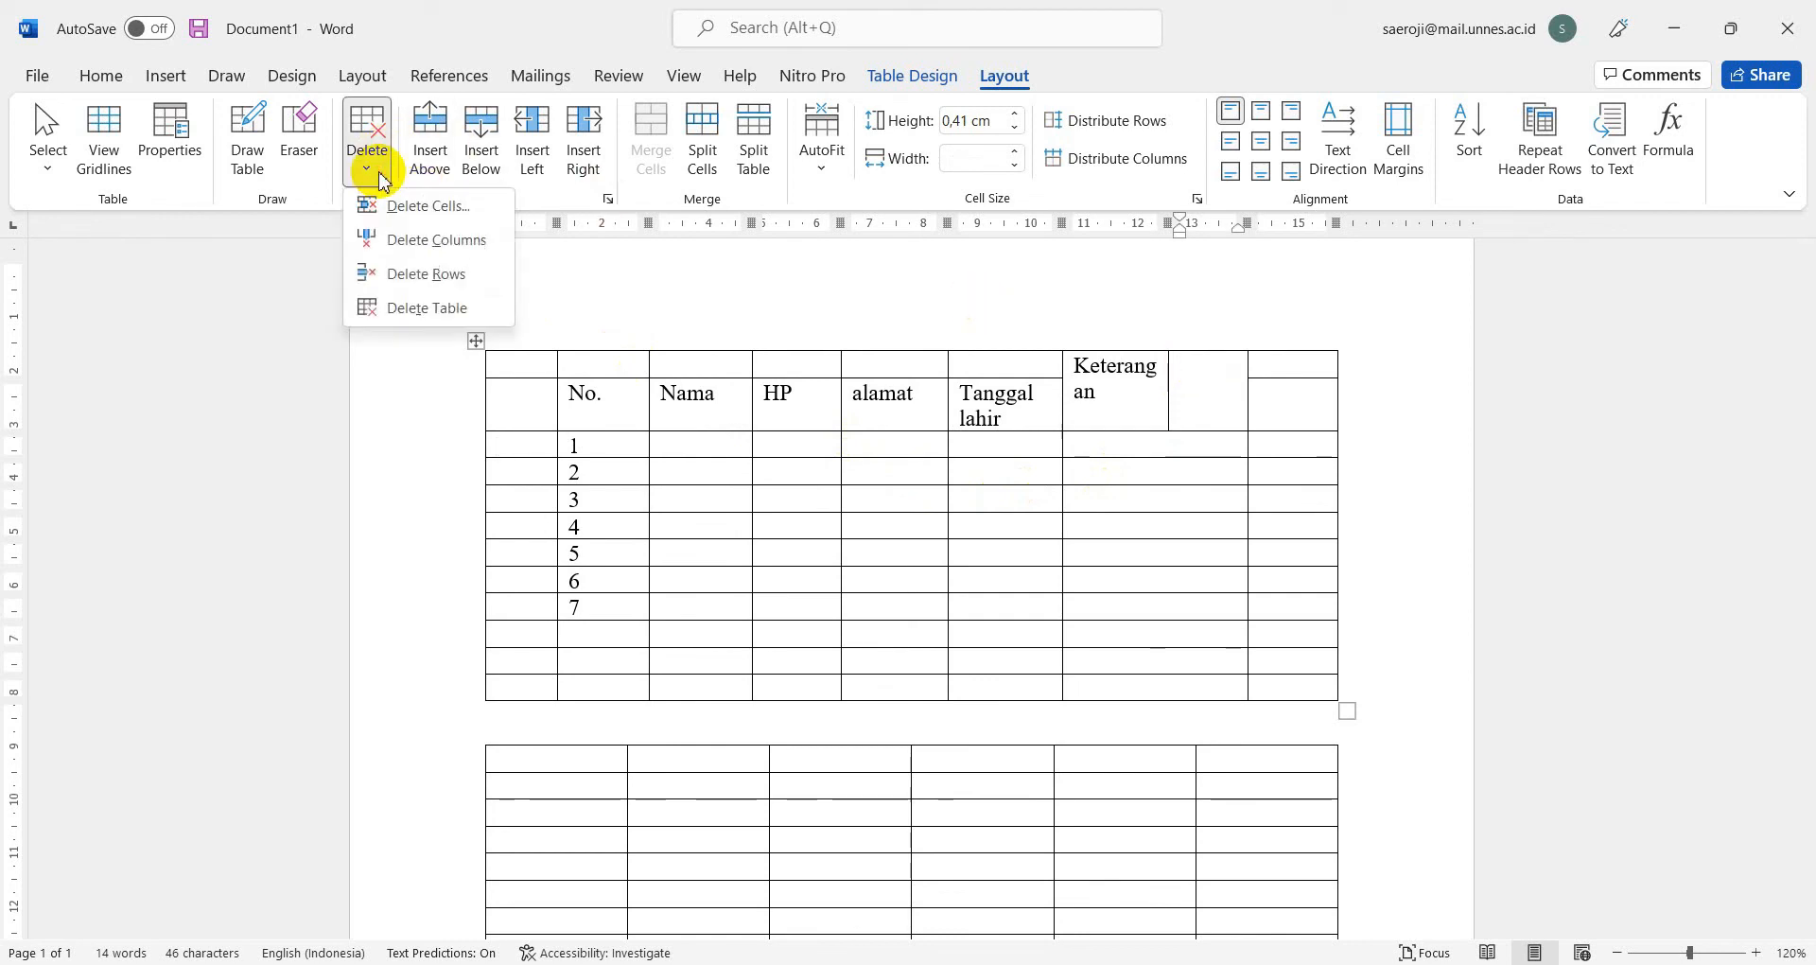
pyautogui.click(413, 206)
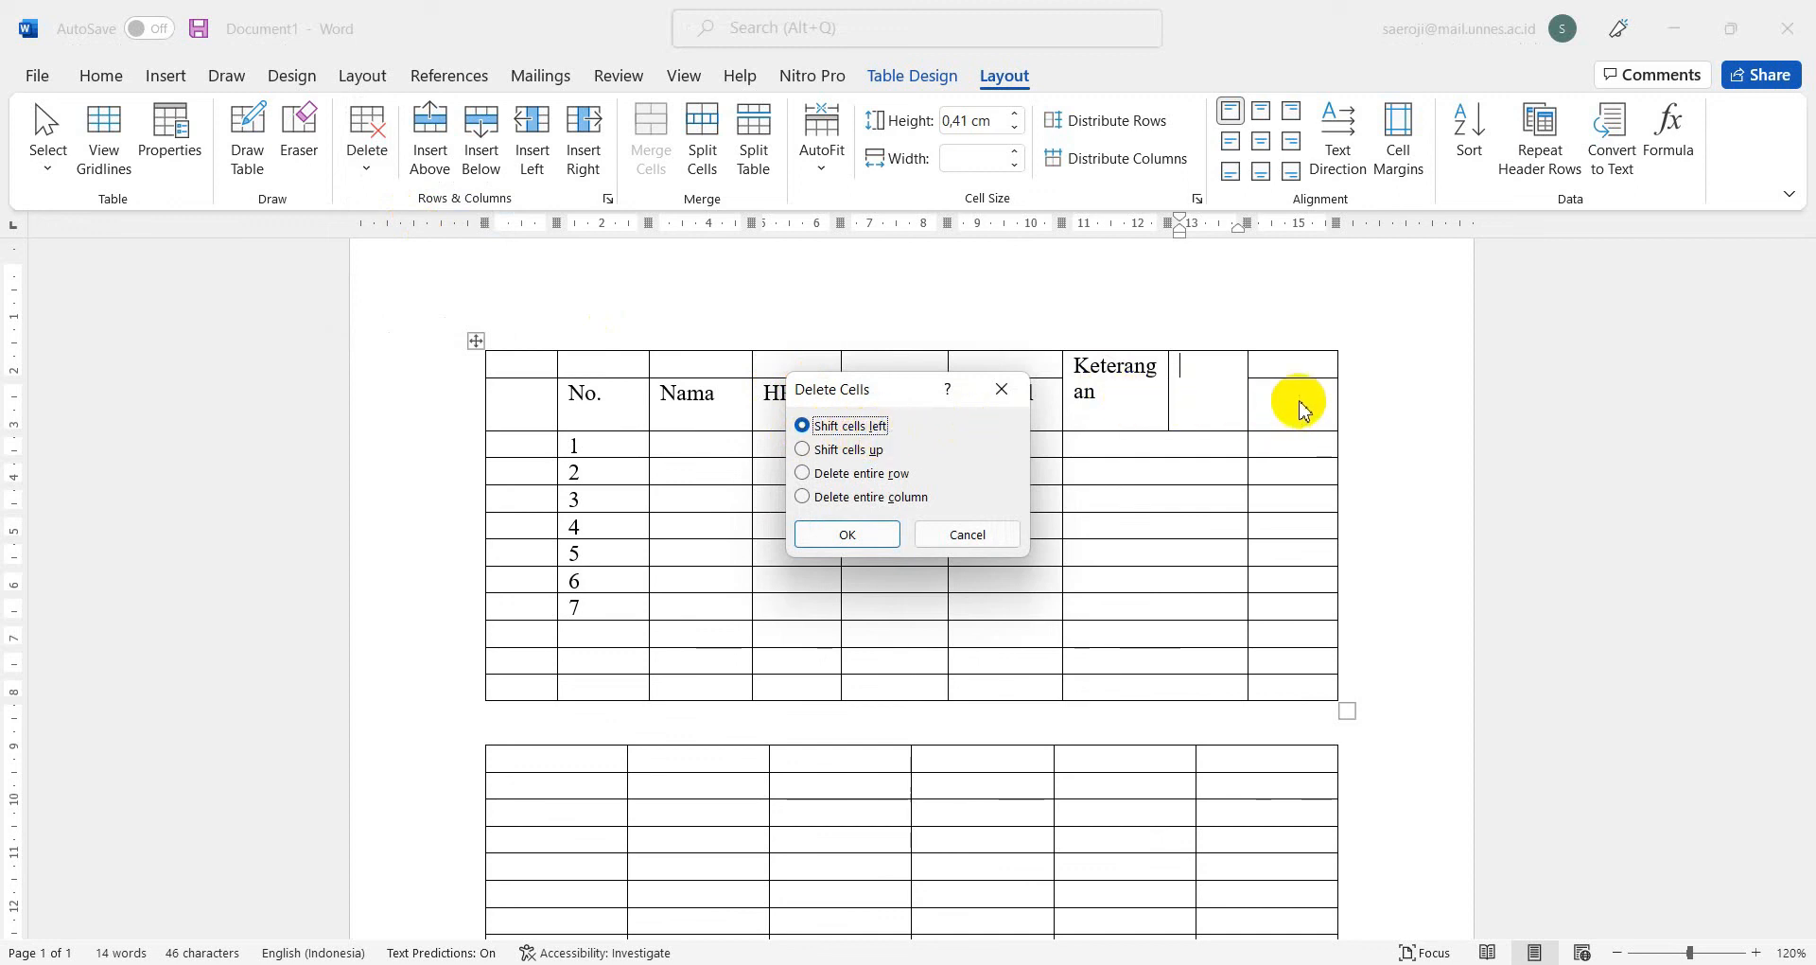
pyautogui.click(847, 534)
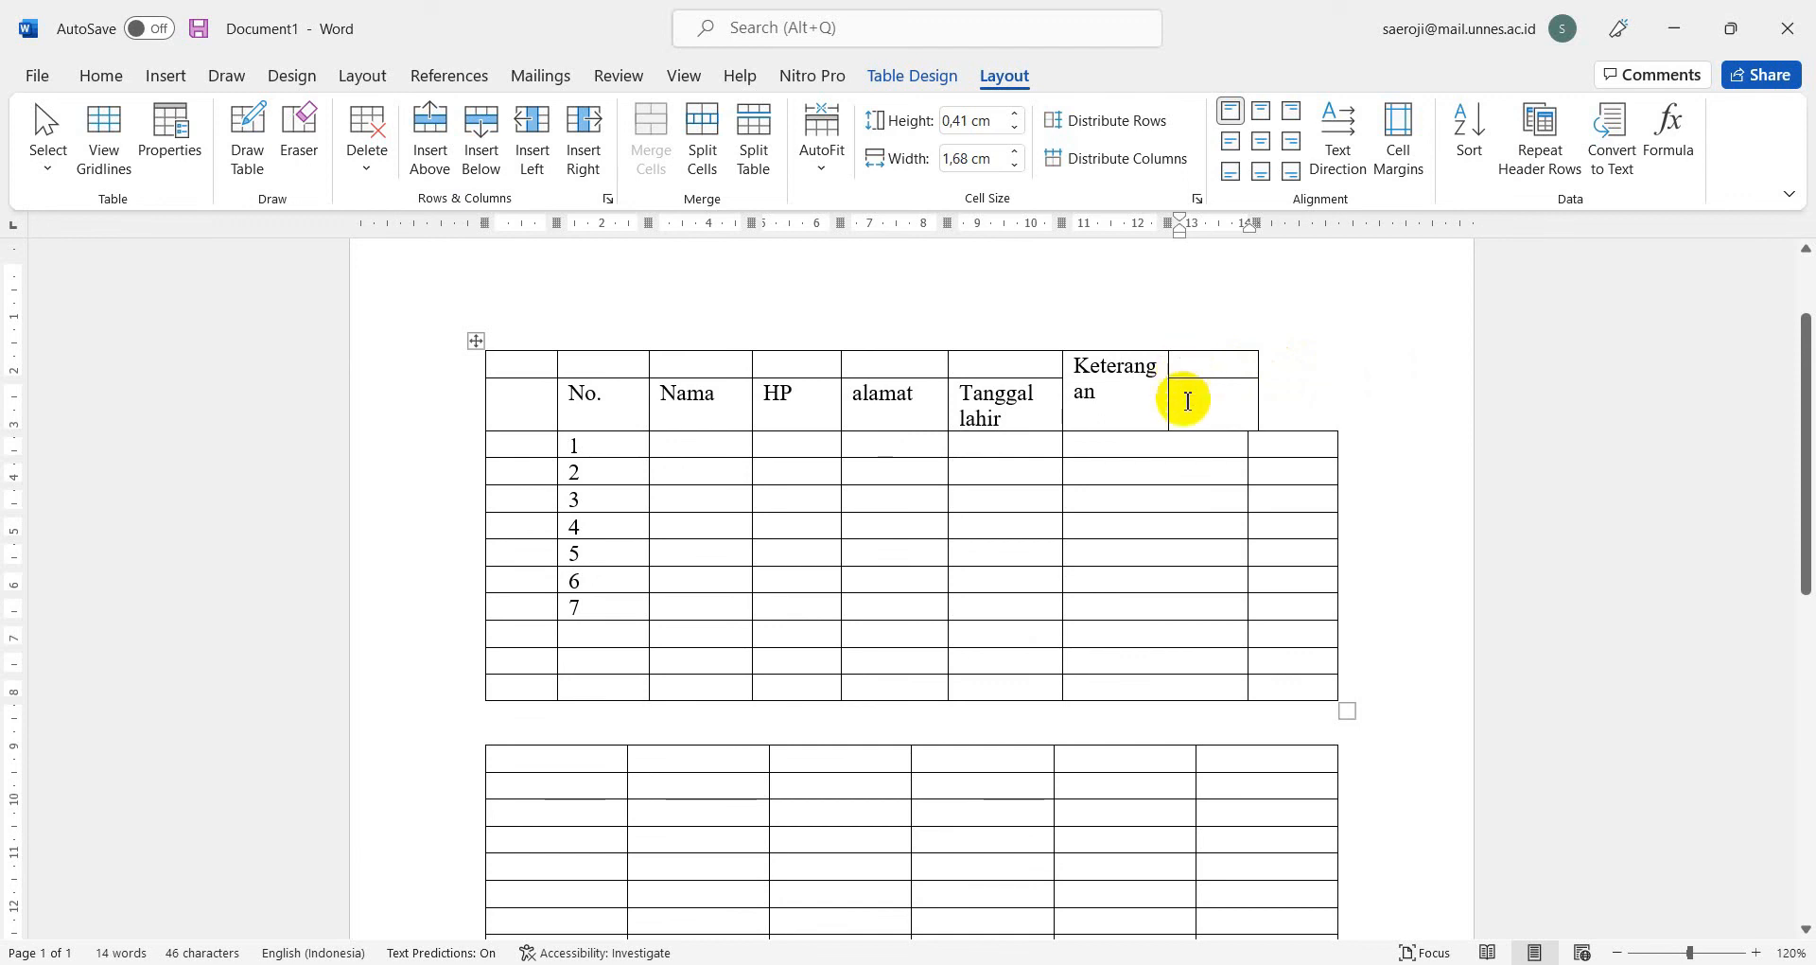
# Step: Delete the entire Tanggal lahir column from the upper table
pyautogui.click(1238, 375)
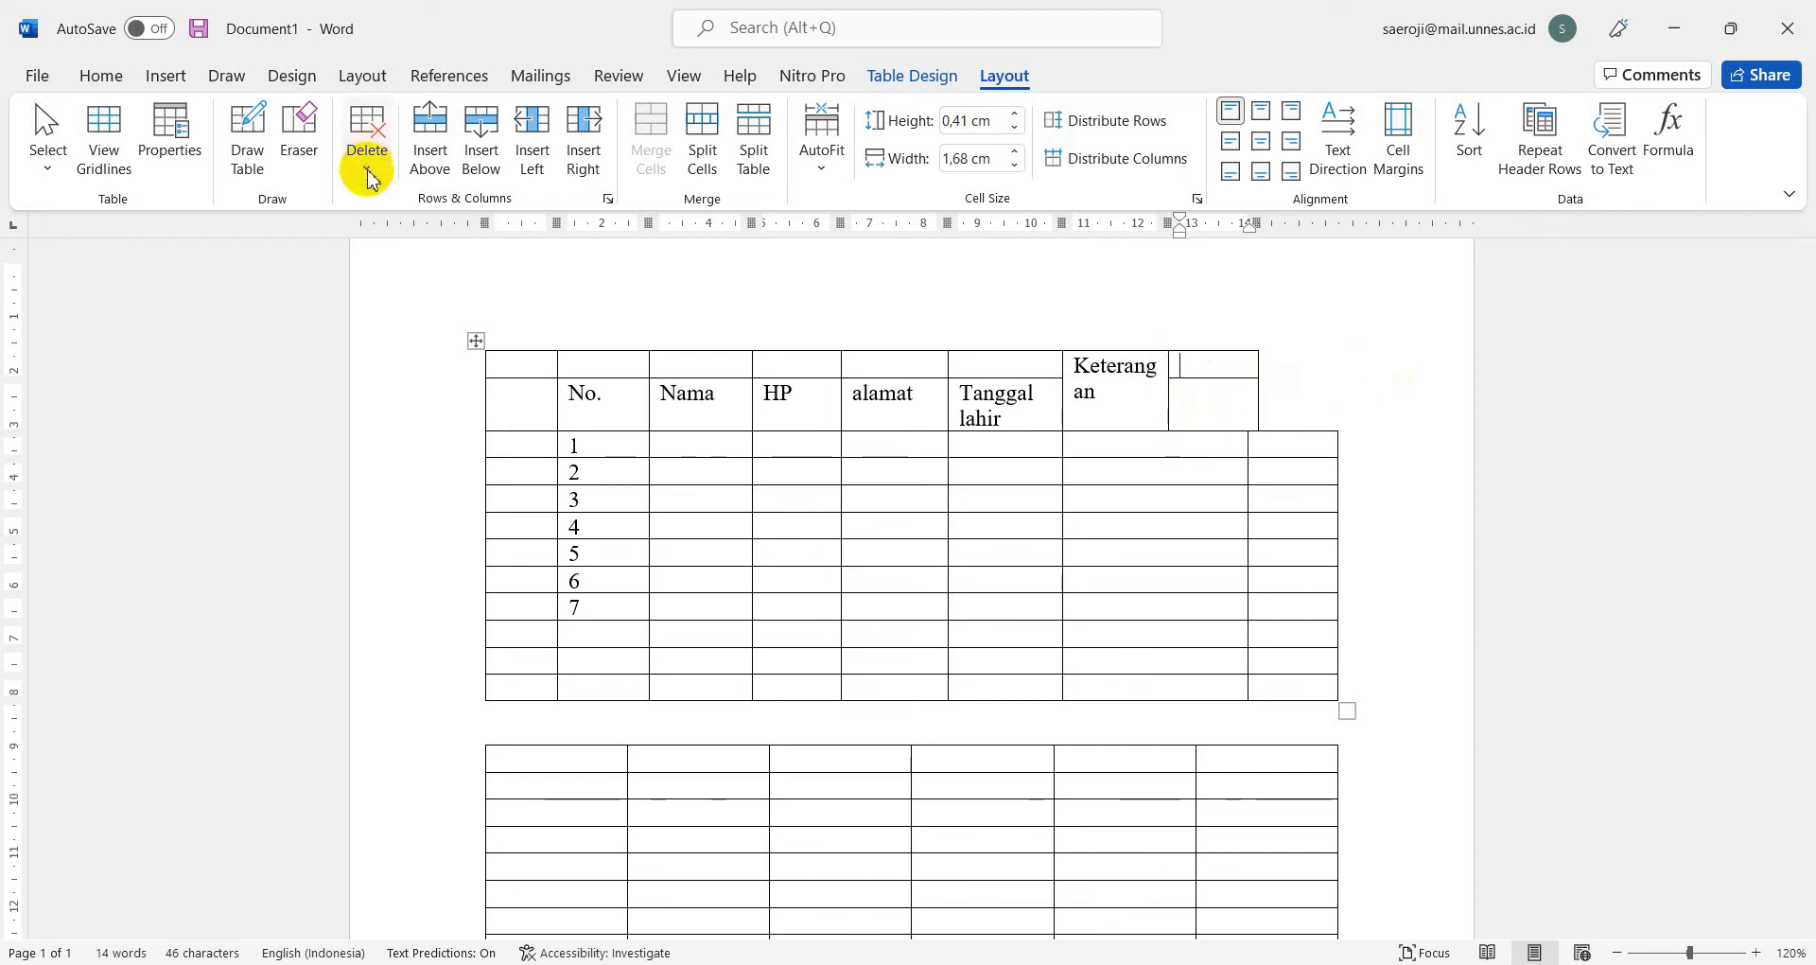
pyautogui.click(1131, 450)
pyautogui.click(367, 151)
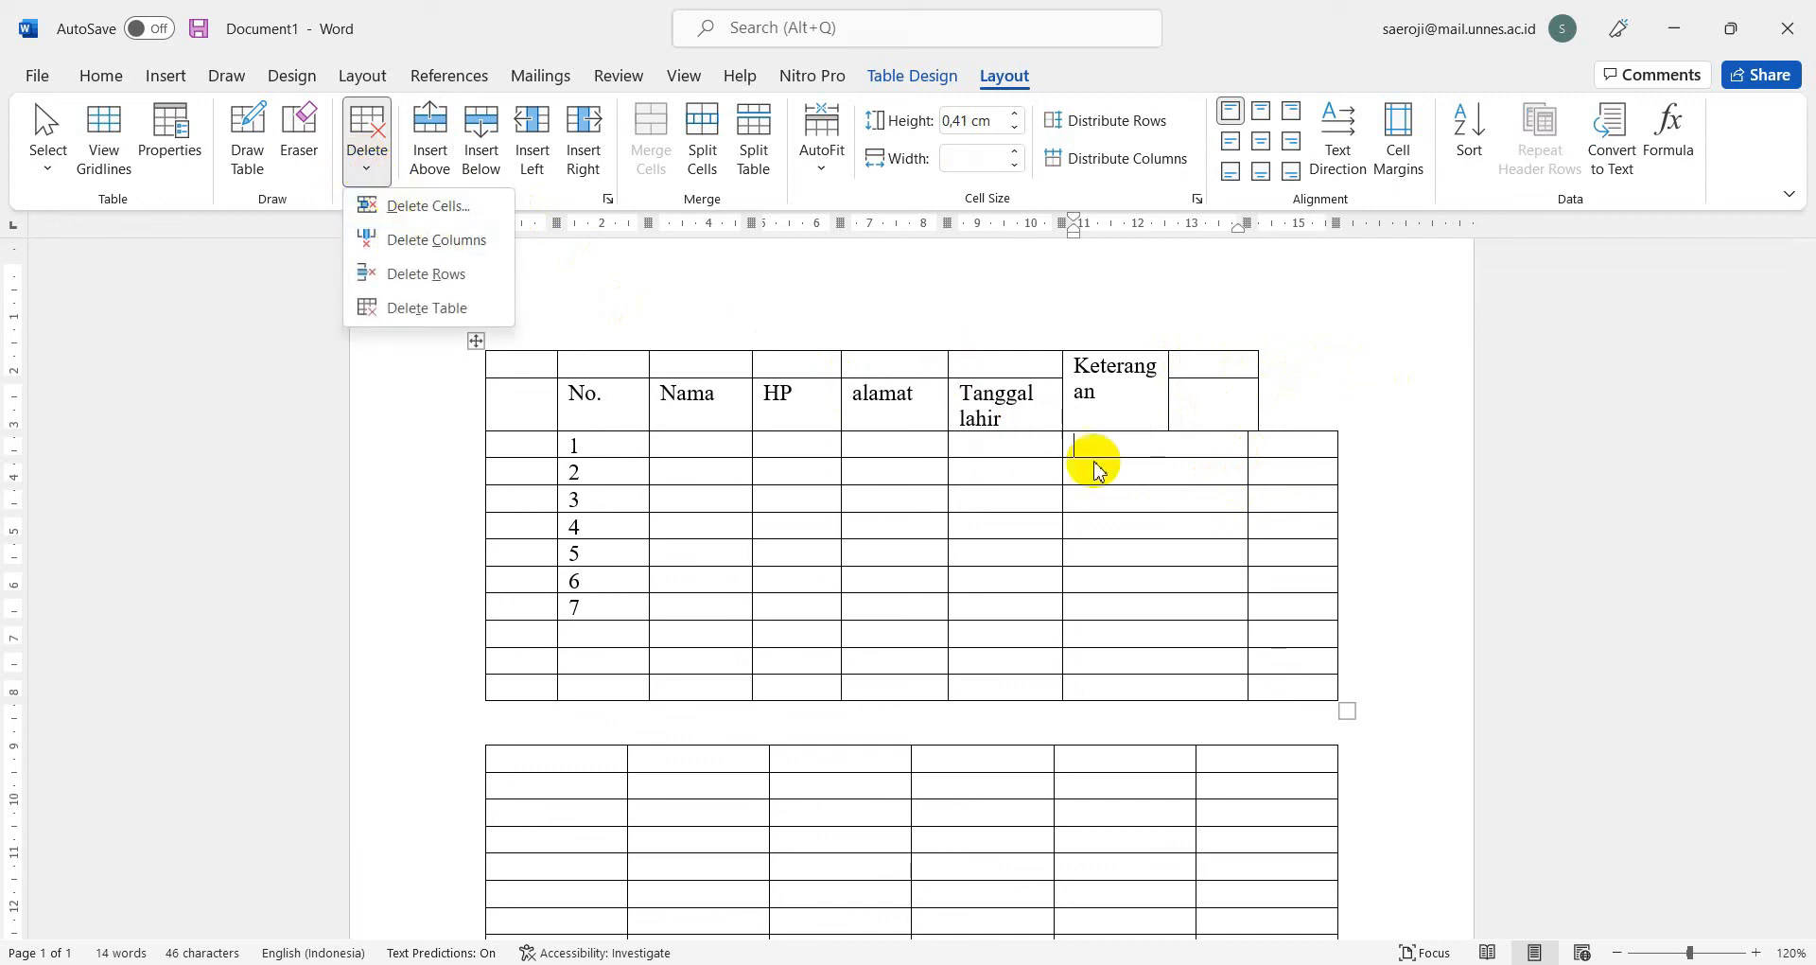
pyautogui.click(983, 352)
pyautogui.moveTo(984, 363); pyautogui.dragTo(987, 686)
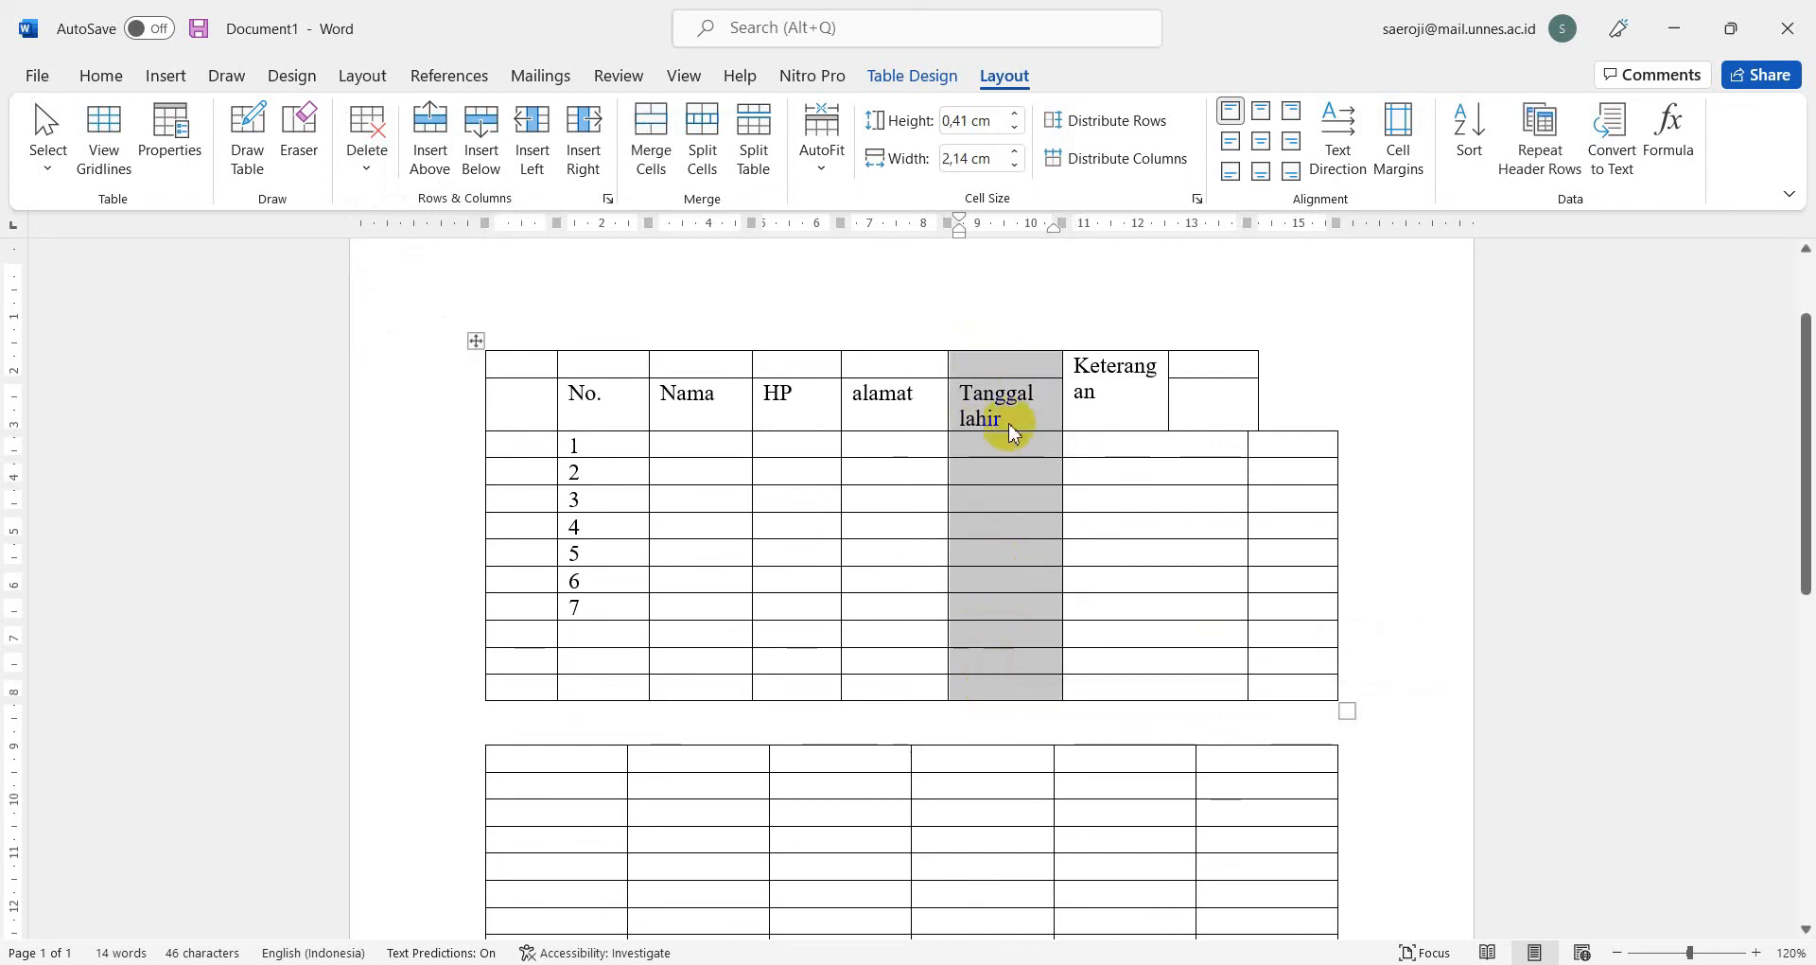
pyautogui.moveTo(994, 365); pyautogui.dragTo(985, 683)
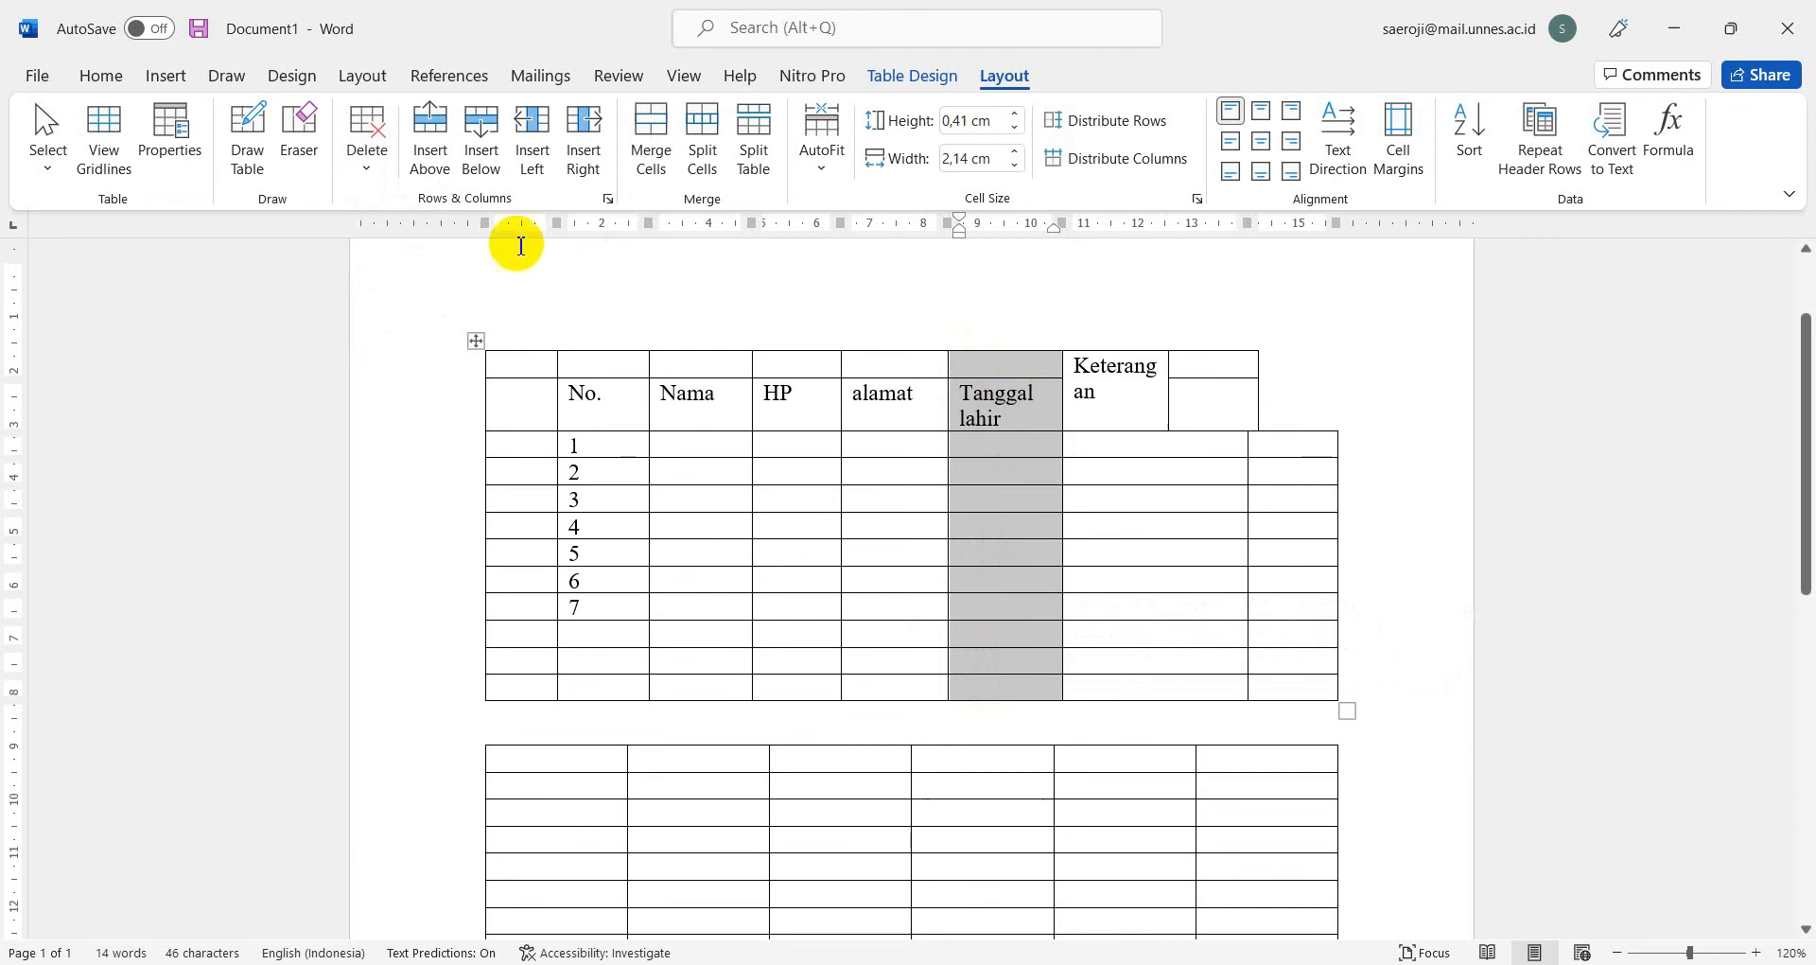
pyautogui.click(366, 156)
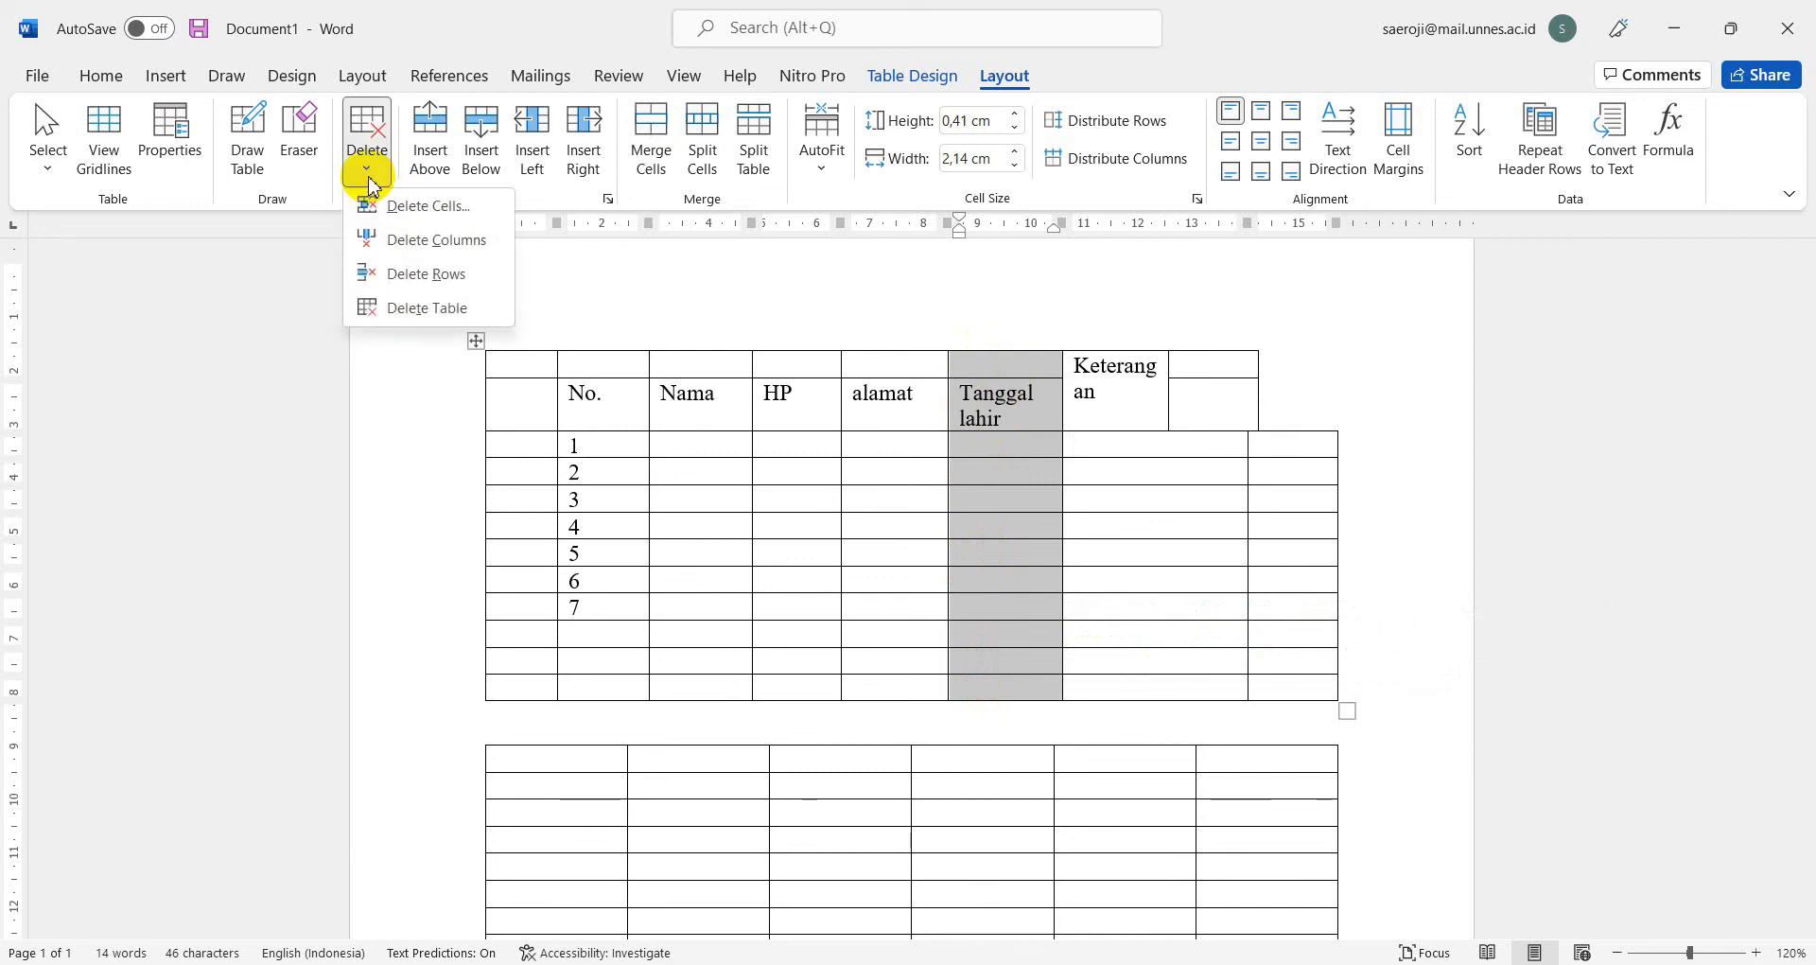
pyautogui.click(428, 242)
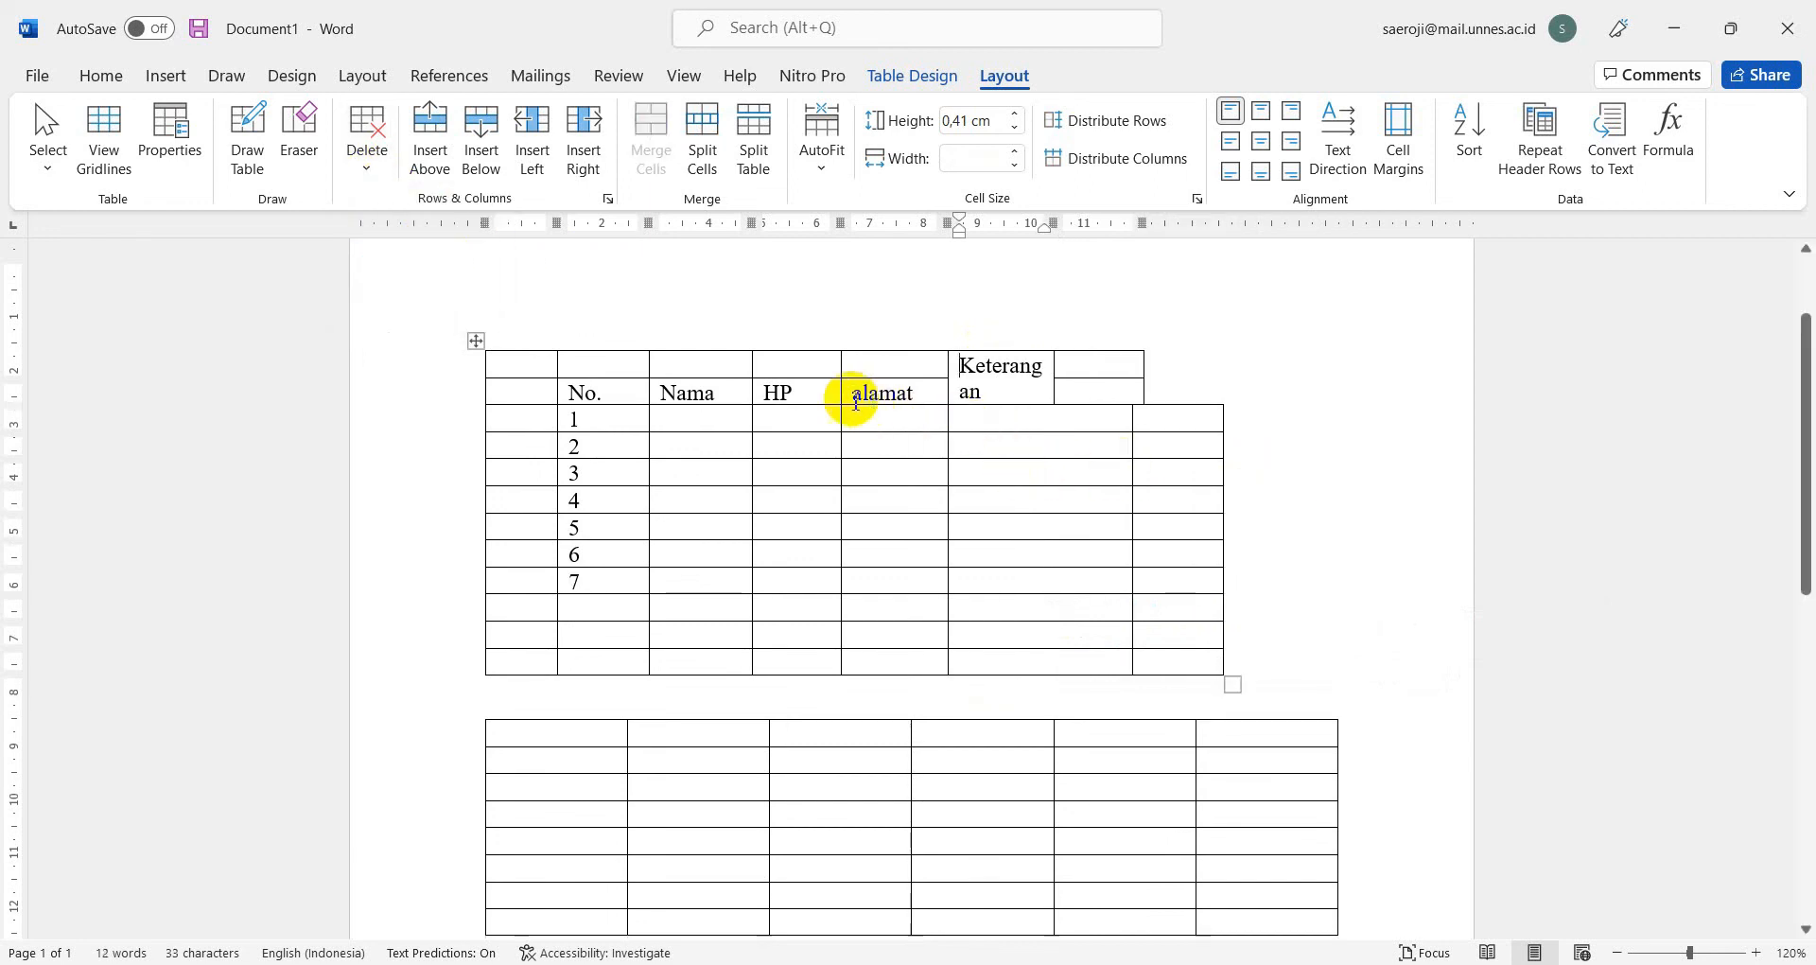
# Step: Delete the entire row numbered 2 from the upper table
pyautogui.click(491, 358)
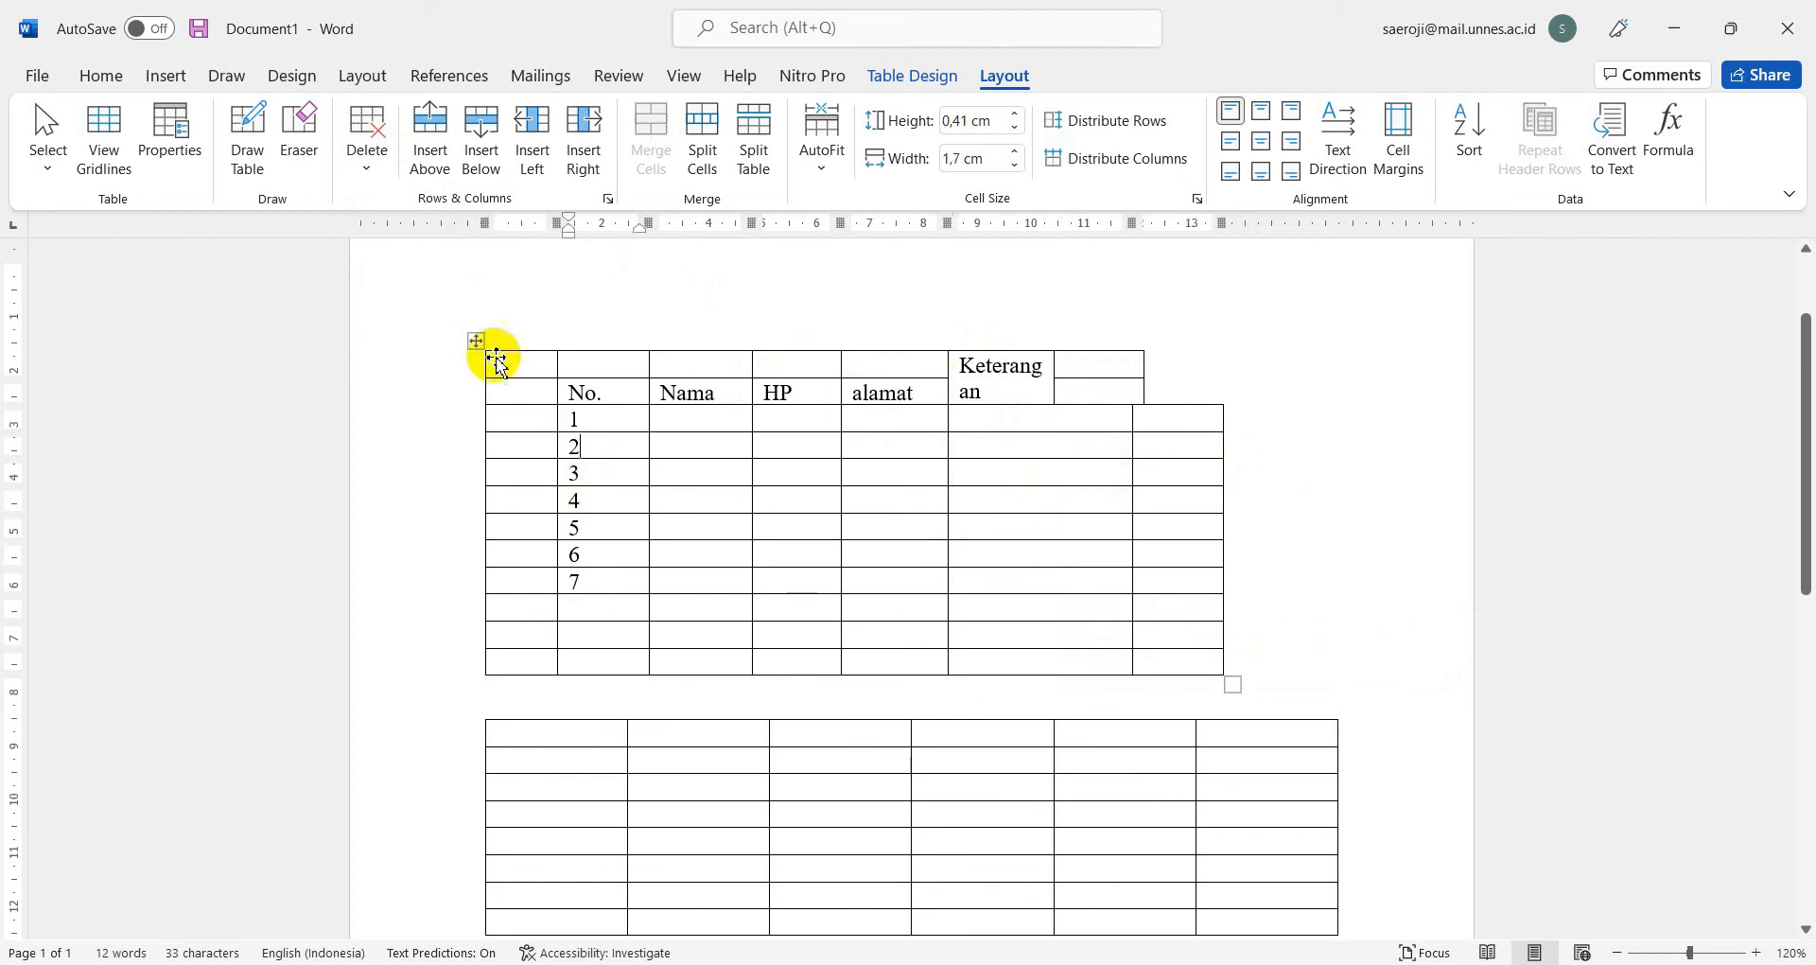
pyautogui.click(366, 156)
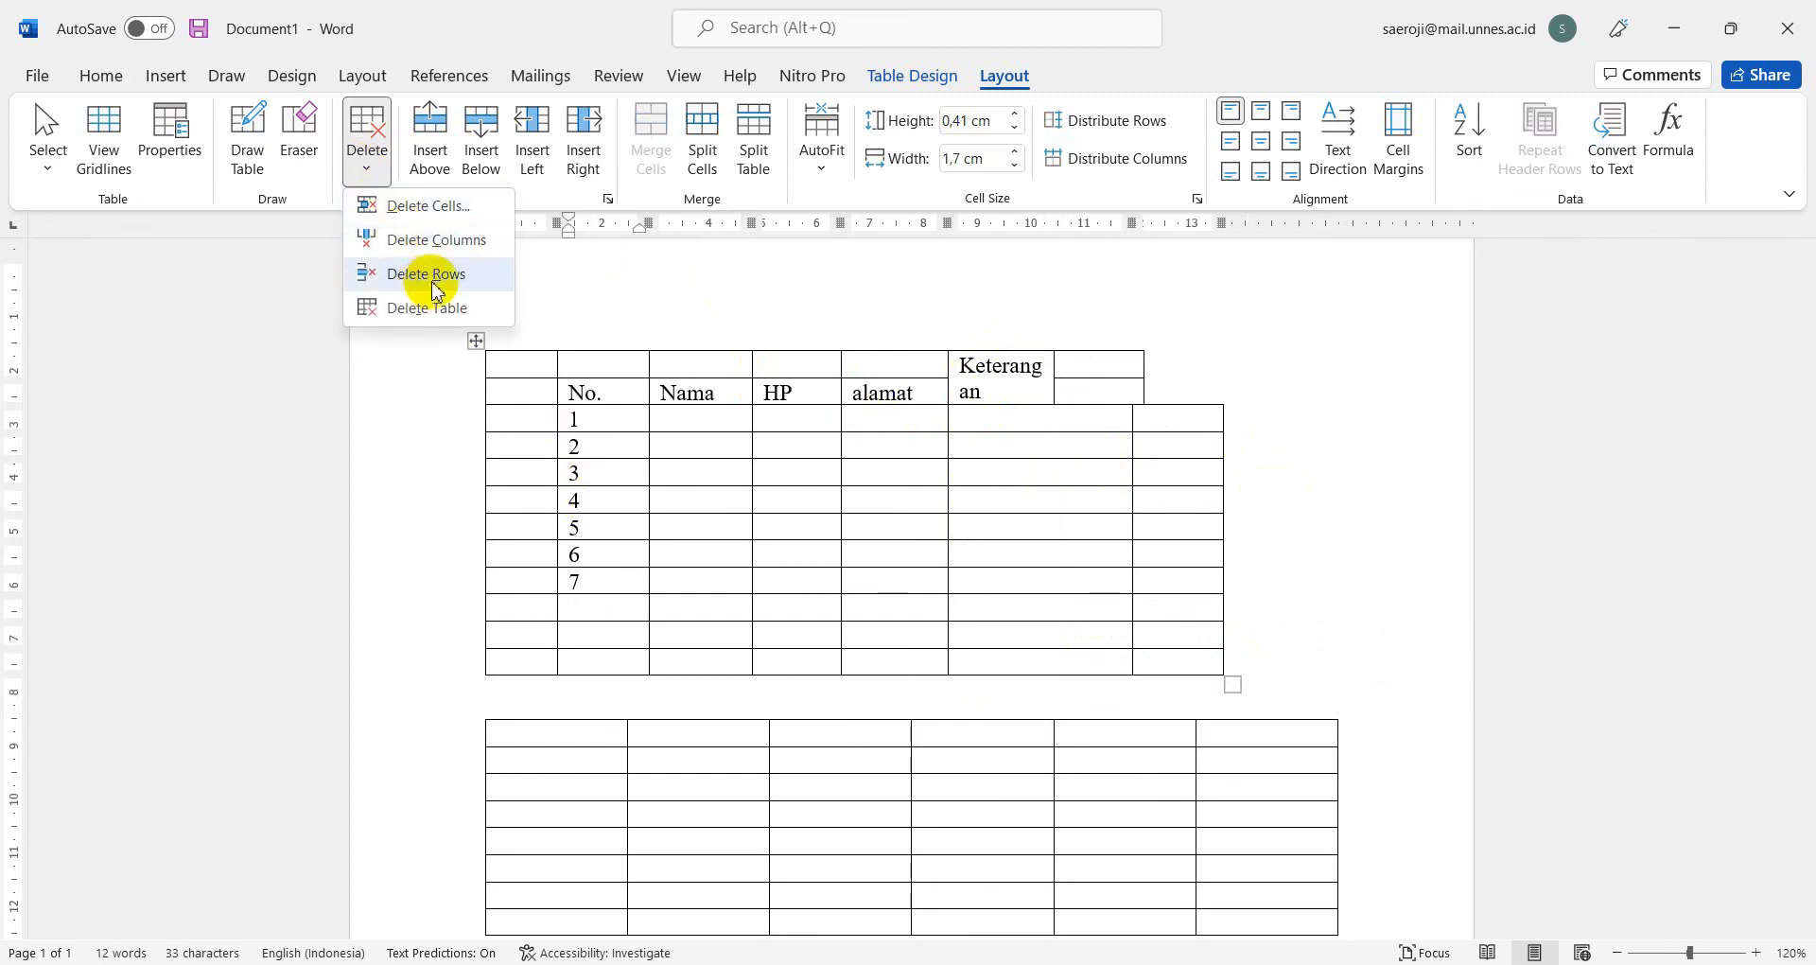
pyautogui.click(758, 510)
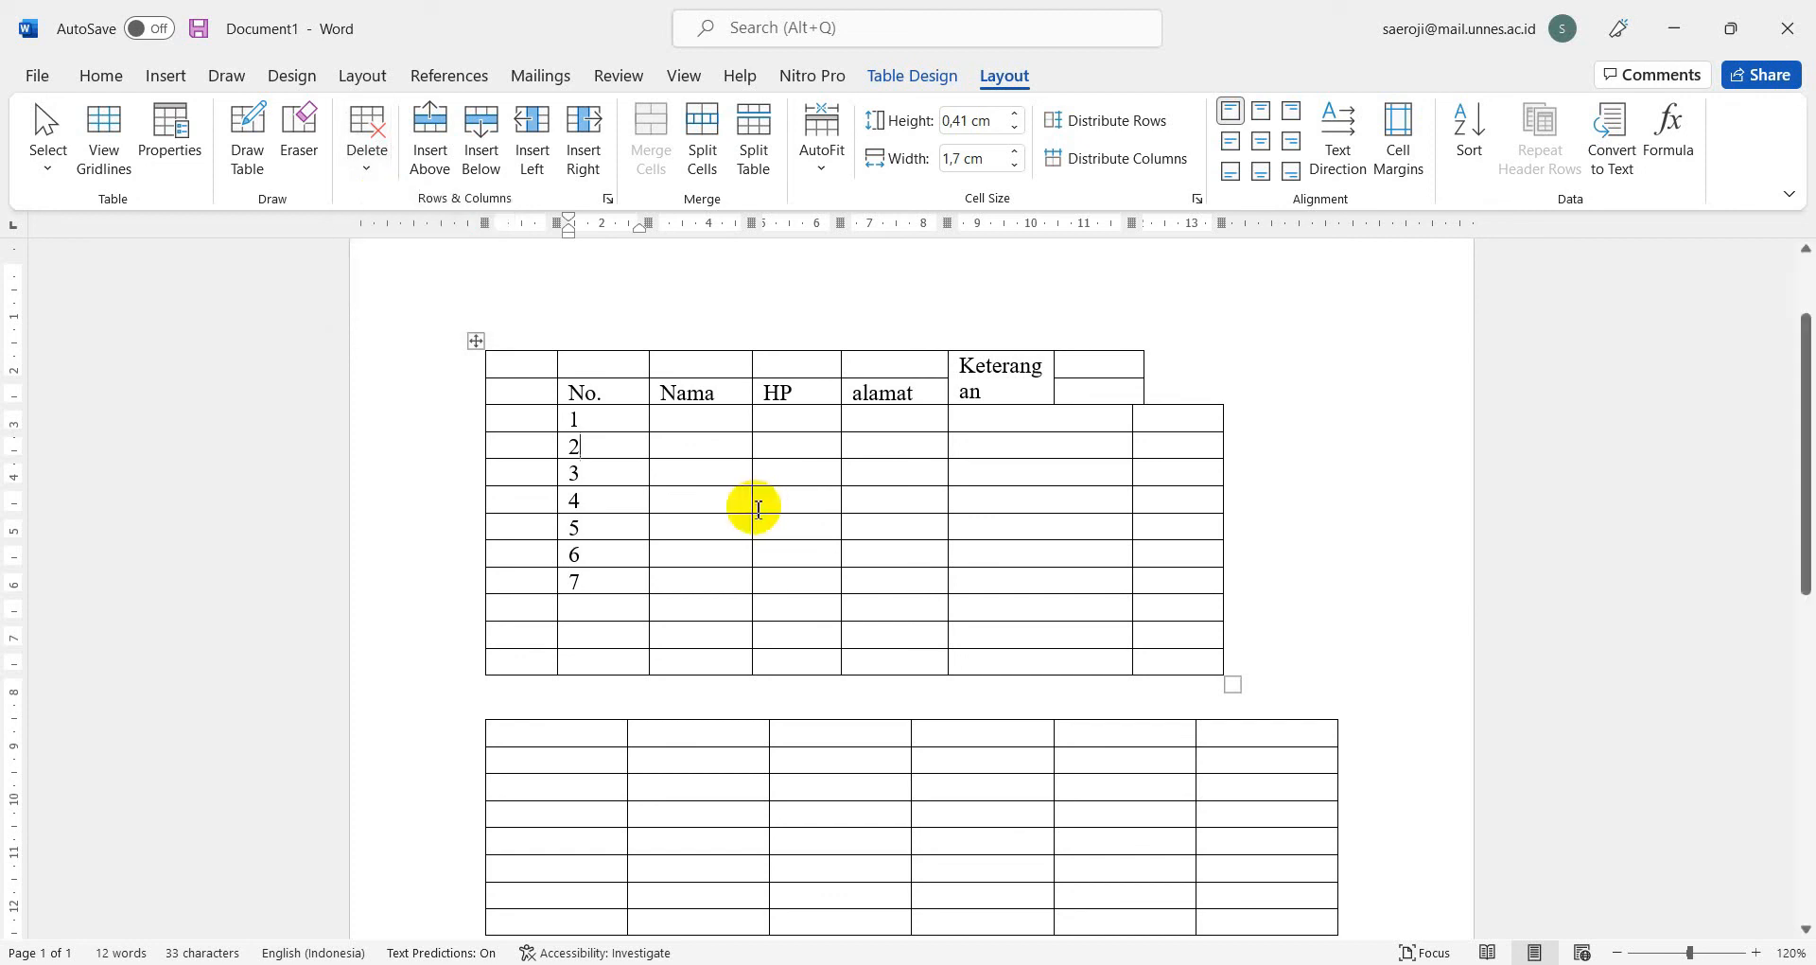
pyautogui.click(603, 445)
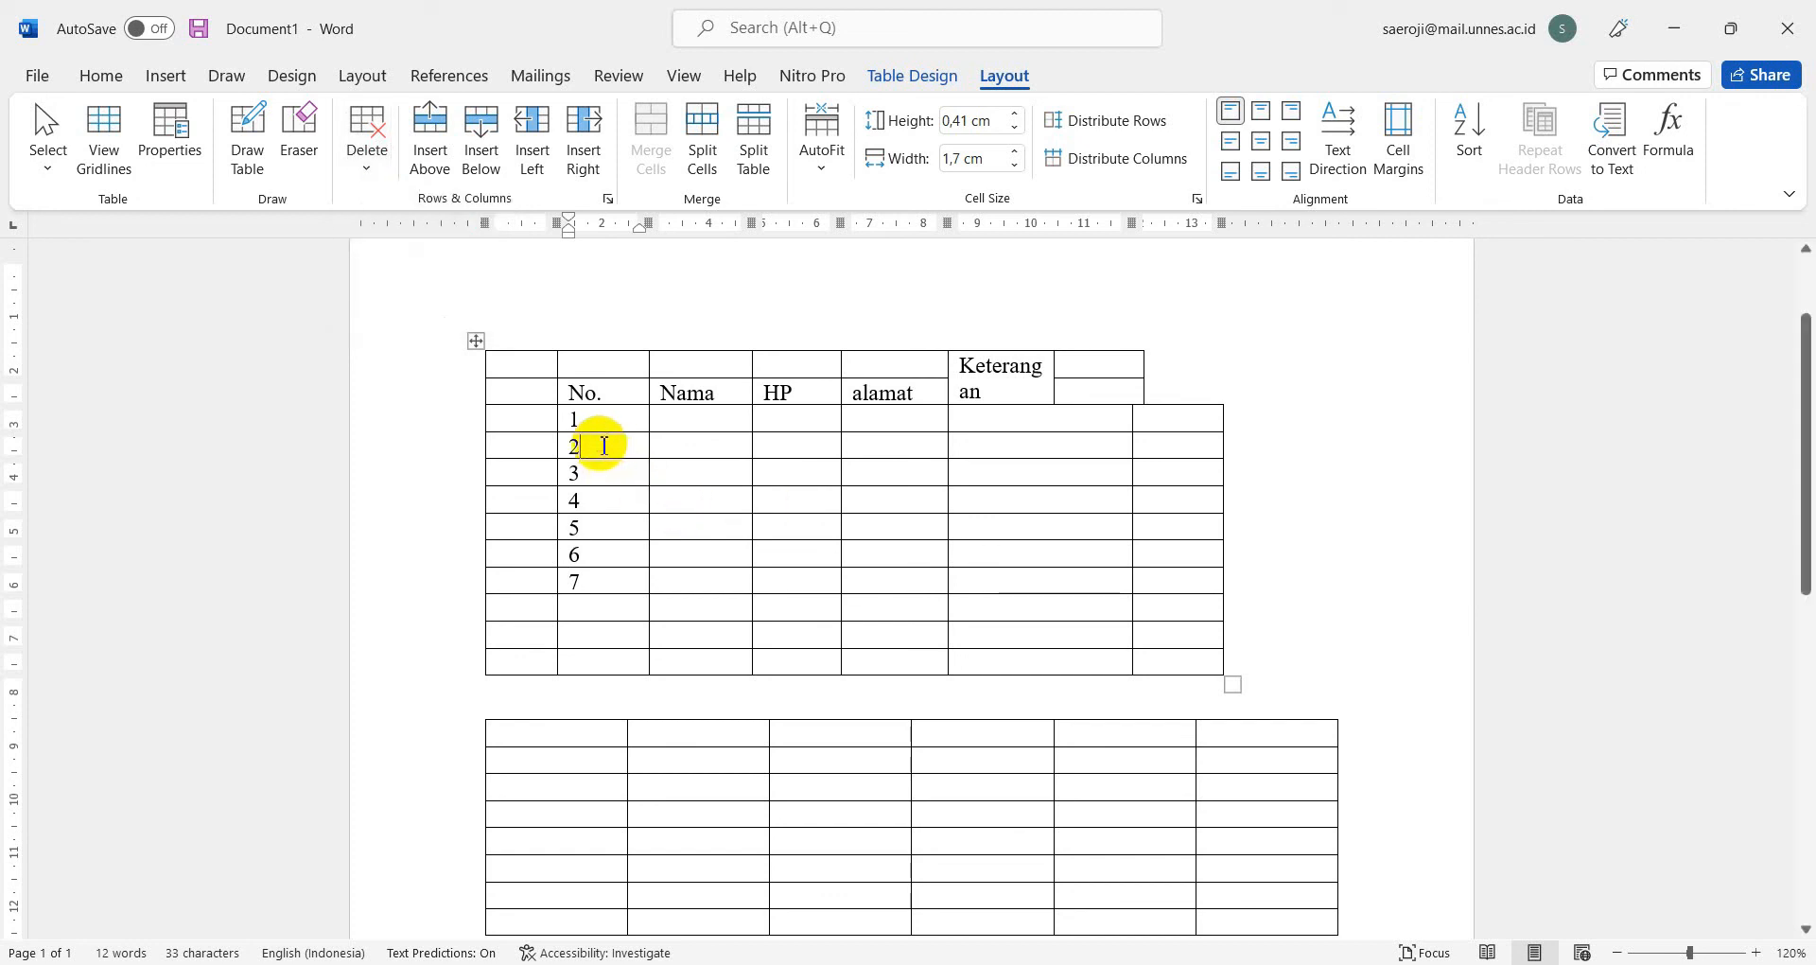
pyautogui.click(367, 165)
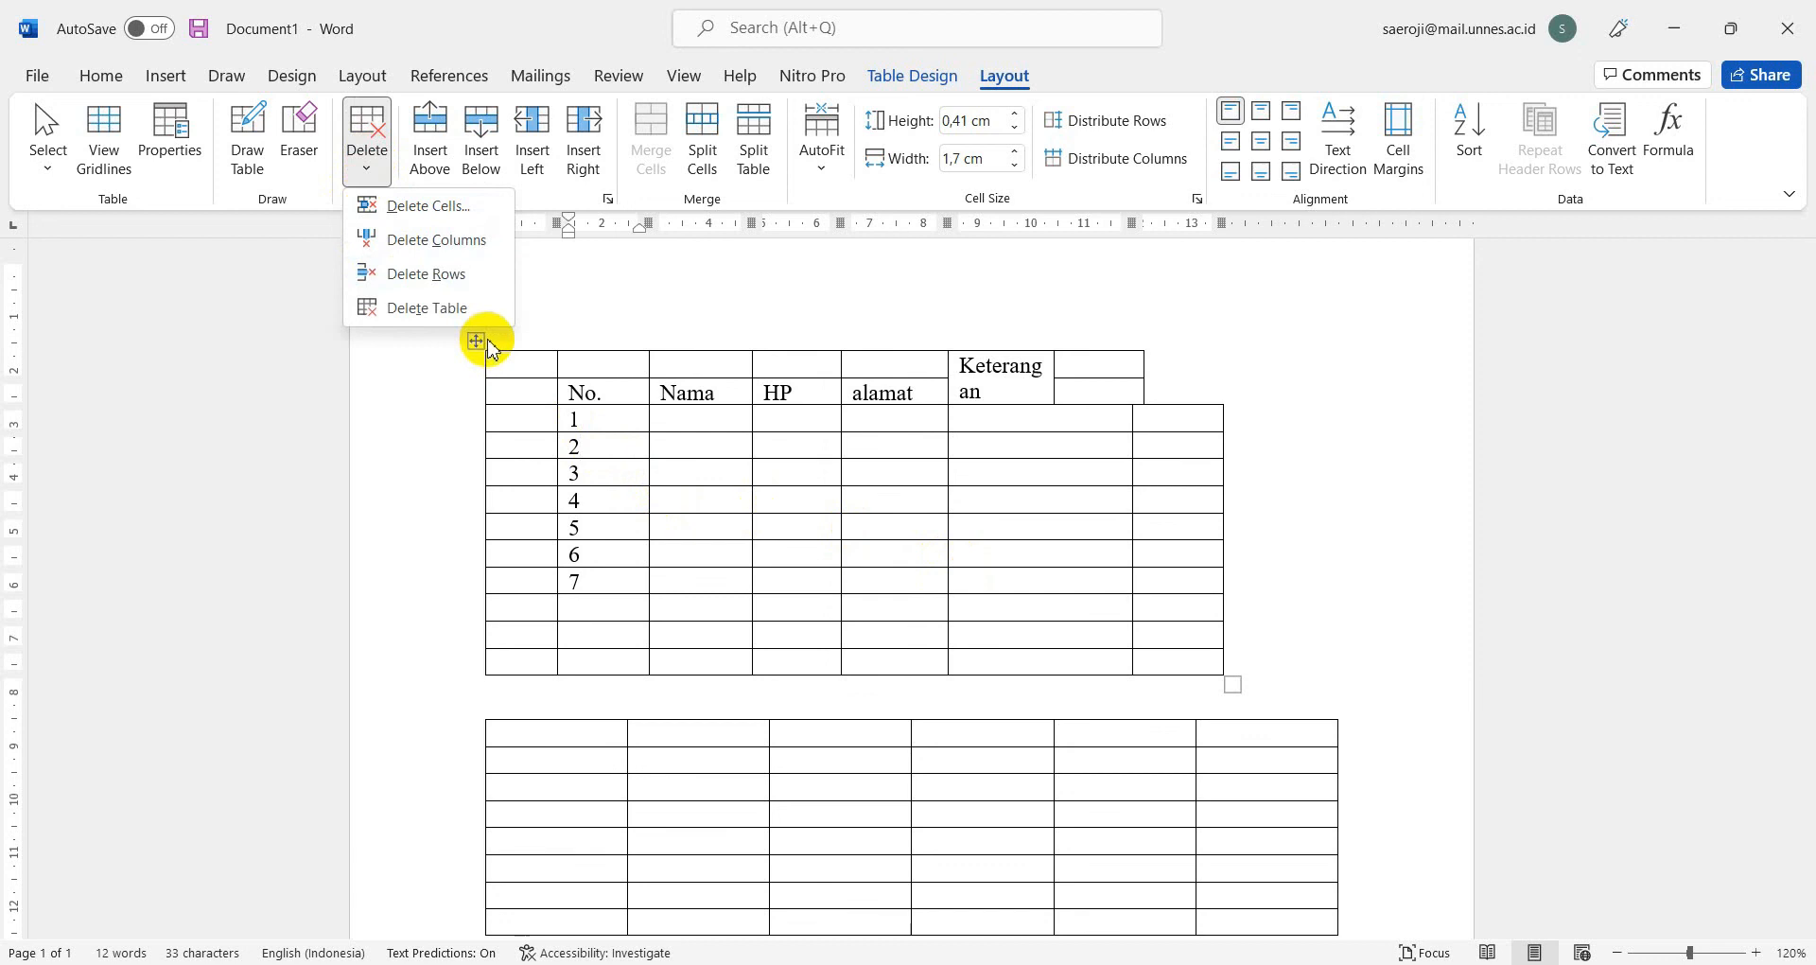
pyautogui.click(574, 442)
pyautogui.moveTo(539, 445)
pyautogui.mouseDown()
pyautogui.moveTo(1123, 472)
pyautogui.moveTo(1200, 450)
pyautogui.mouseUp()
pyautogui.click(367, 166)
pyautogui.click(416, 271)
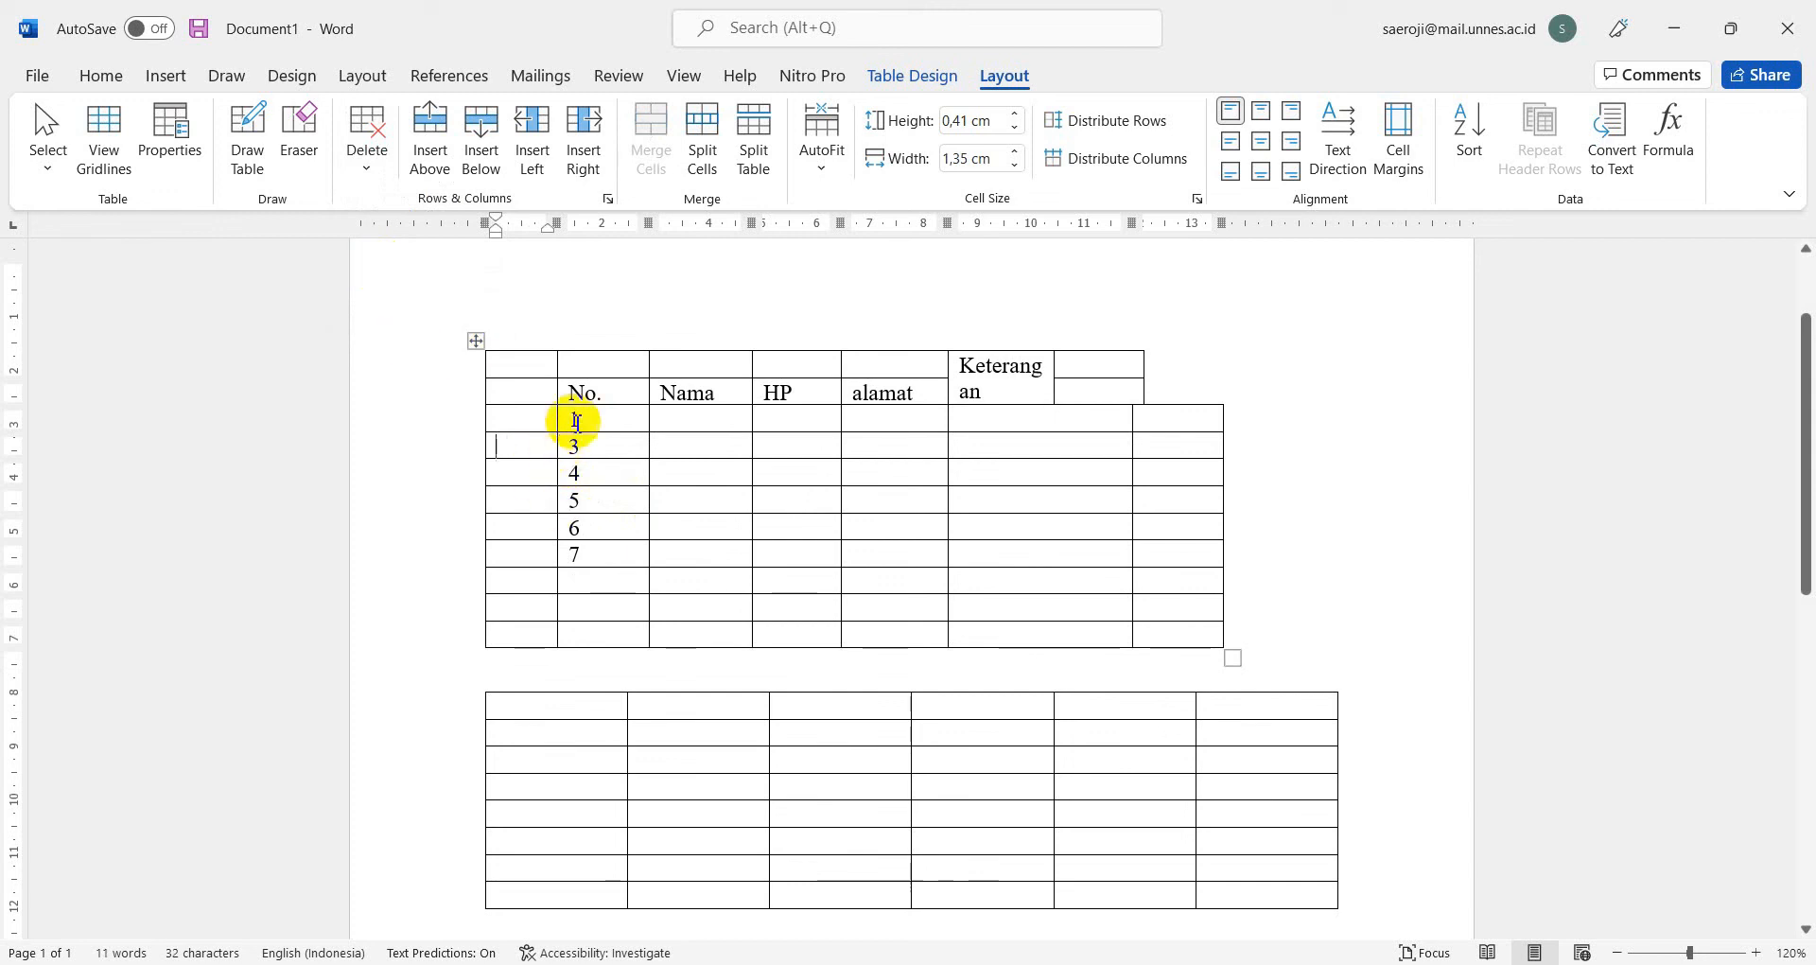
# Step: Delete the whole upper table with the No., Nama and HP headings
pyautogui.click(478, 343)
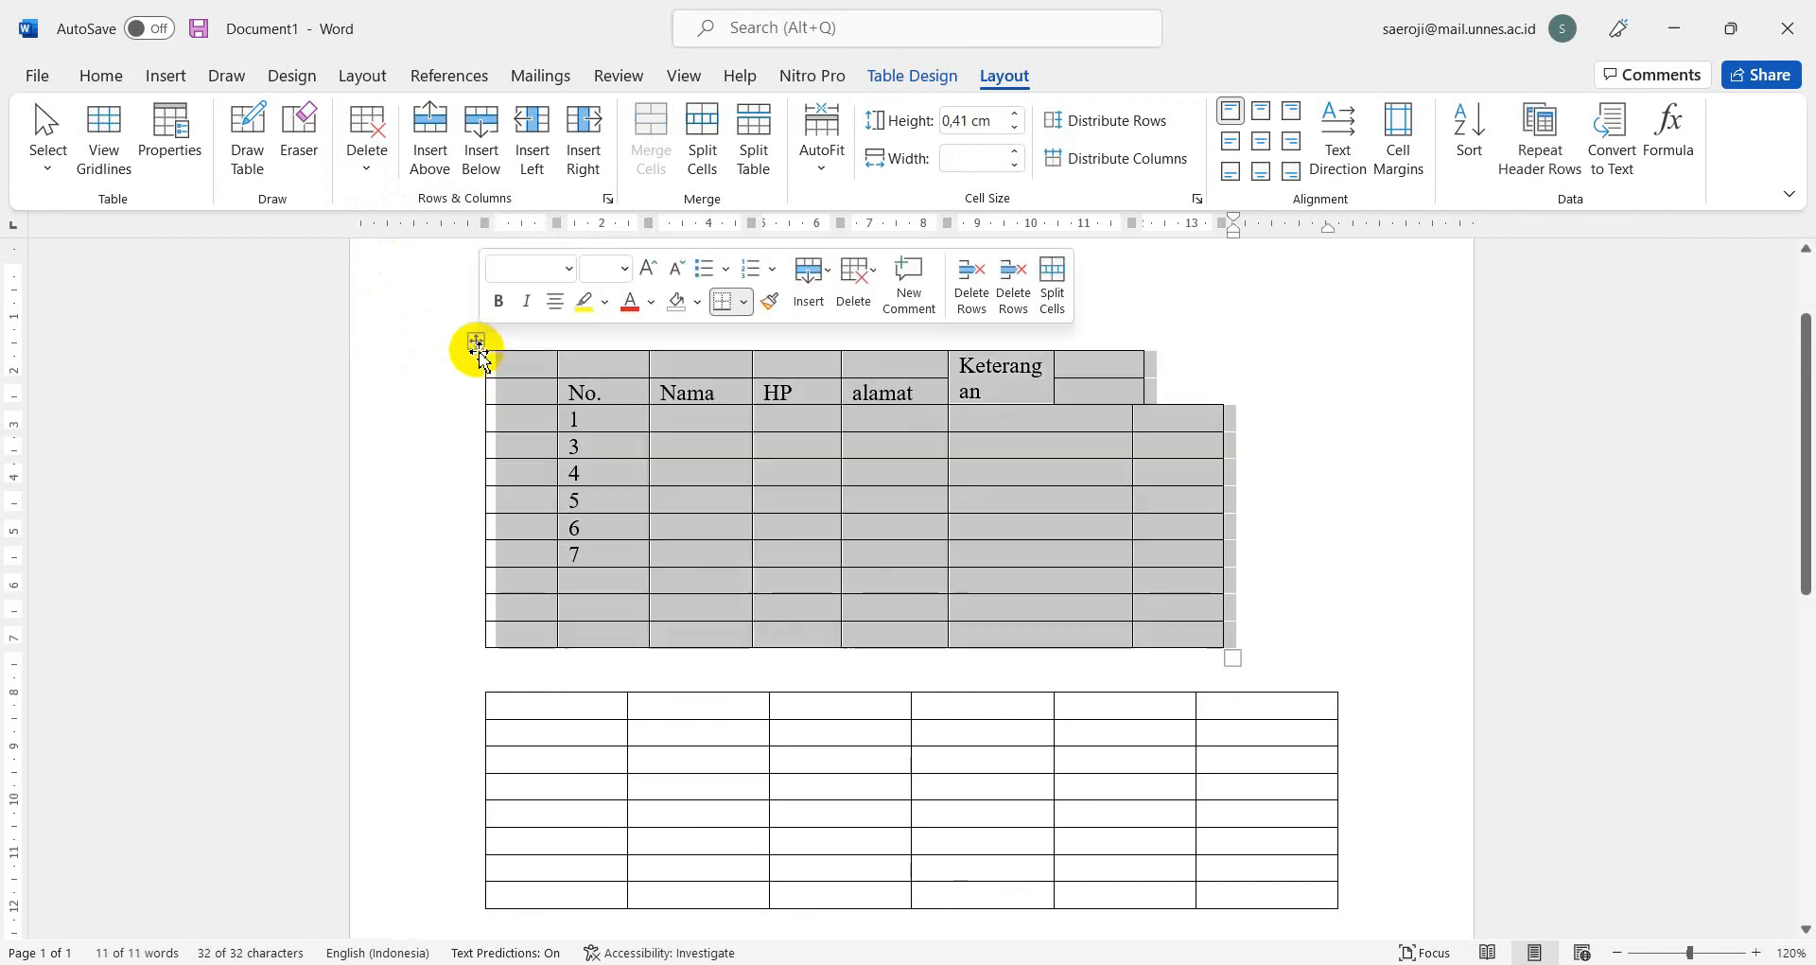
pyautogui.click(360, 179)
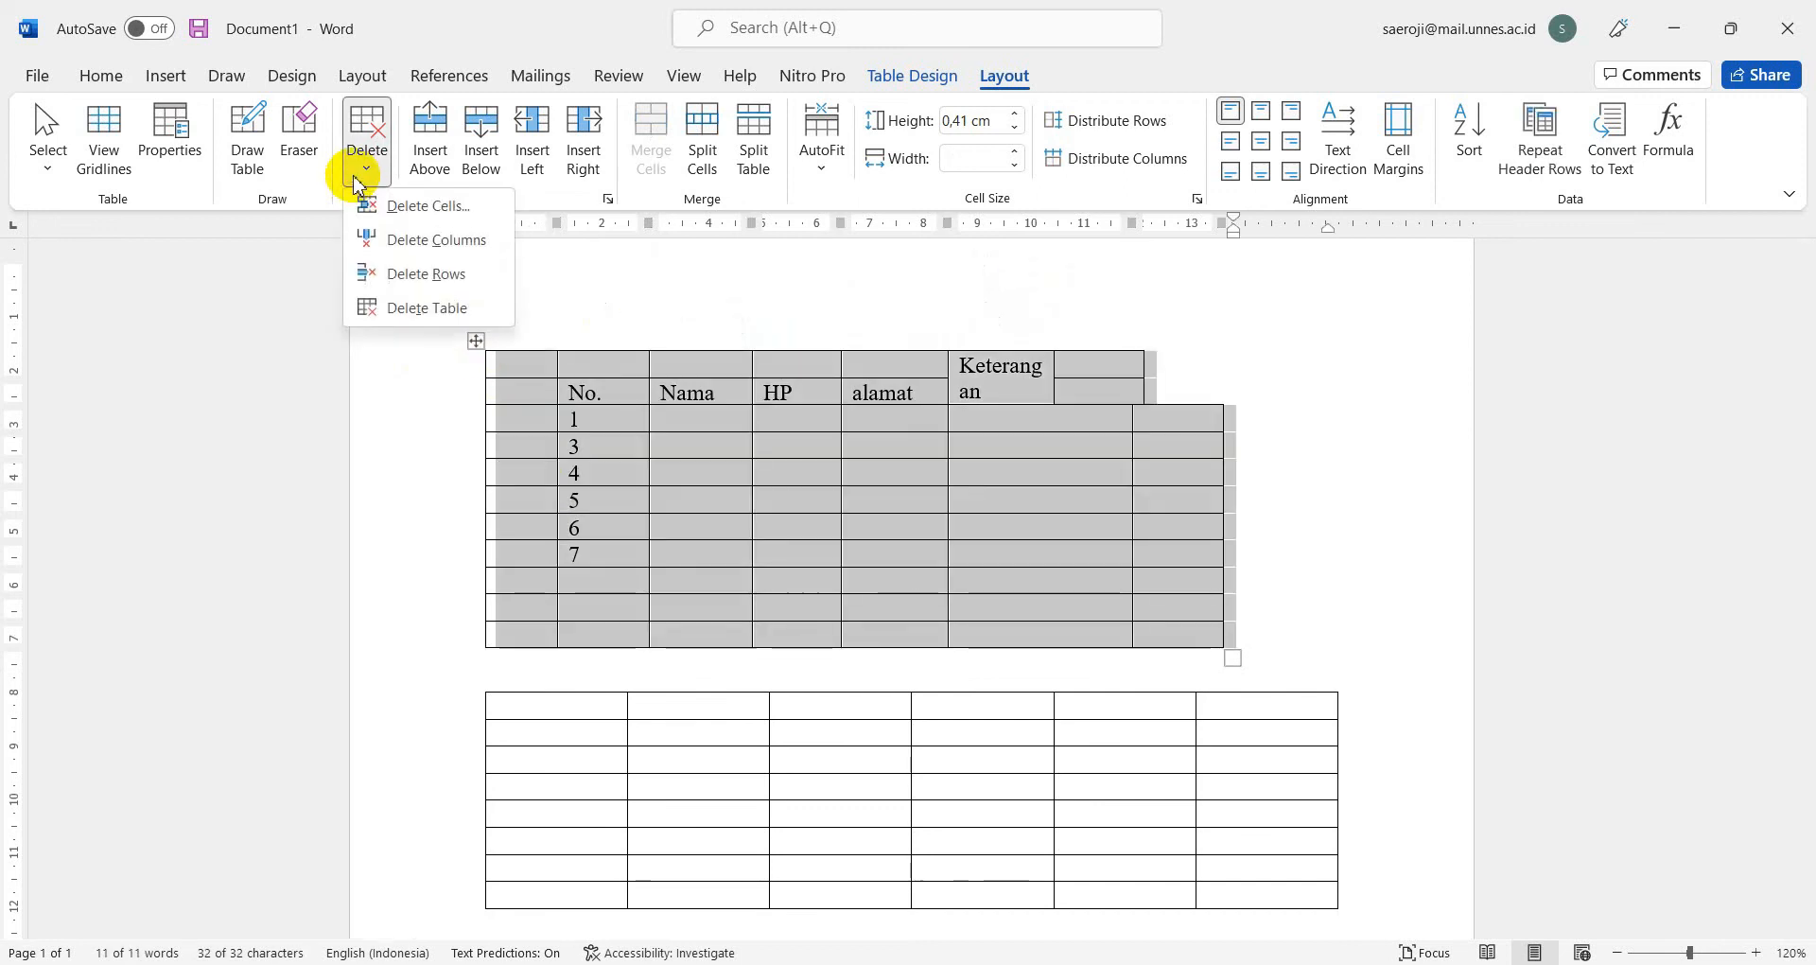
pyautogui.click(401, 309)
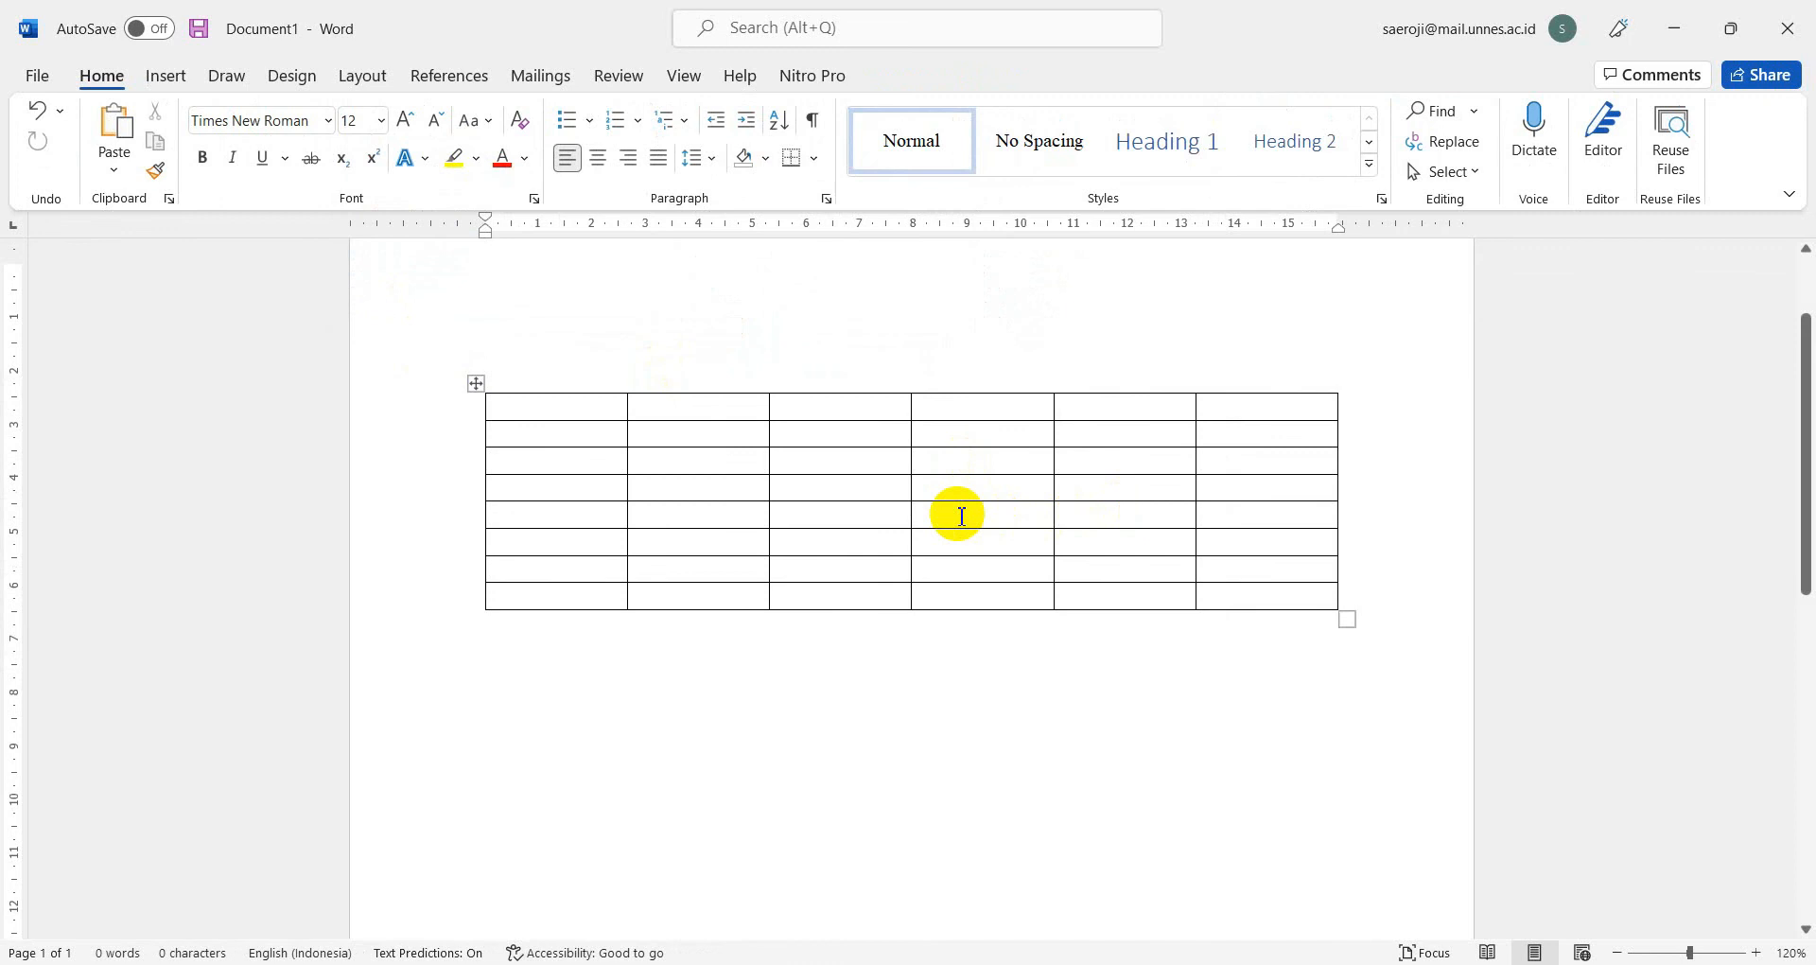